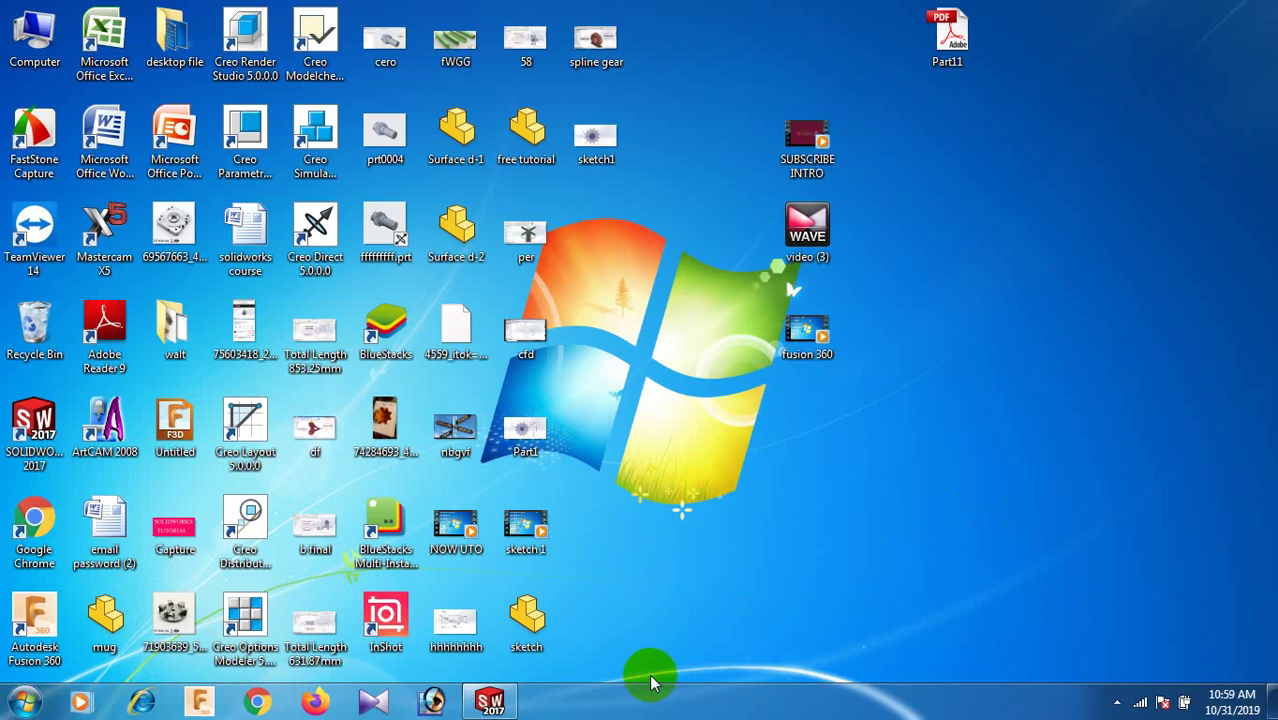
- Switch to SOLIDWORKS and create a new part document
{"action": "left_click", "coordinate": [490, 702]}
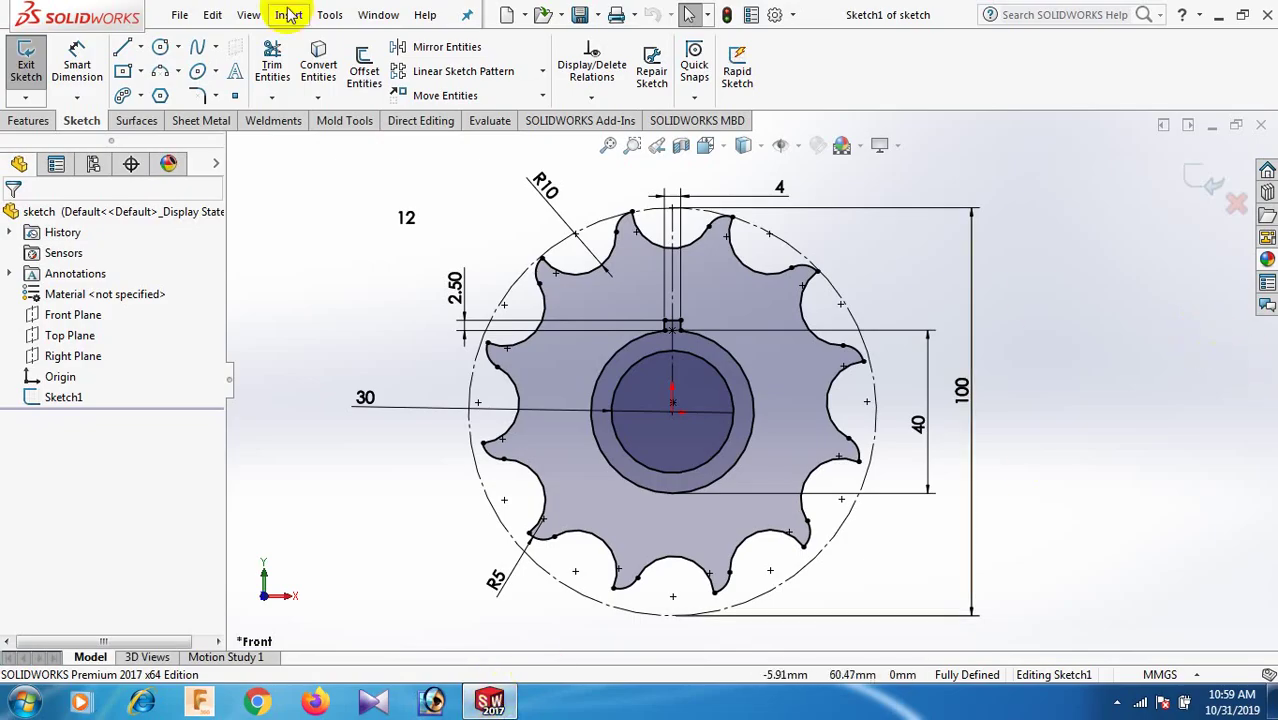
{"action": "left_click", "coordinate": [184, 15]}
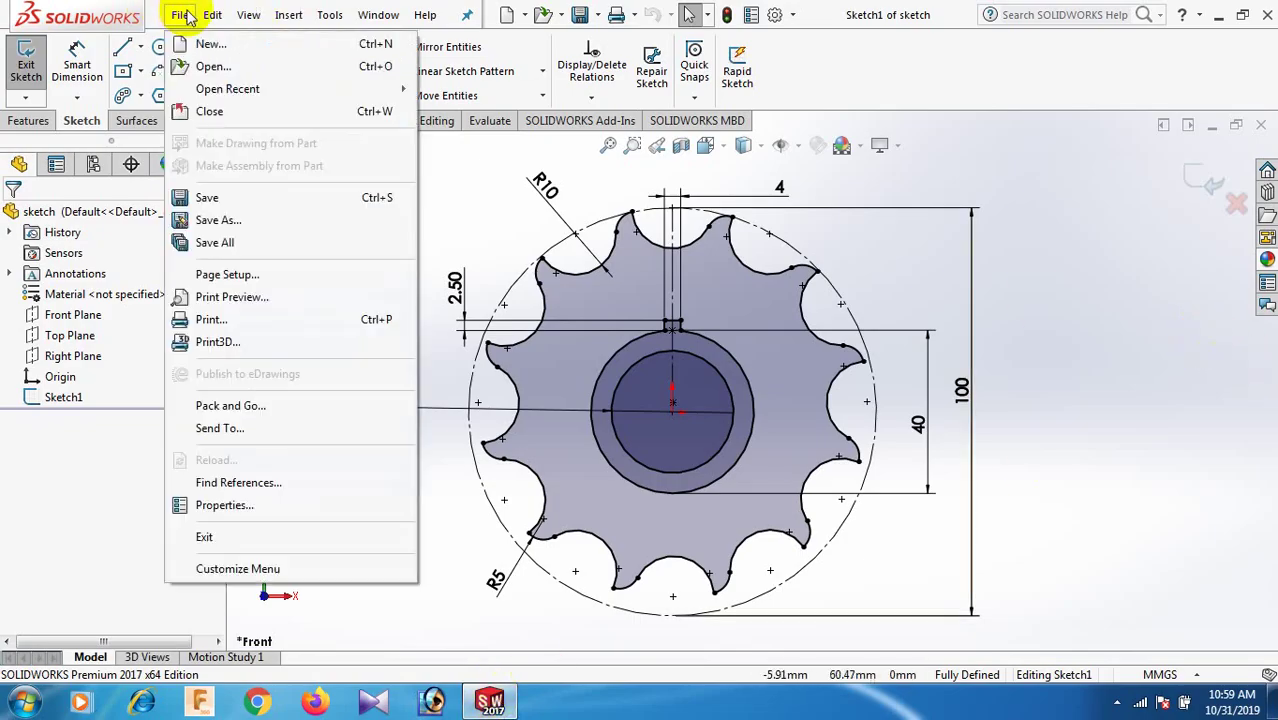
{"action": "left_click", "coordinate": [192, 45]}
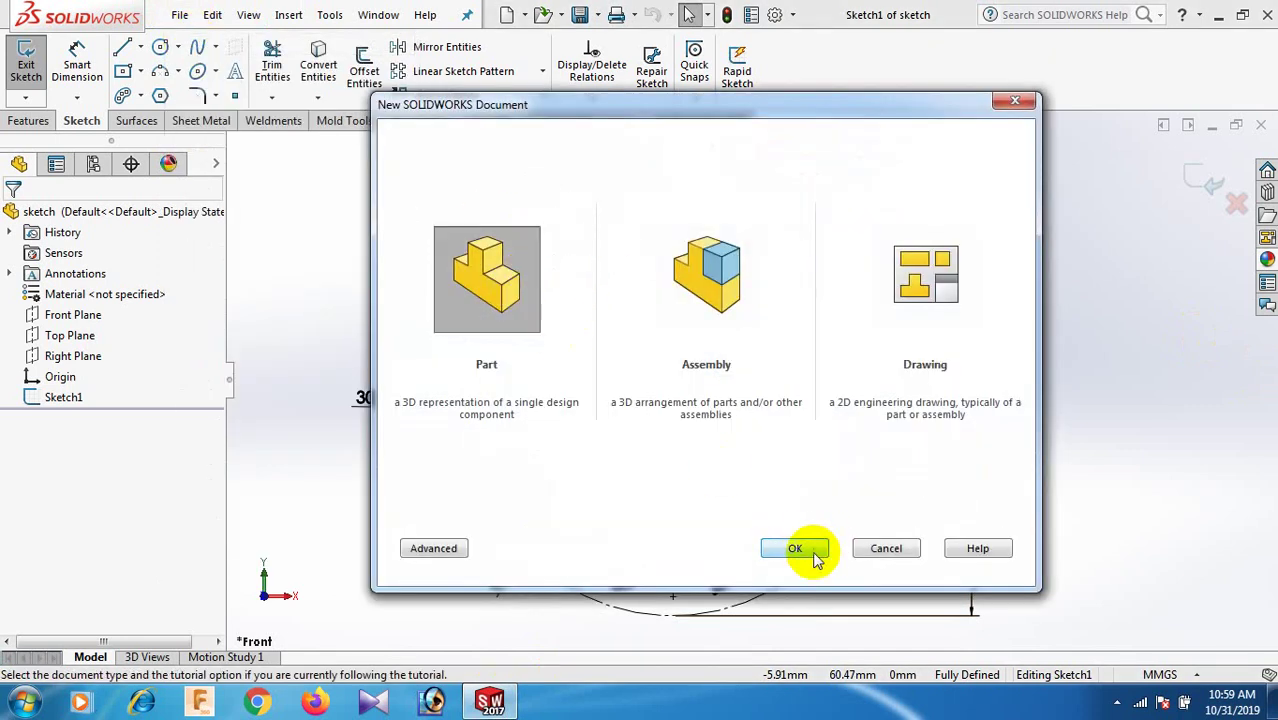
{"action": "left_click", "coordinate": [806, 548]}
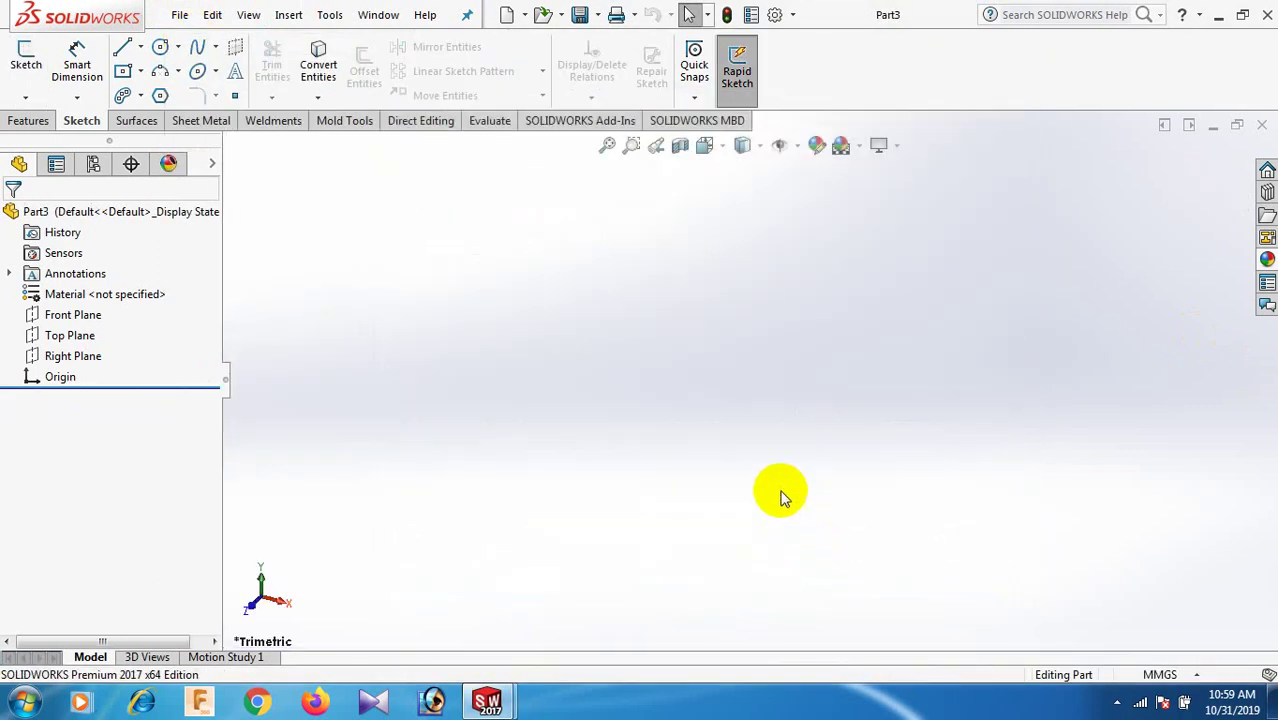
- On the Front Plane, sketch a circle about 58 mm in diameter at the origin and a larger circle level with it, about 242 mm left
{"action": "left_click", "coordinate": [86, 317]}
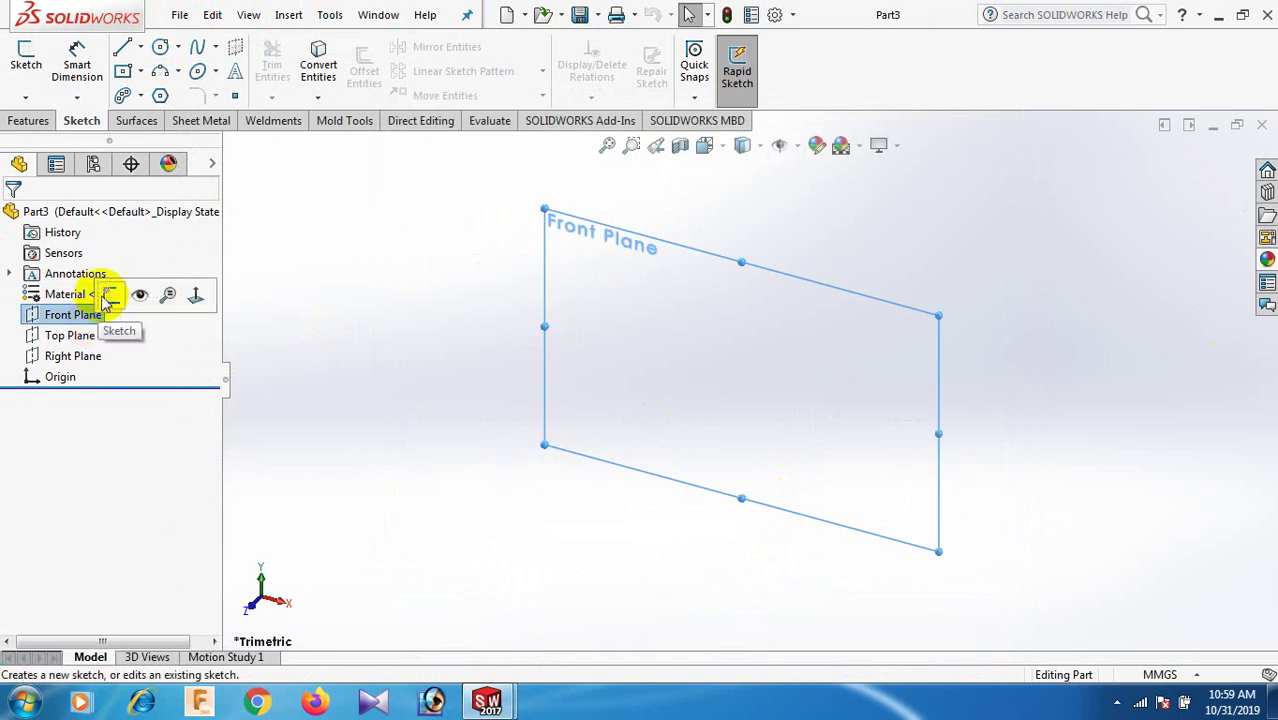
{"action": "left_click", "coordinate": [103, 294]}
{"action": "key", "text": "c"}
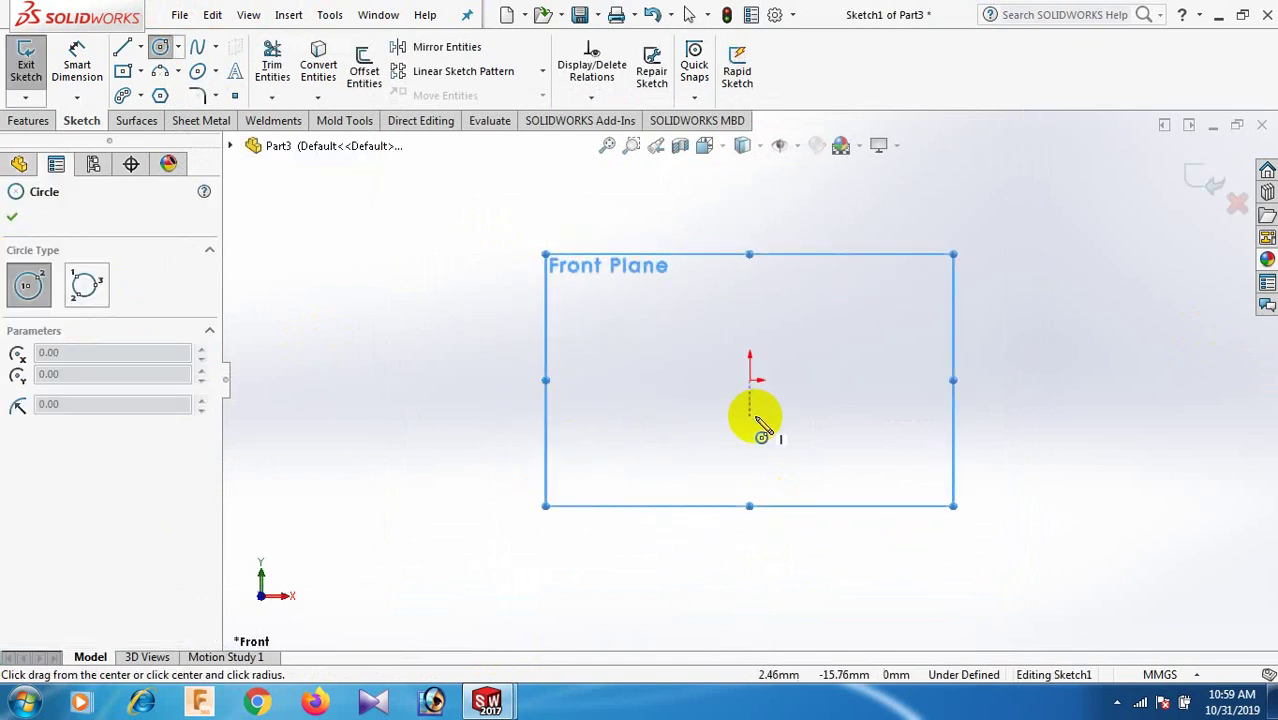
{"action": "left_click", "coordinate": [751, 380]}
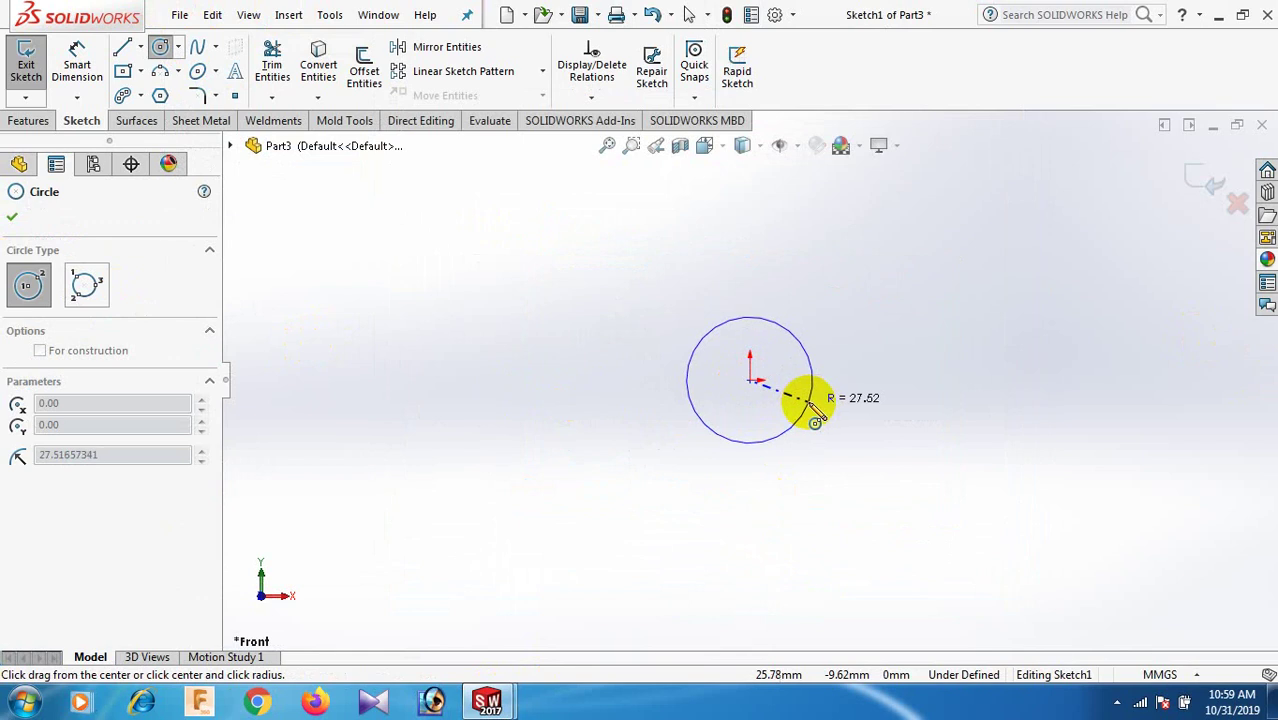
{"action": "left_click", "coordinate": [808, 406]}
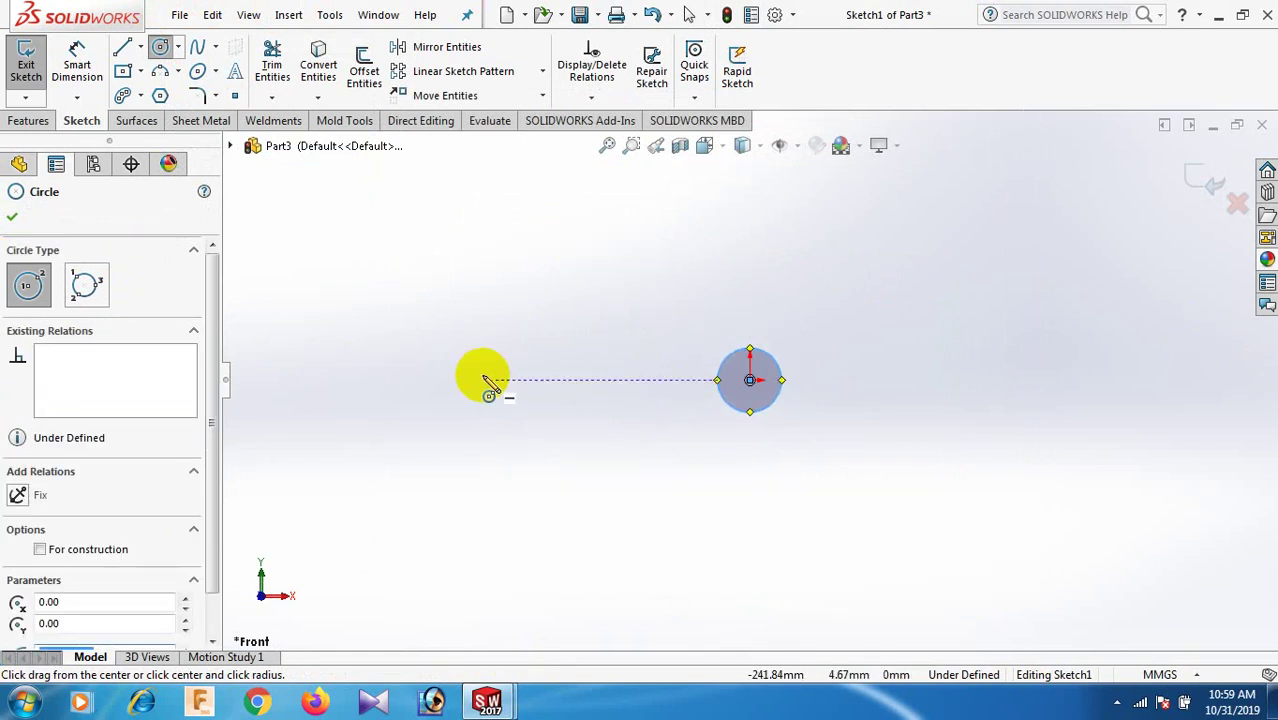
{"action": "left_click", "coordinate": [483, 380]}
{"action": "left_click", "coordinate": [515, 414]}
- Dimension the diameter of the circle at the origin as 32 mm
{"action": "right_click_drag", "start_coordinate": [763, 520], "coordinate": [741, 433]}
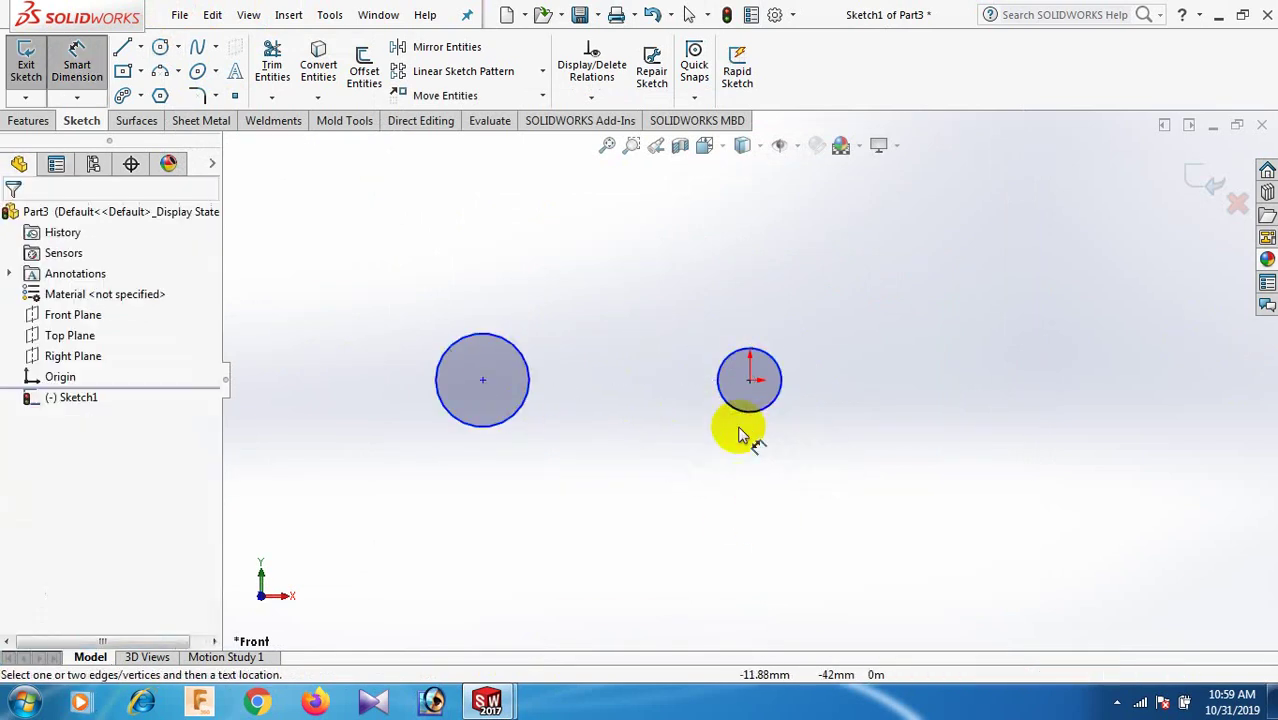
{"action": "scroll", "coordinate": [750, 428], "scroll_direction": "down", "scroll_amount": 3}
{"action": "left_click", "coordinate": [769, 402]}
{"action": "left_click", "coordinate": [903, 465]}
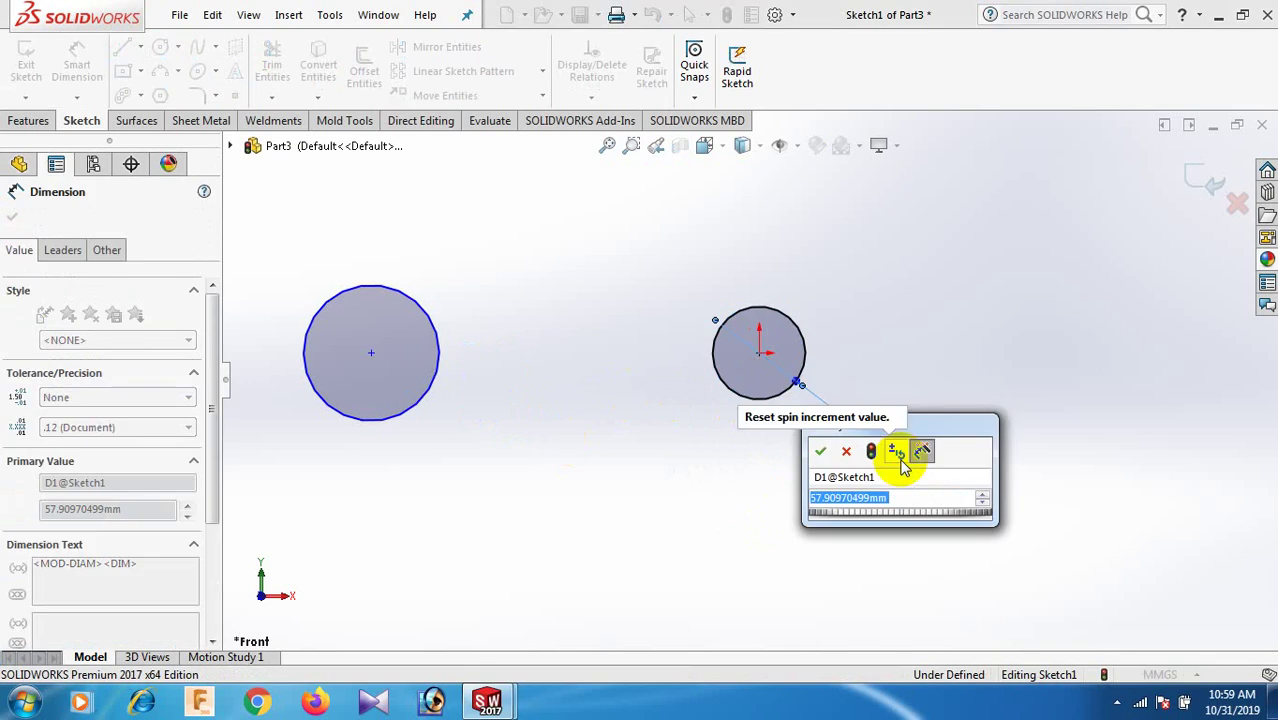
{"action": "type", "text": "32"}
{"action": "key", "text": "Return"}
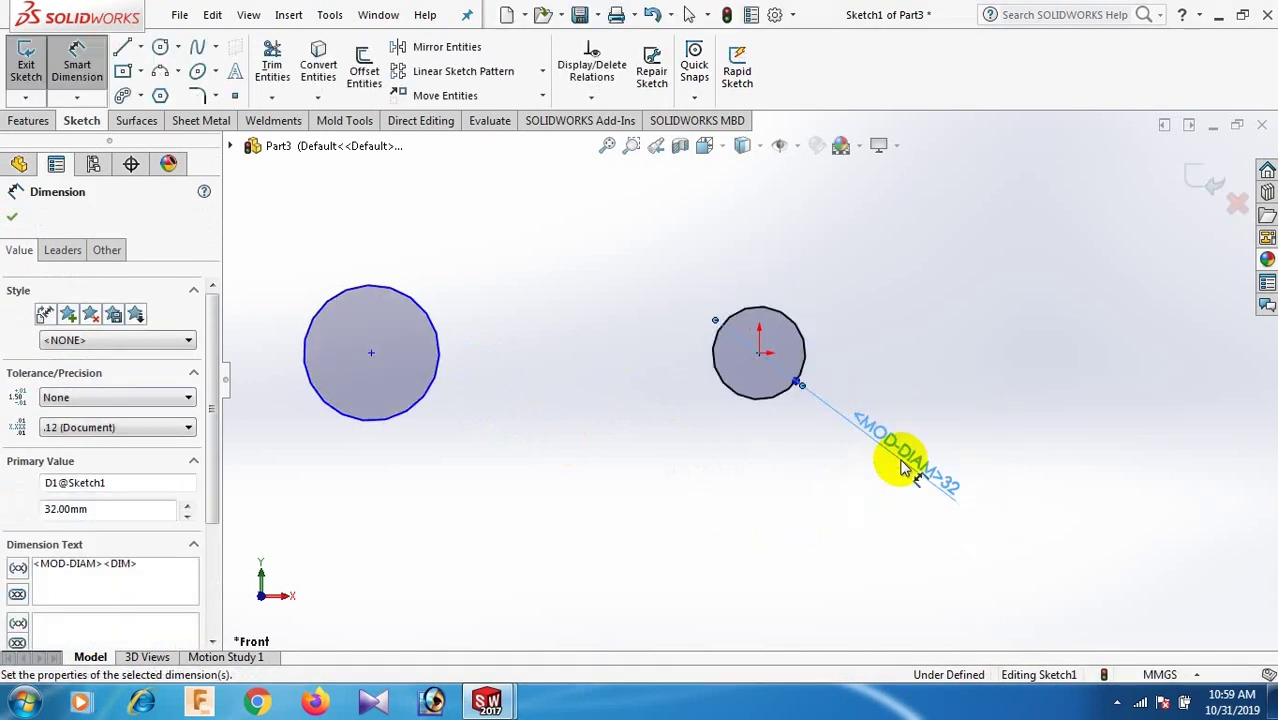
- Dimension the diameter of the left circle as 45 mm
{"action": "left_click", "coordinate": [440, 388]}
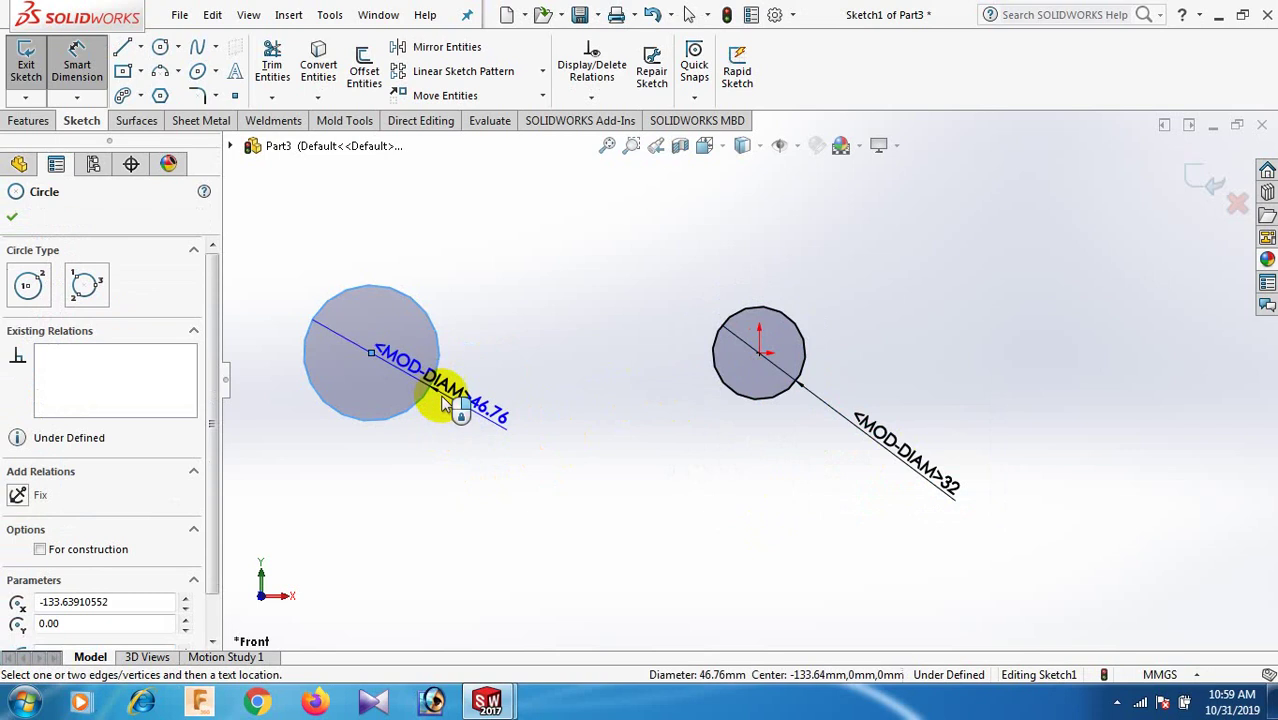
{"action": "left_click", "coordinate": [527, 466]}
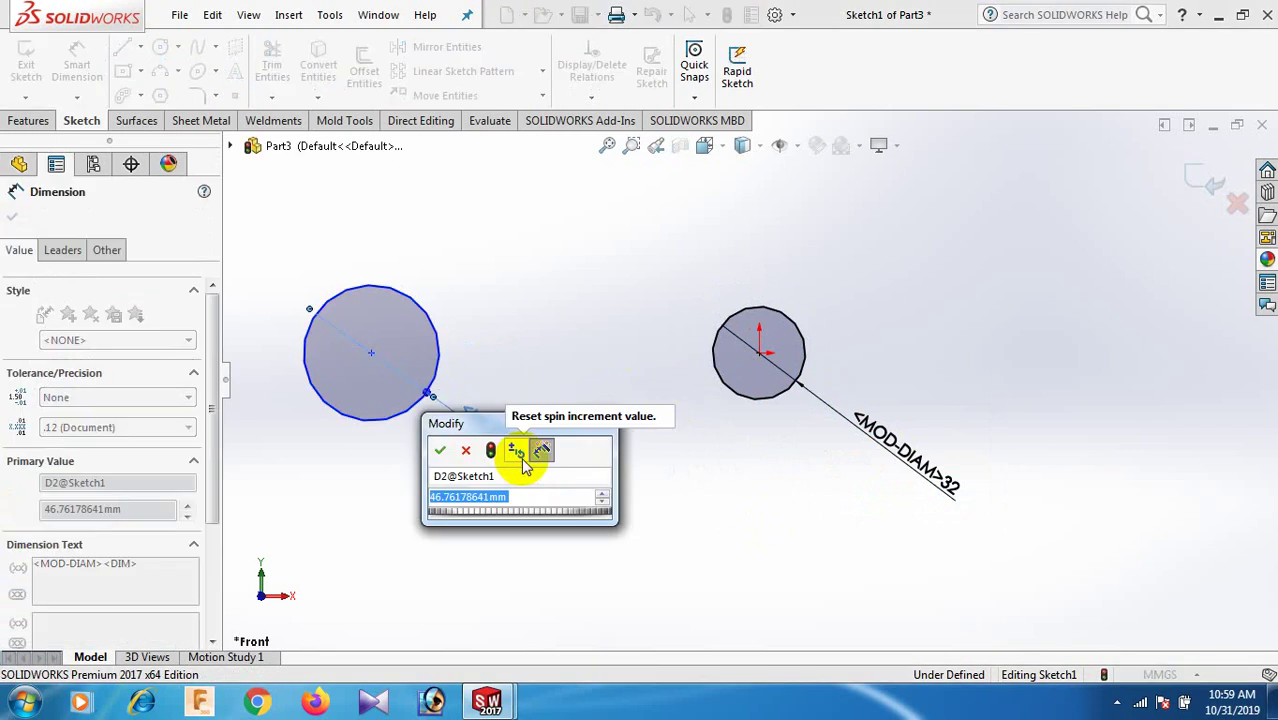
{"action": "type", "text": "45"}
{"action": "key", "text": "Return"}
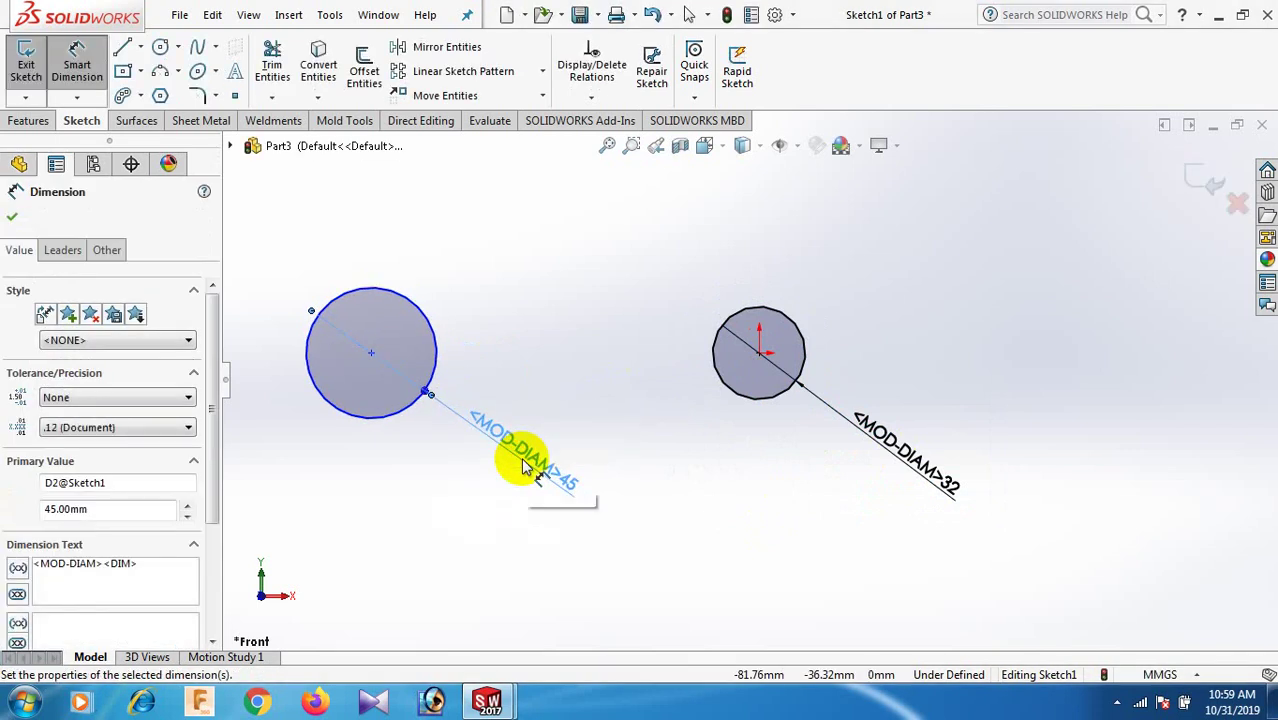
{"action": "key", "text": "Escape"}
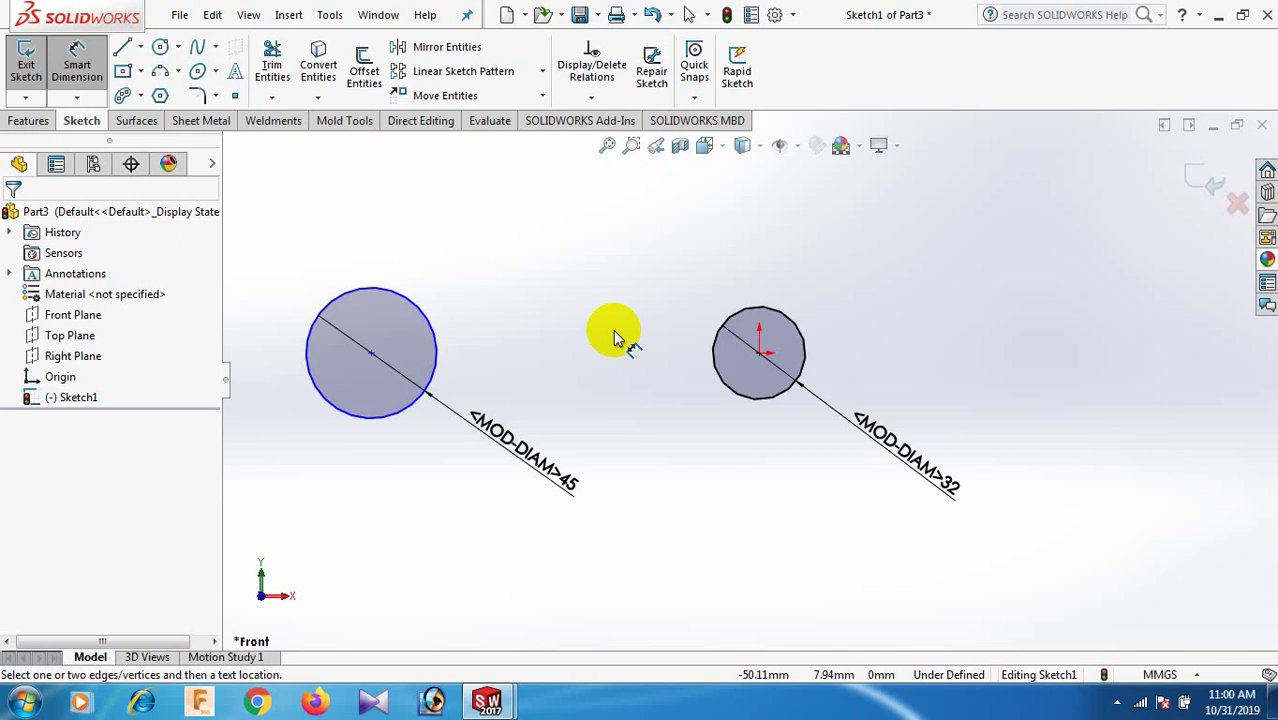
- Dimension the horizontal distance between the two circle centres as 70 mm and leave the dimension command
{"action": "left_click", "coordinate": [371, 353]}
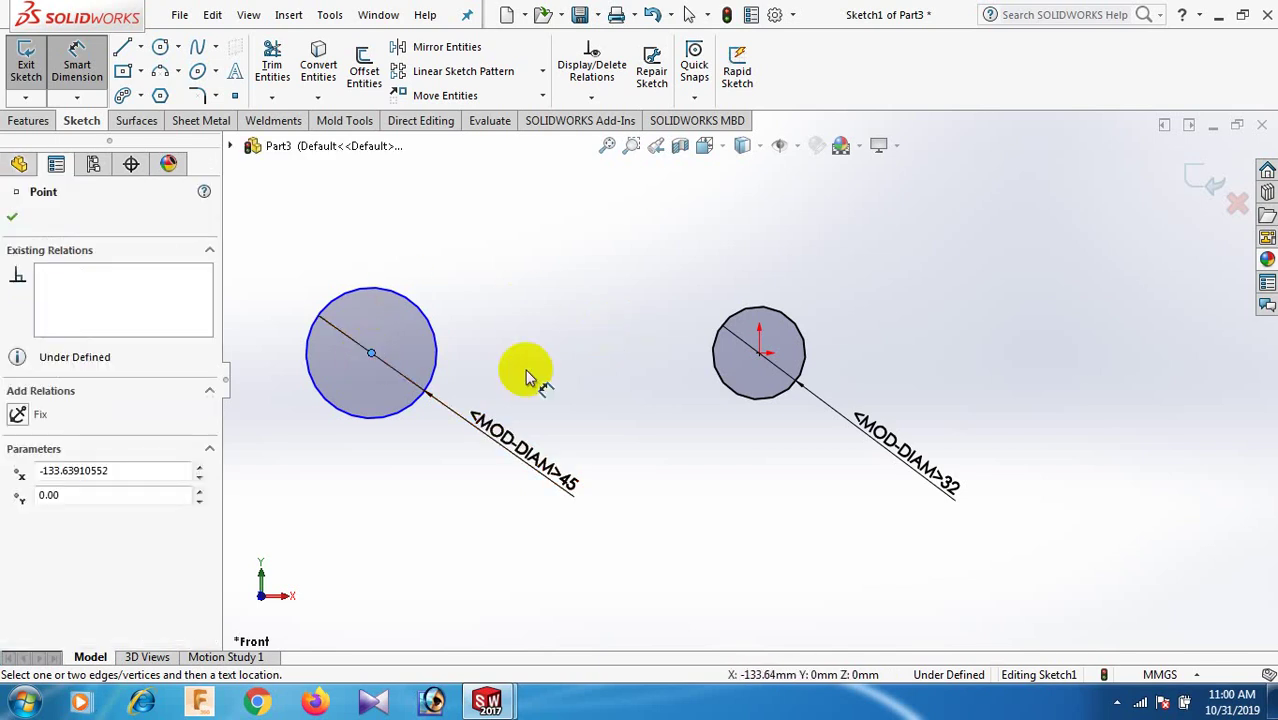
{"action": "left_click", "coordinate": [760, 355]}
{"action": "left_click", "coordinate": [683, 483]}
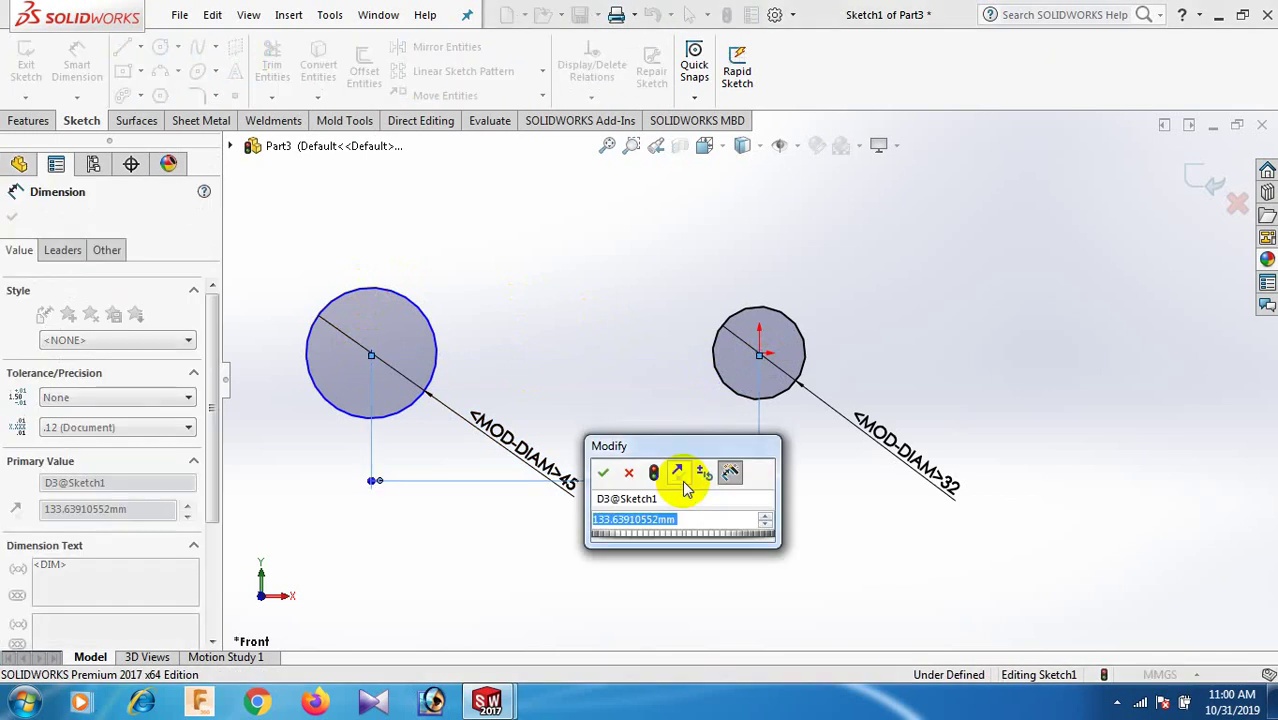
{"action": "type", "text": "70"}
{"action": "key", "text": "Return"}
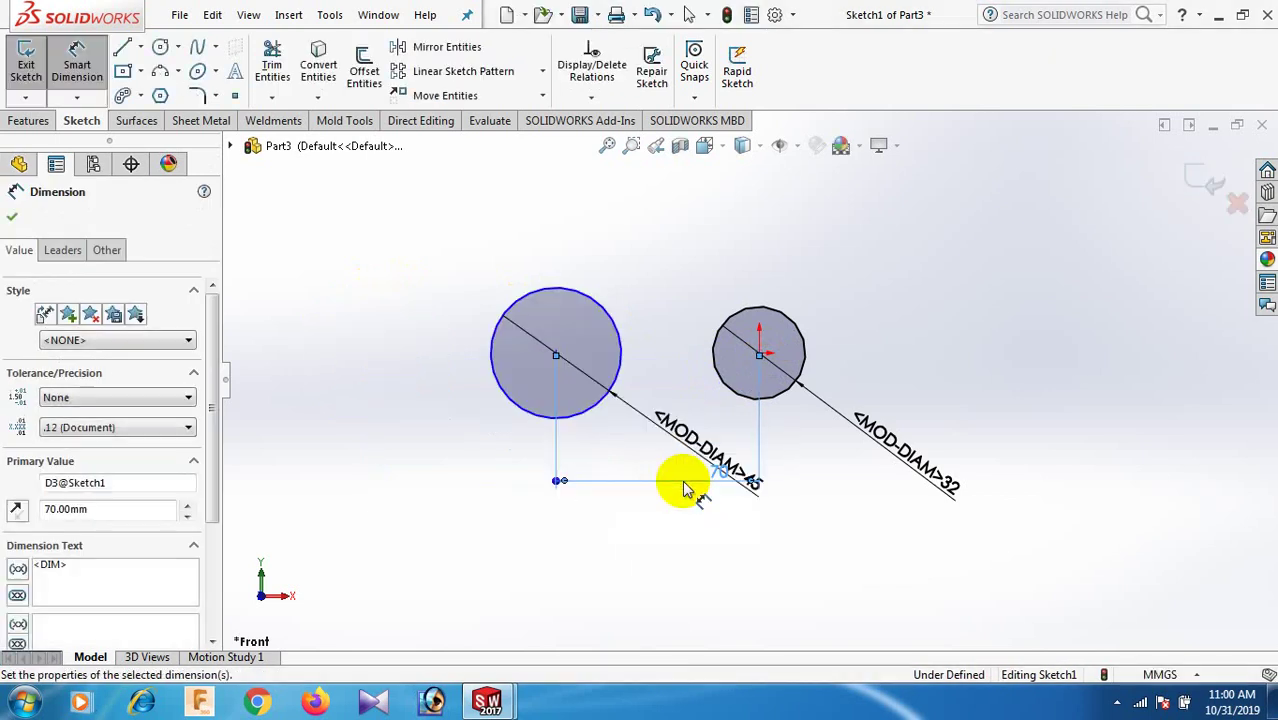
{"action": "left_click", "coordinate": [673, 271]}
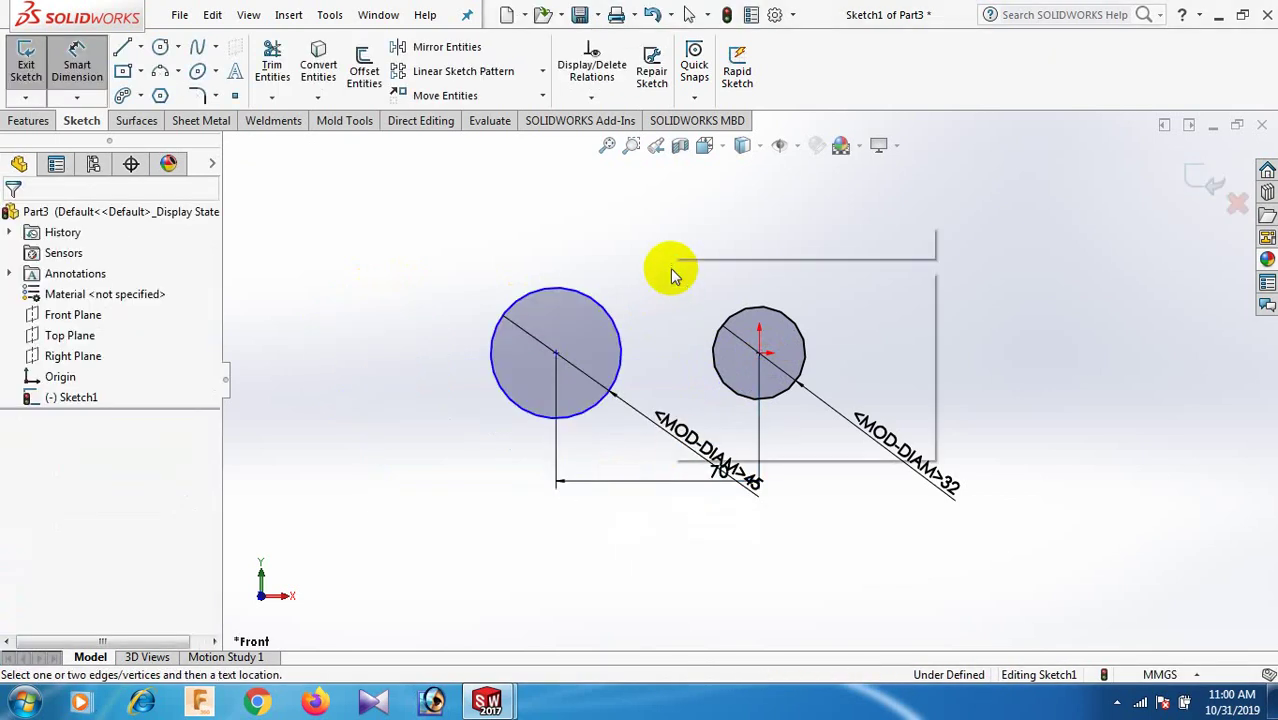
{"action": "right_click", "coordinate": [673, 271]}
{"action": "left_click", "coordinate": [721, 328]}
- Add a Horizontal relation between the centre points of the two circles
{"action": "left_click", "coordinate": [555, 353]}
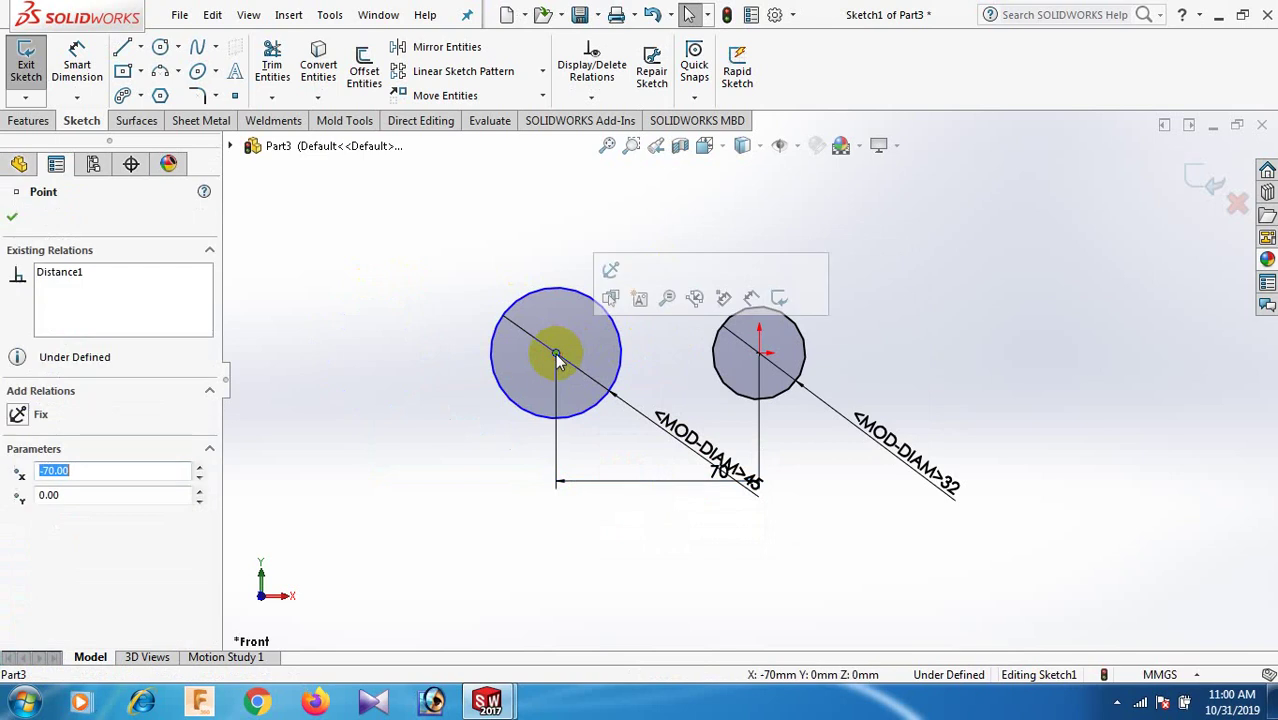
{"action": "left_click", "coordinate": [759, 355], "text": "ctrl"}
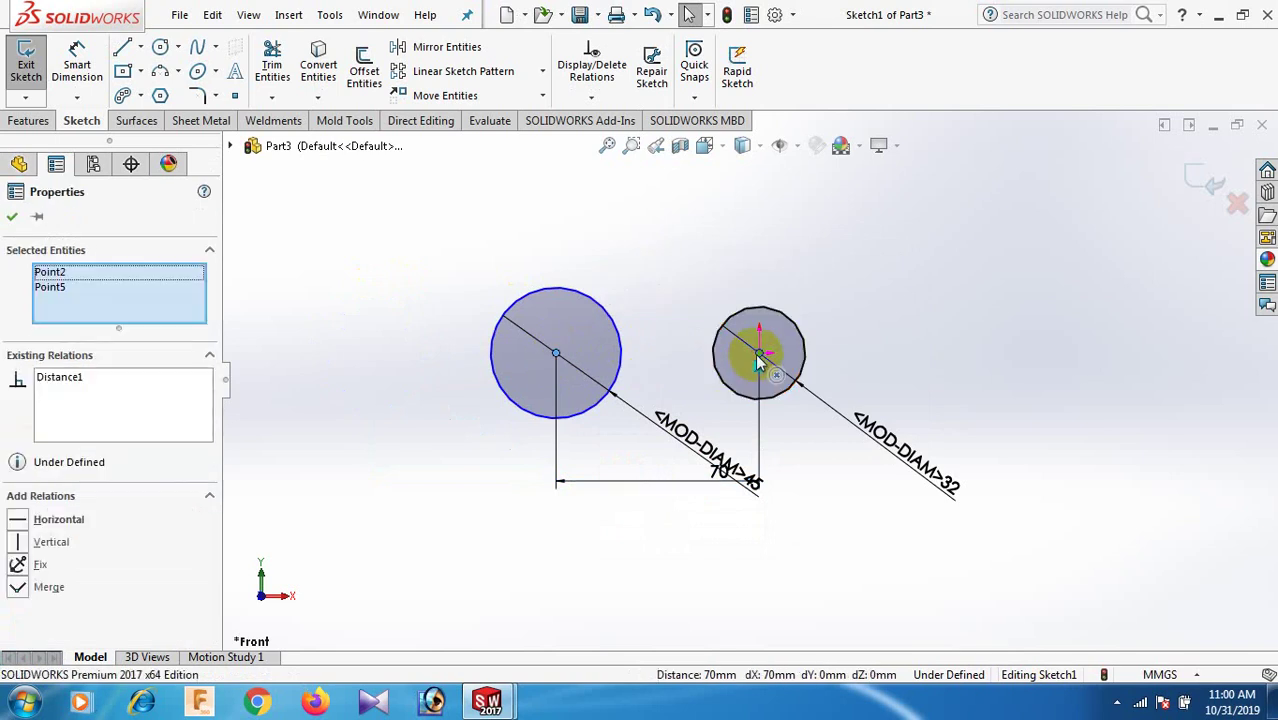
{"action": "left_click", "coordinate": [15, 518]}
{"action": "left_click", "coordinate": [278, 428]}
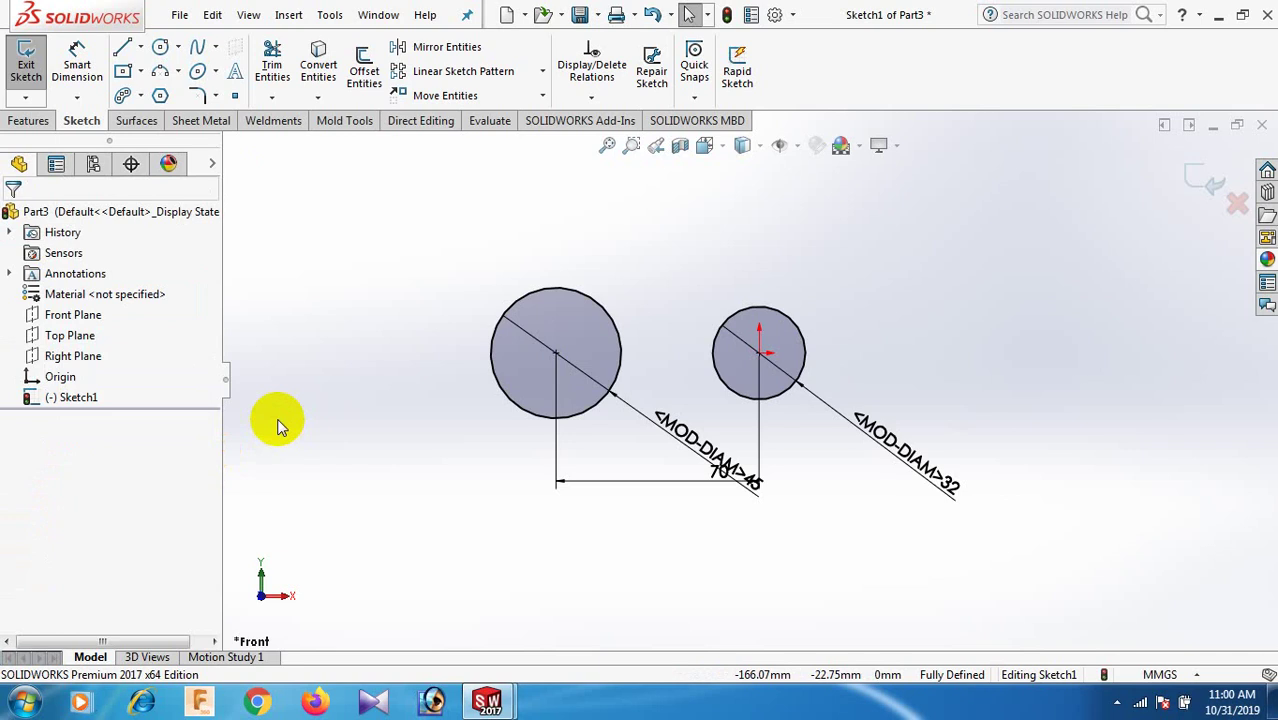
- Draw a horizontal line from the top of the 32 mm circle to the edge of the 45 mm circle
{"action": "key", "text": "l"}
{"action": "scroll", "coordinate": [640, 350], "scroll_direction": "down", "scroll_amount": 1}
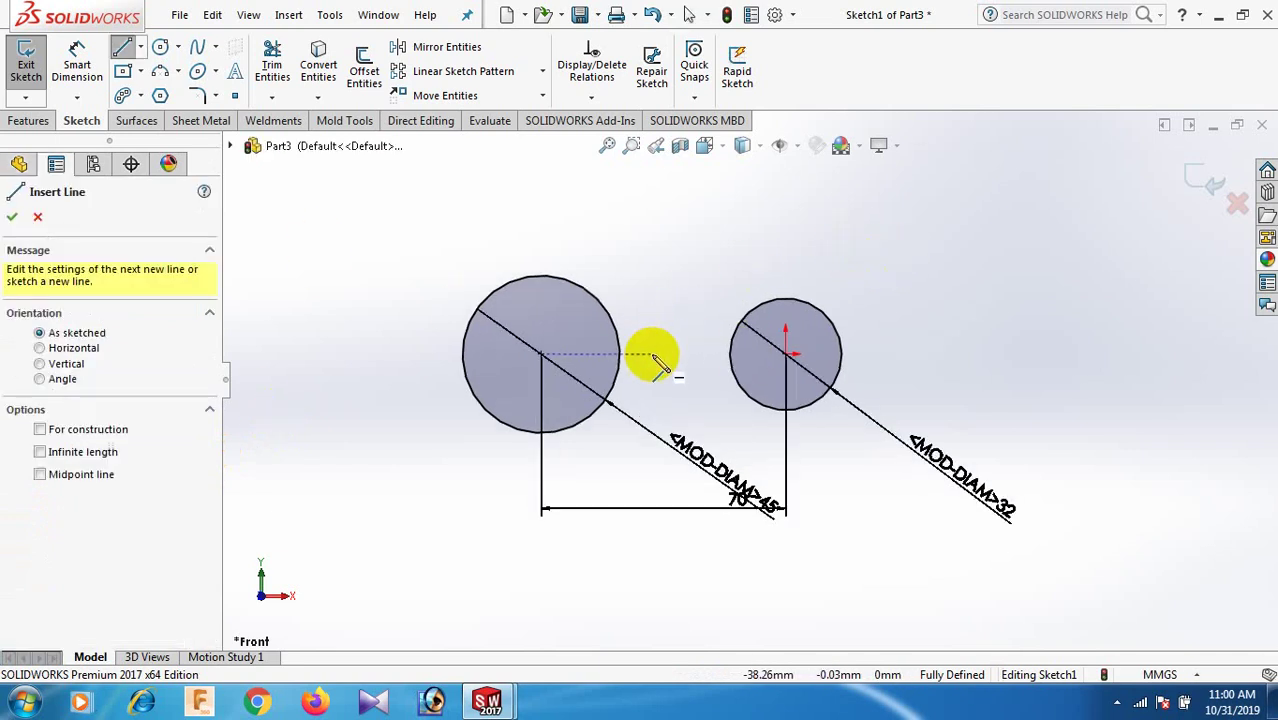
{"action": "left_click", "coordinate": [786, 298]}
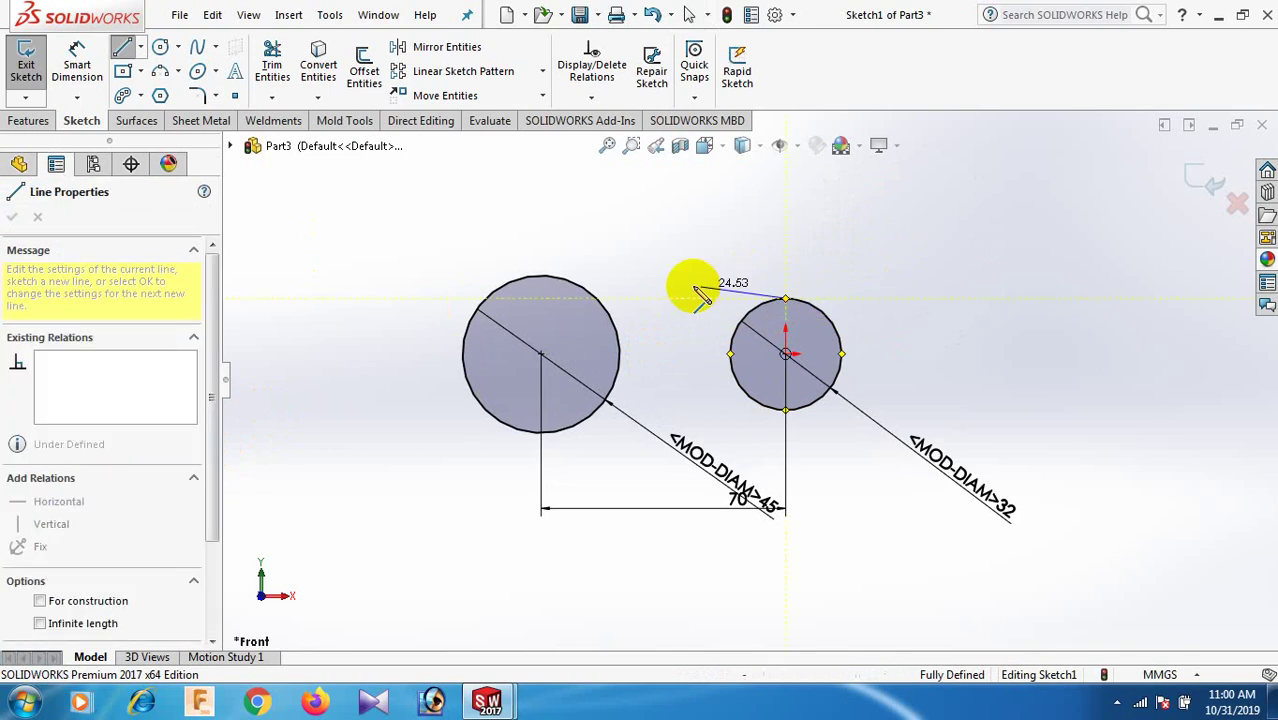
{"action": "left_click", "coordinate": [598, 298]}
{"action": "right_click", "coordinate": [597, 298]}
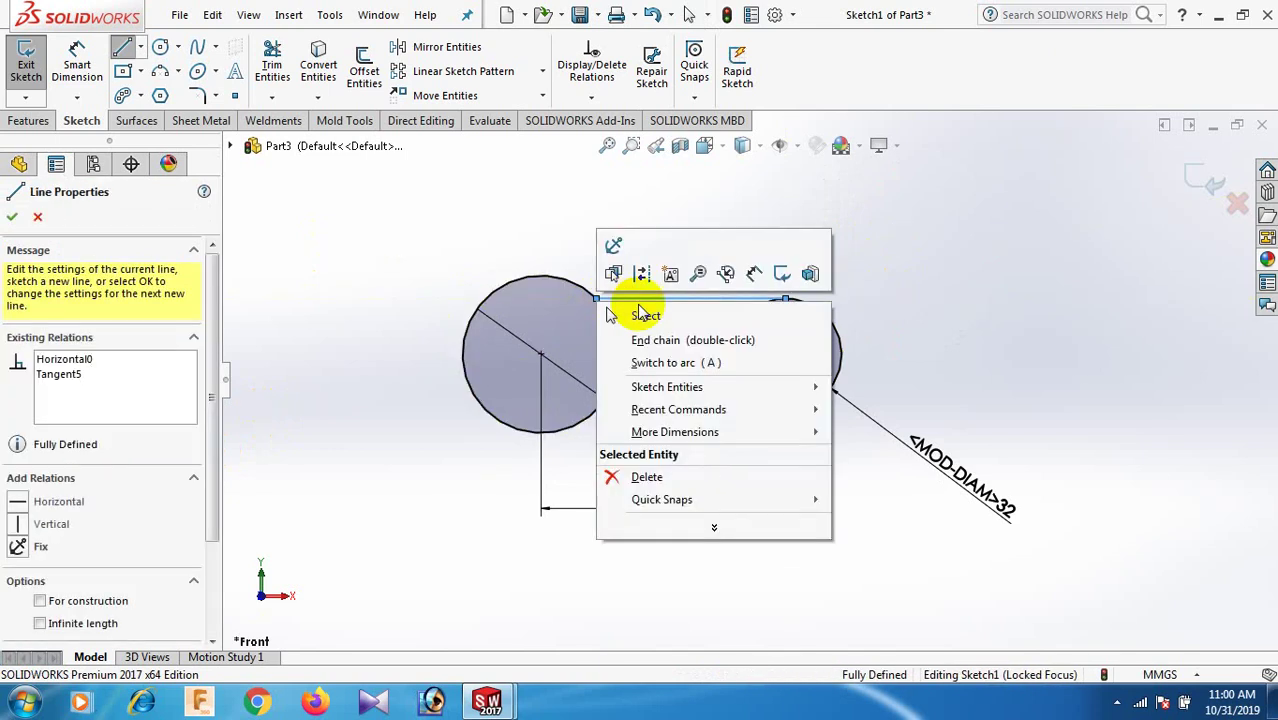
{"action": "left_click", "coordinate": [648, 310]}
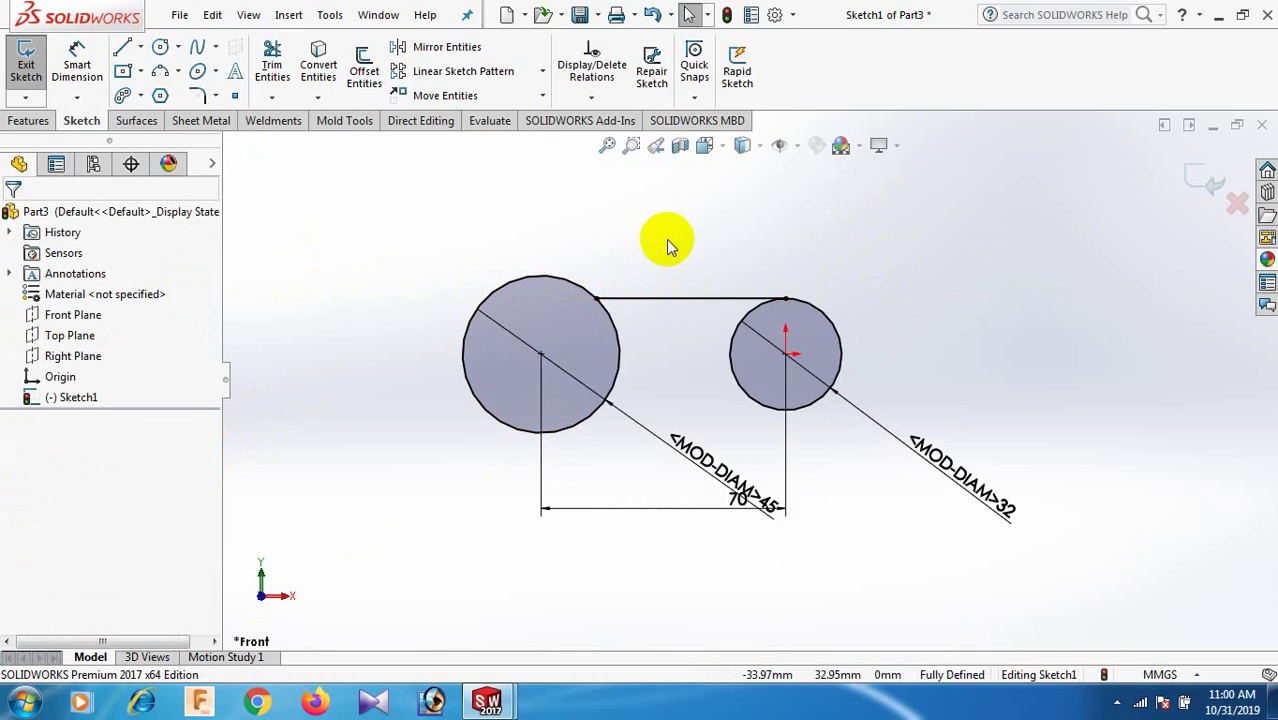
- Draw a lower connecting line from the bottom of the 32 mm circle to the 45 mm circle, interrupted by a slanted, open-bottomed rectangular notch
{"action": "scroll", "coordinate": [686, 538], "scroll_direction": "down", "scroll_amount": 2}
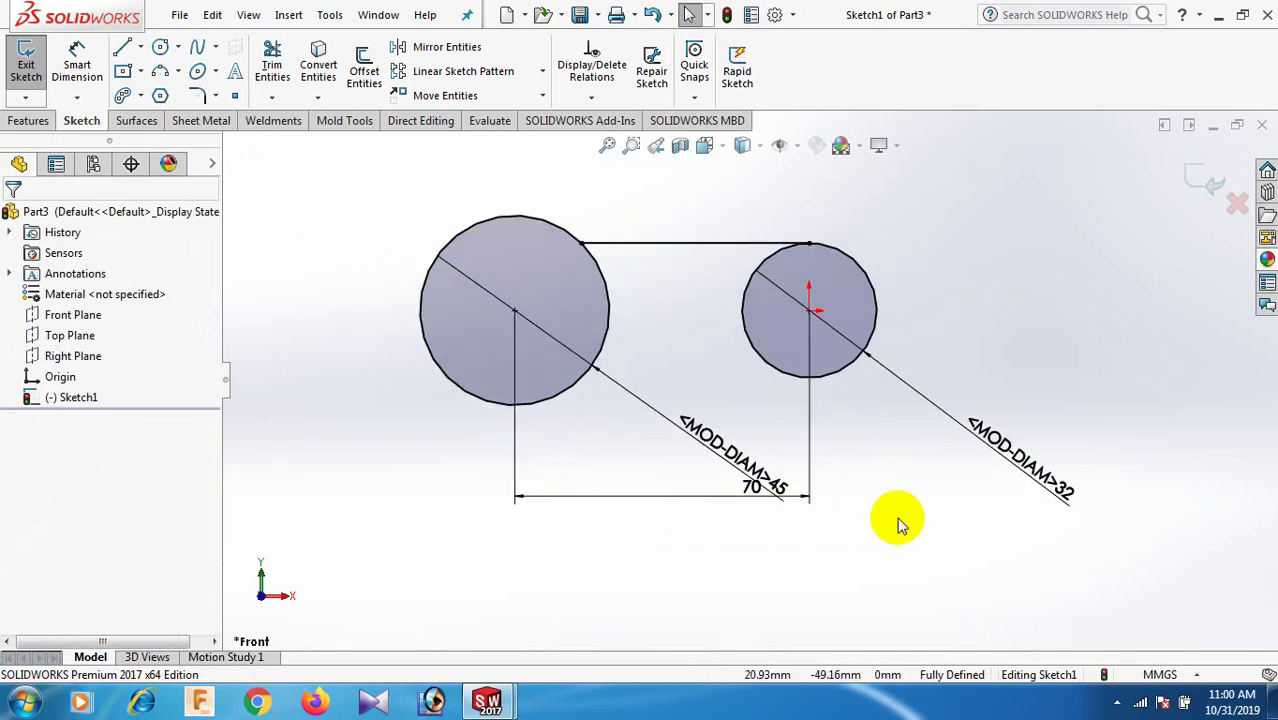
{"action": "right_click_drag", "start_coordinate": [896, 515], "coordinate": [800, 505]}
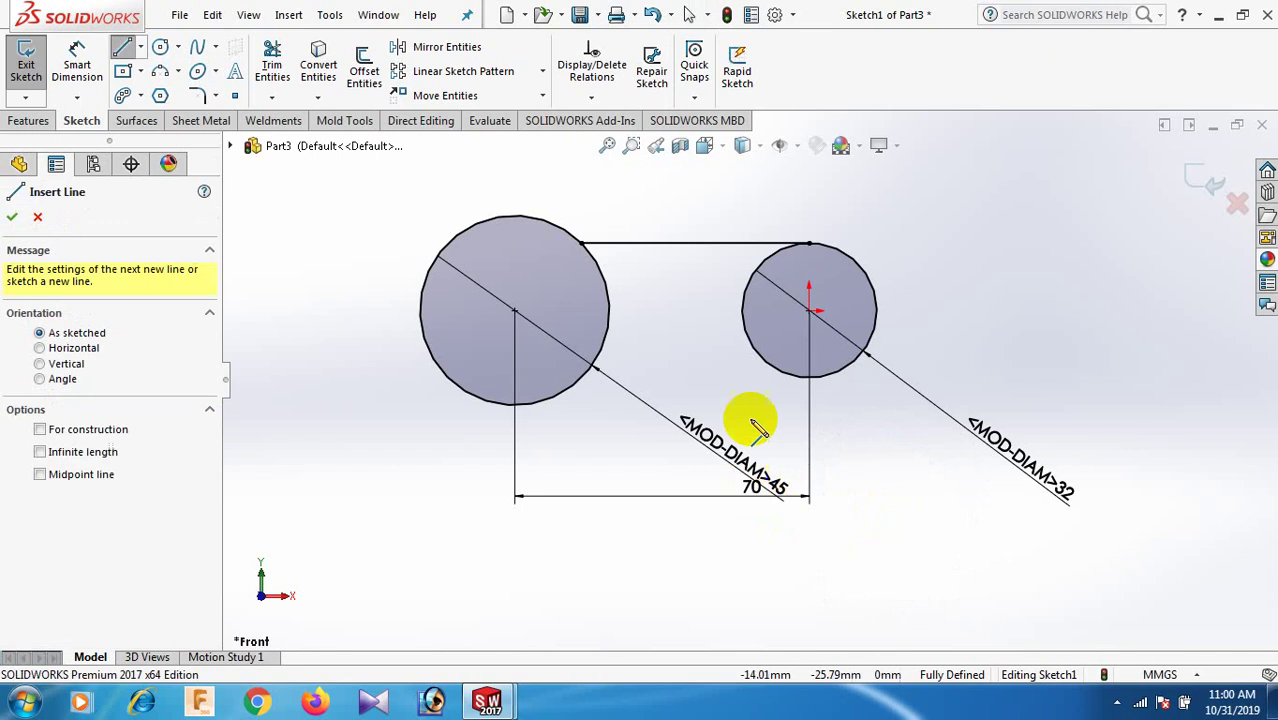
{"action": "left_click", "coordinate": [810, 378]}
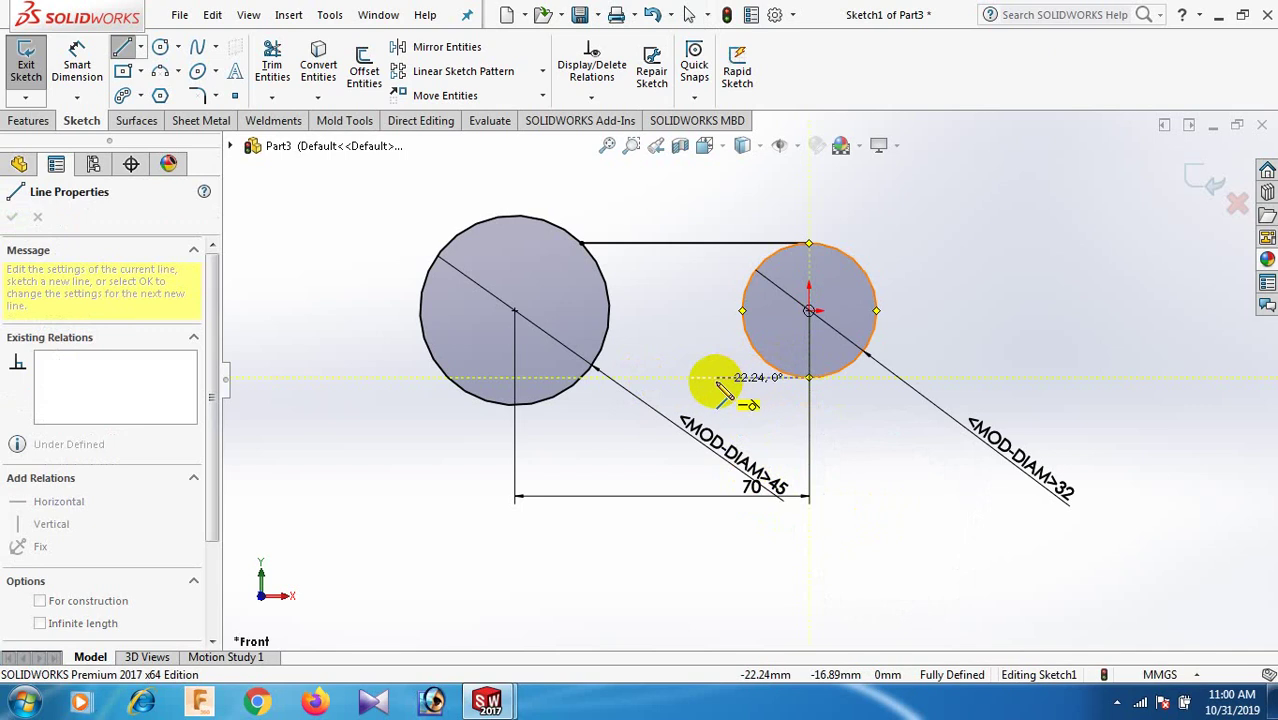
{"action": "left_click", "coordinate": [716, 378]}
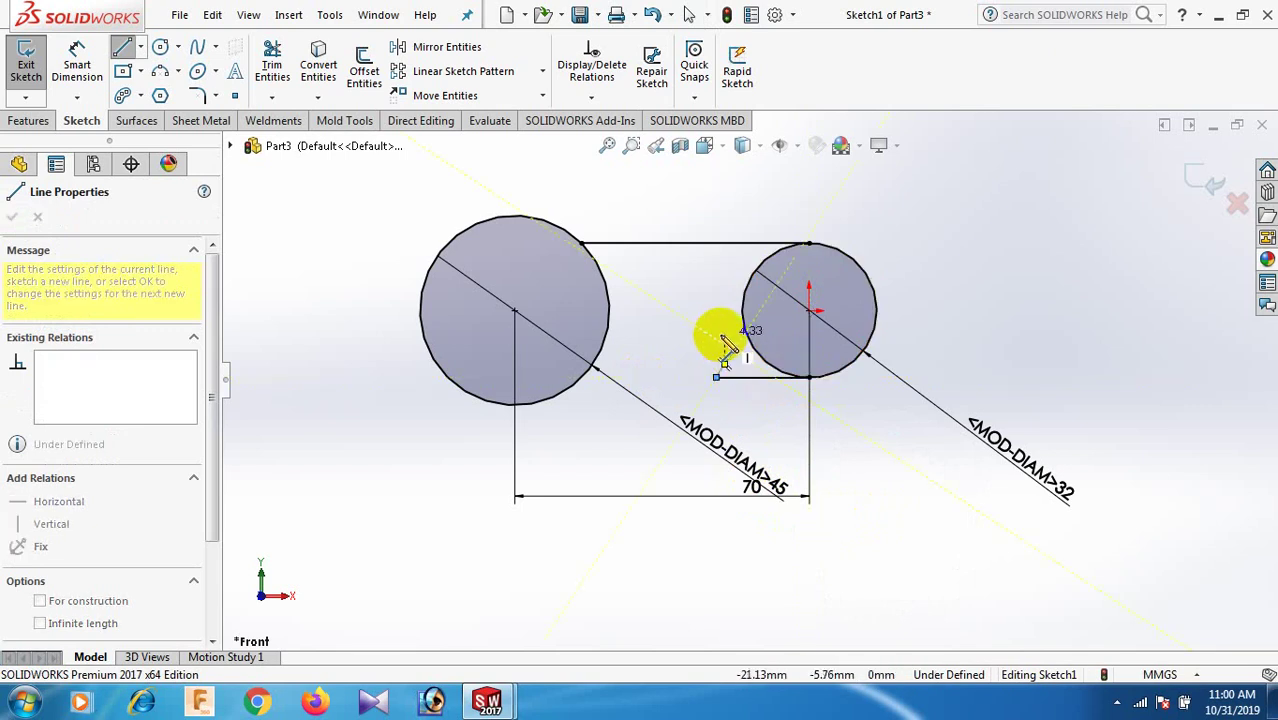
{"action": "left_click", "coordinate": [711, 337]}
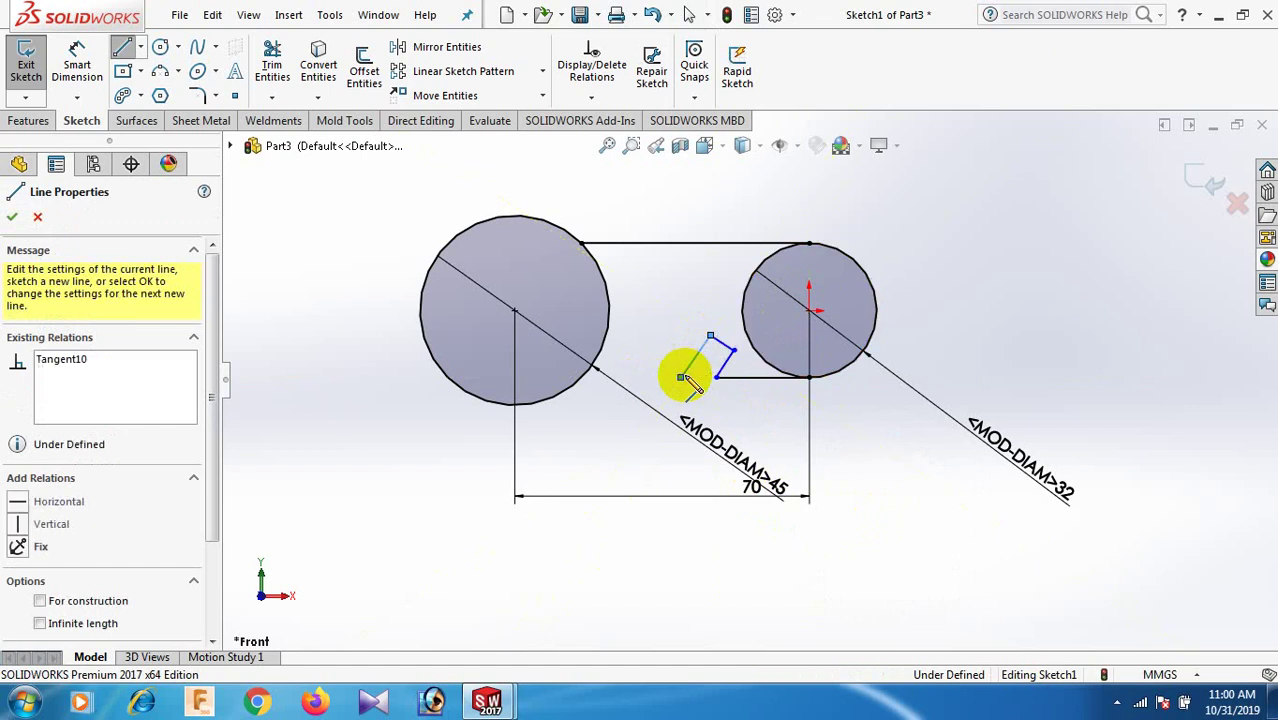
{"action": "left_click", "coordinate": [680, 377]}
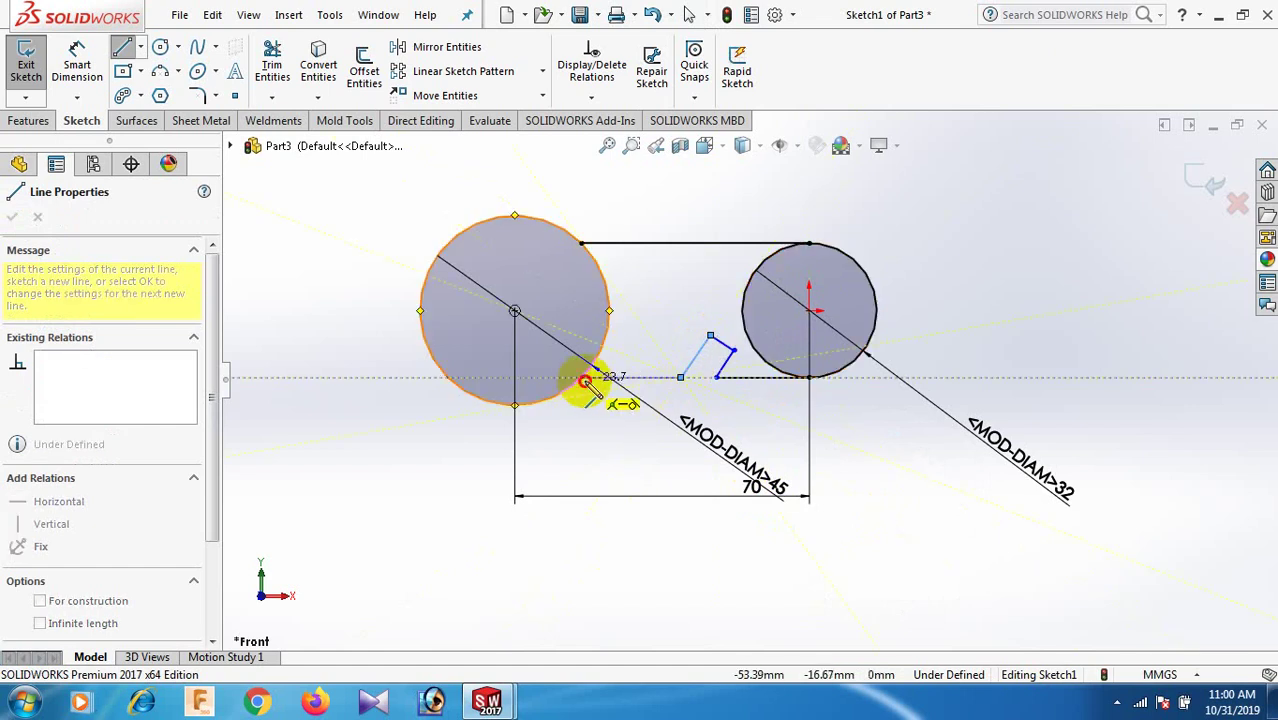
{"action": "left_click", "coordinate": [585, 380]}
{"action": "right_click", "coordinate": [584, 382]}
{"action": "left_click", "coordinate": [650, 397]}
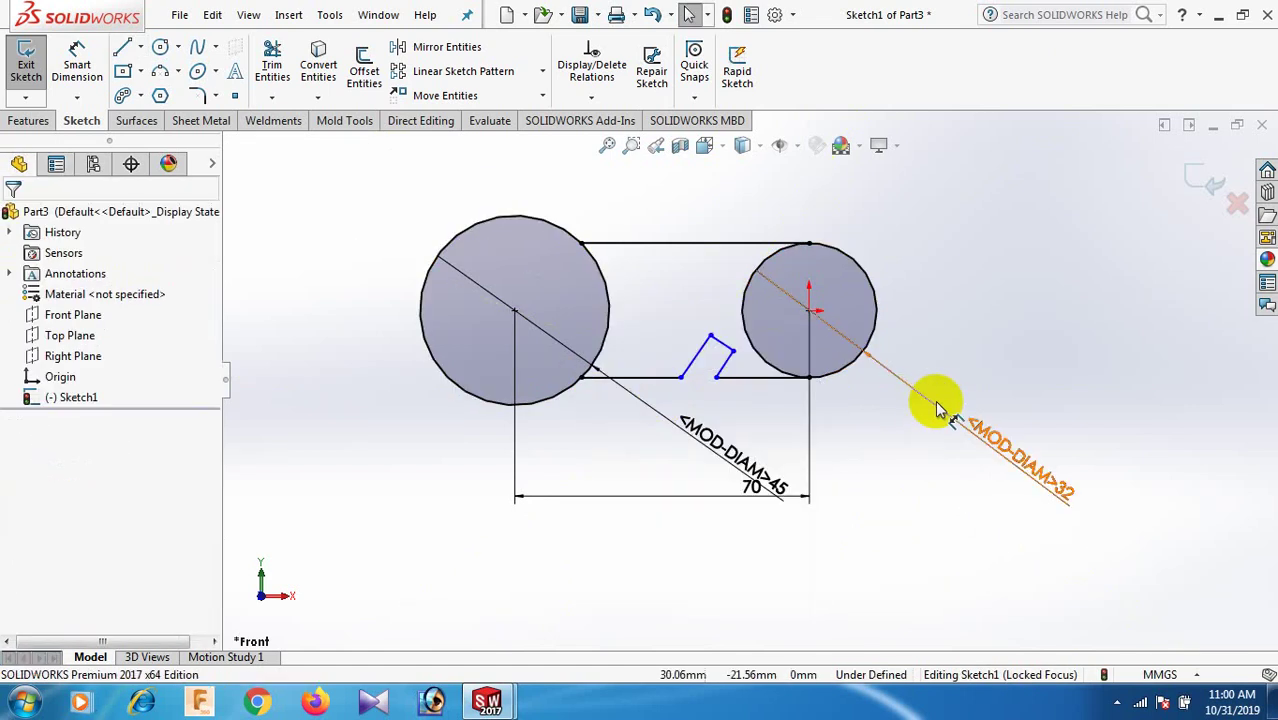
- Dimension the length of the slanted notch's short side nearest the 32 mm circle as 8 mm
{"action": "scroll", "coordinate": [827, 277], "scroll_direction": "down", "scroll_amount": 1}
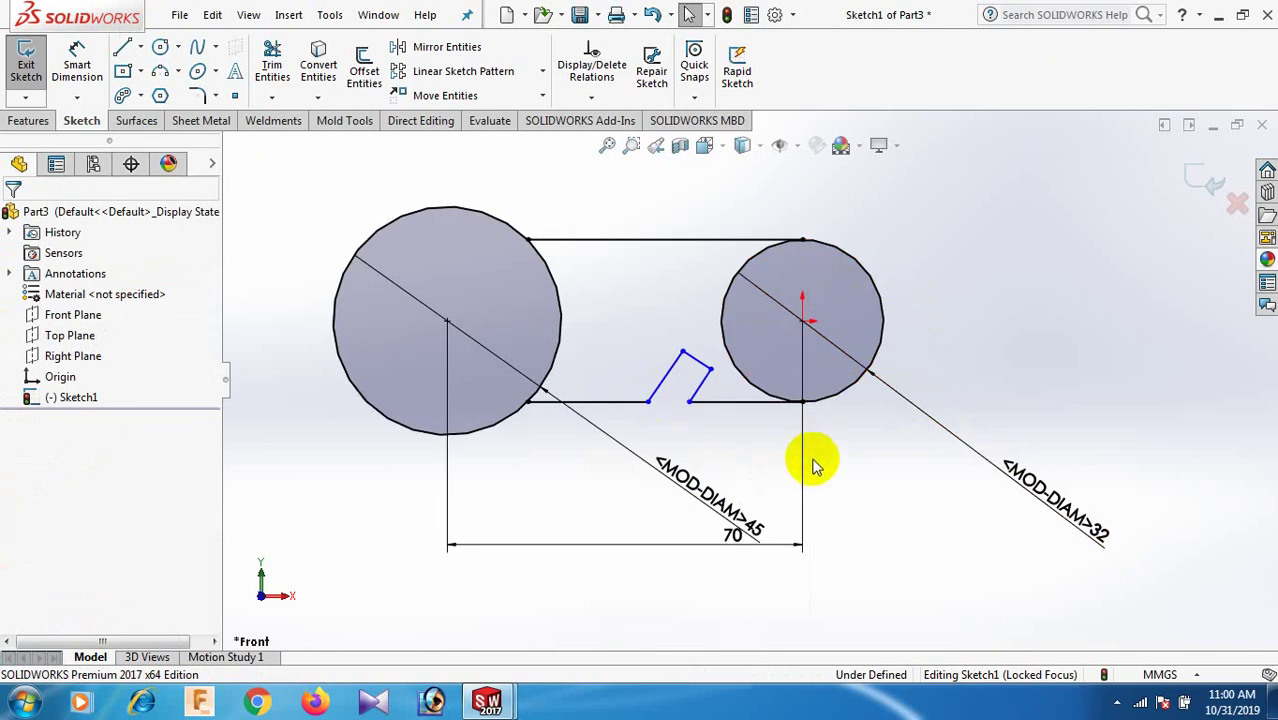
{"action": "right_click_drag", "start_coordinate": [815, 466], "coordinate": [812, 396]}
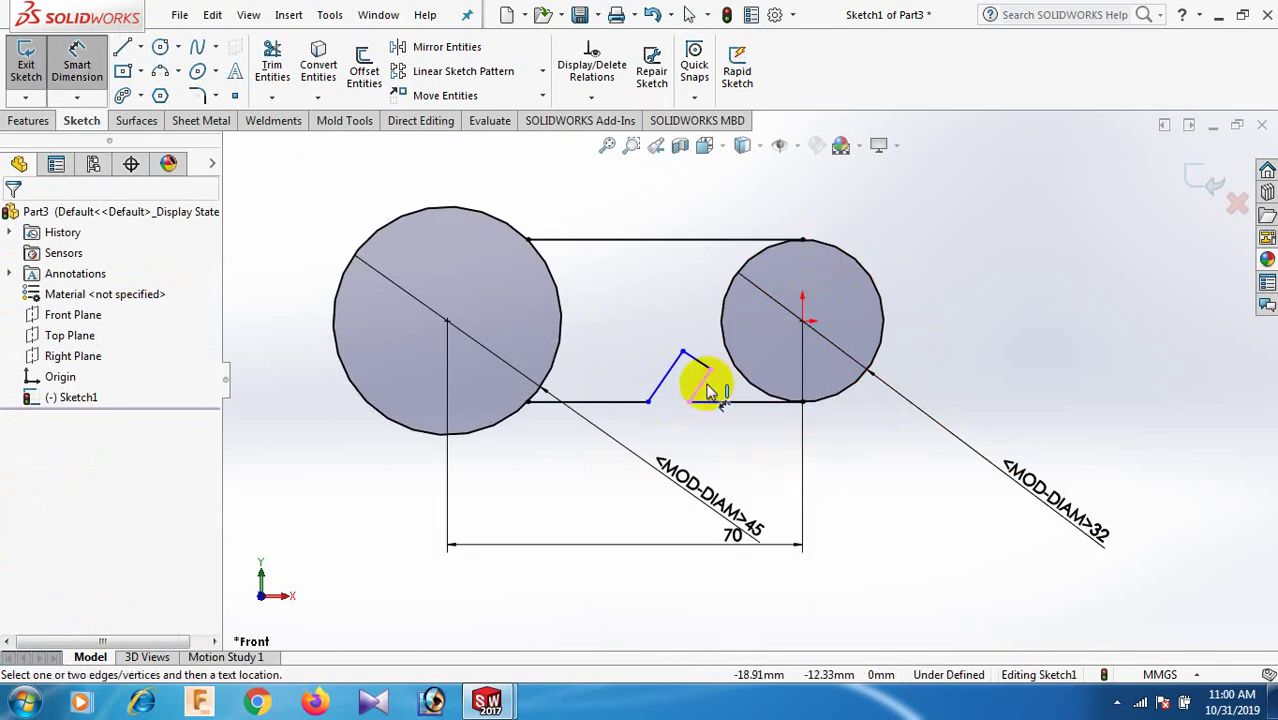
{"action": "left_click", "coordinate": [705, 388]}
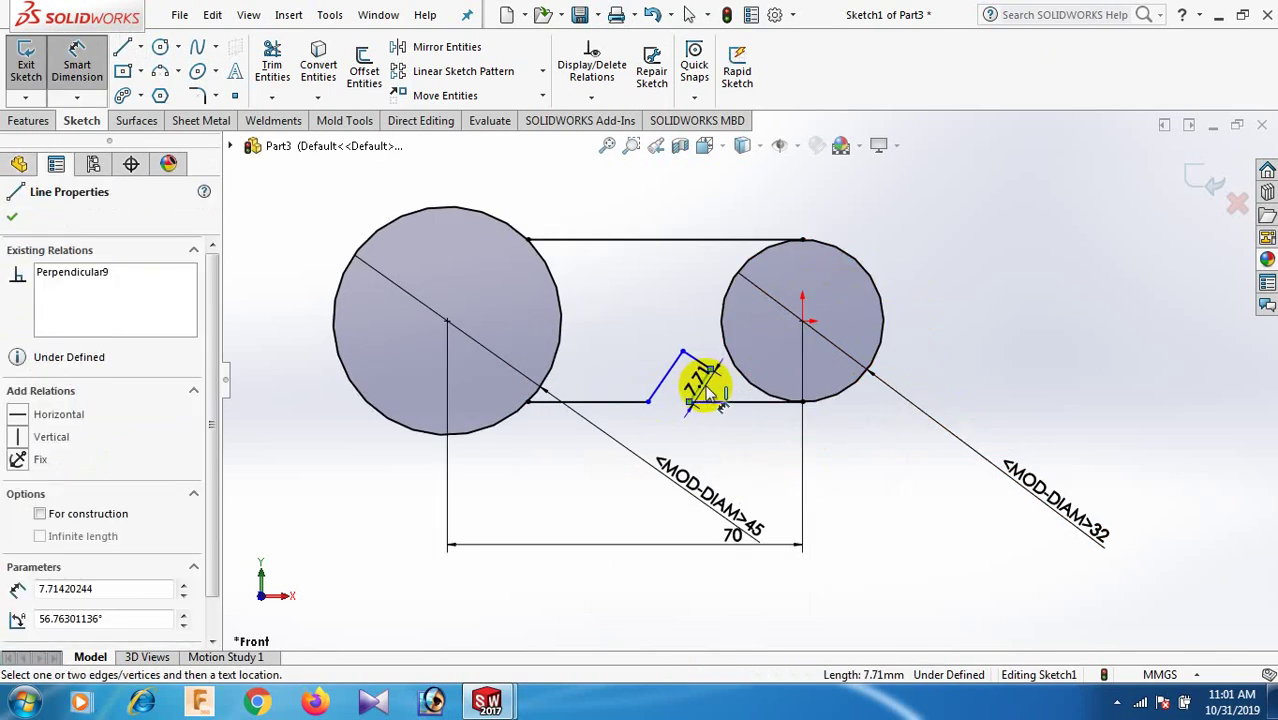
{"action": "left_click", "coordinate": [707, 384]}
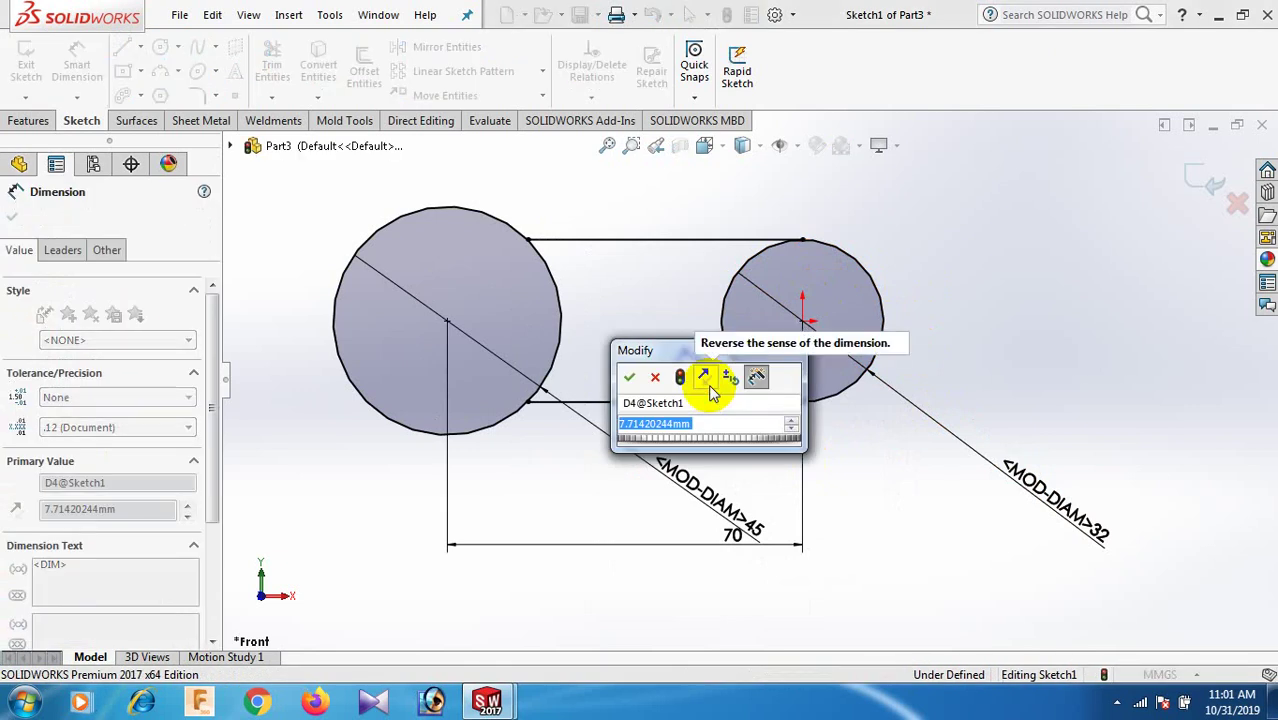
{"action": "type", "text": "8"}
{"action": "key", "text": "Return"}
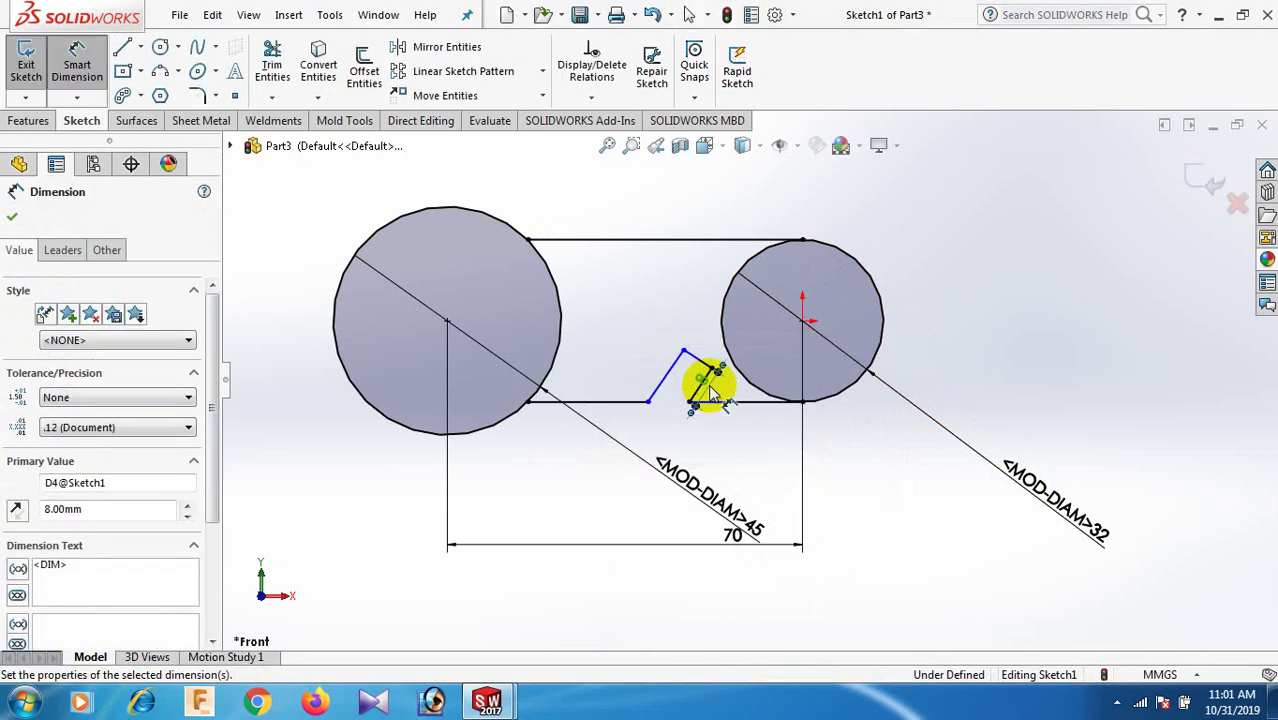
{"action": "left_click", "coordinate": [850, 510]}
{"action": "right_click", "coordinate": [866, 500]}
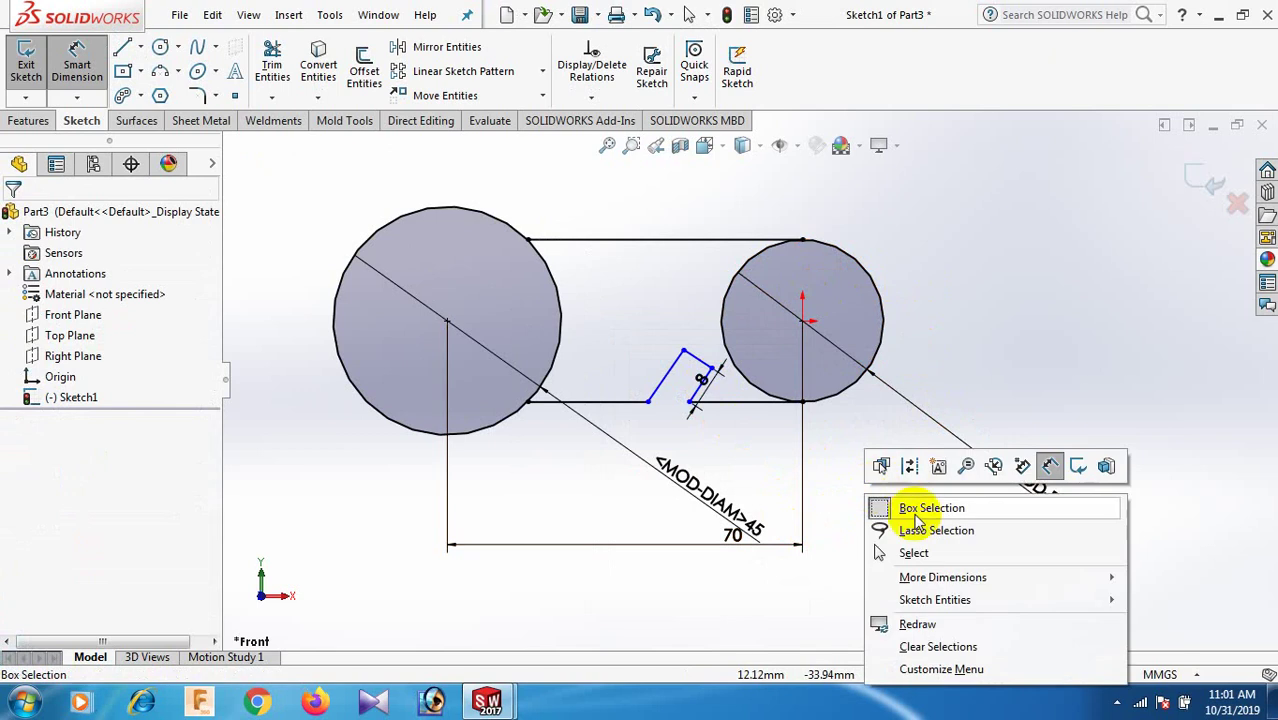
- Add an Equal relation between the notch's 8 mm side and its adjoining closed end line
{"action": "scroll", "coordinate": [665, 362], "scroll_direction": "down", "scroll_amount": 5}
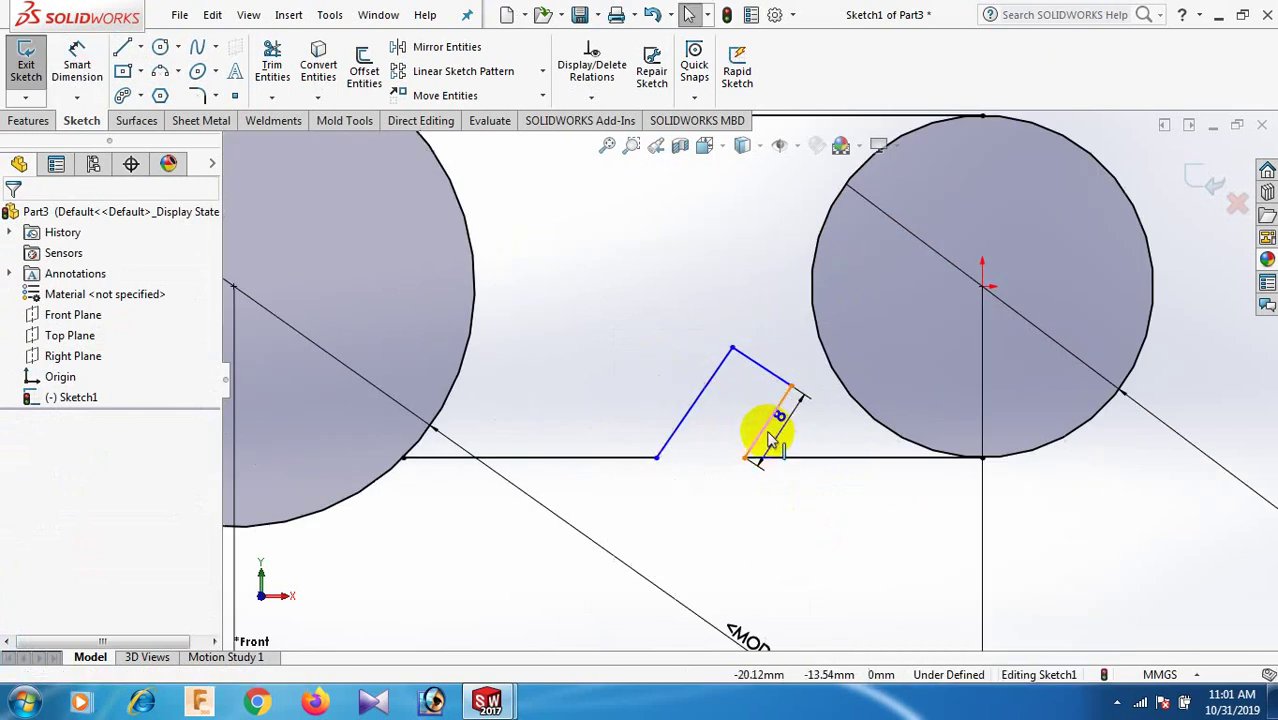
{"action": "left_click", "coordinate": [770, 440]}
{"action": "left_click", "coordinate": [763, 367], "text": "ctrl"}
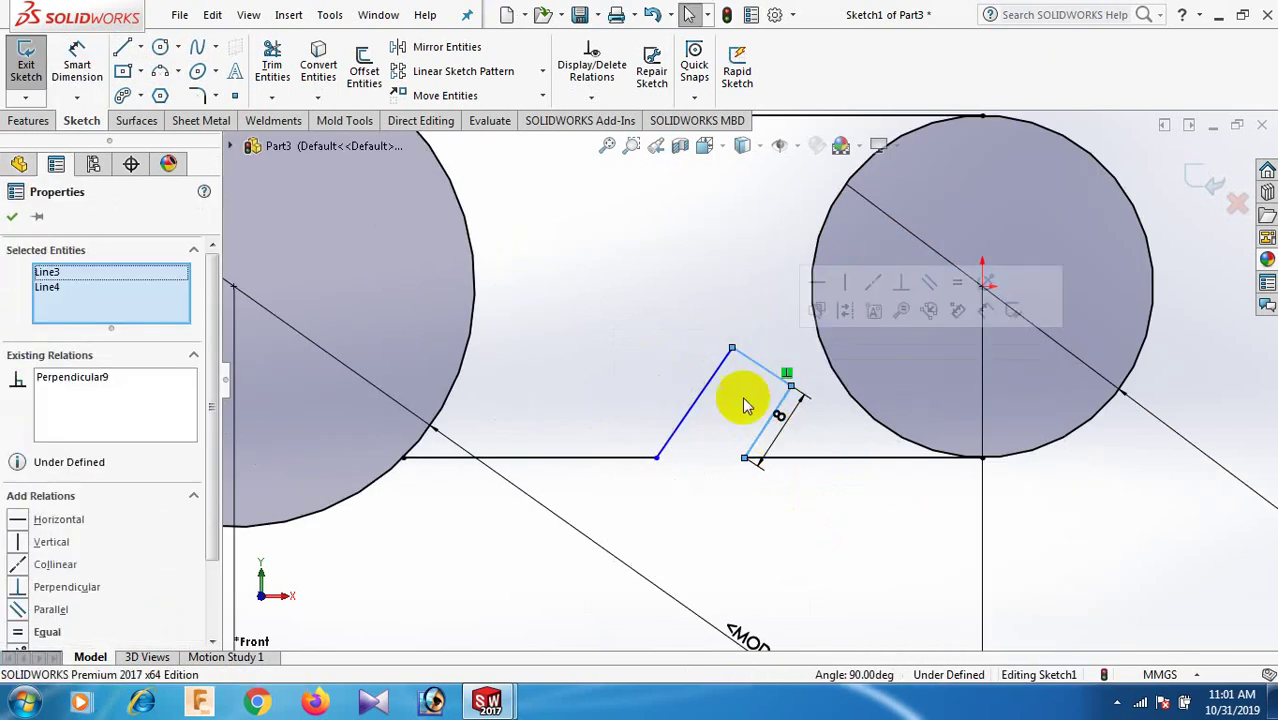
{"action": "left_click", "coordinate": [18, 632]}
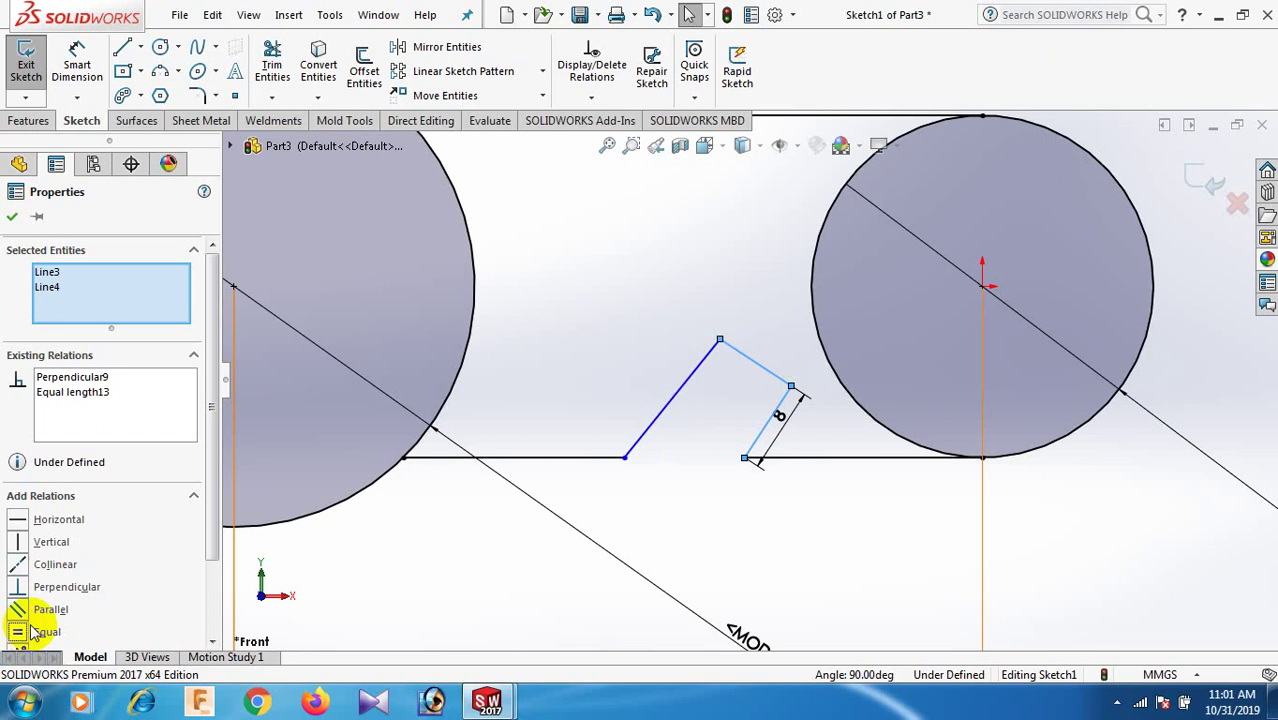
{"action": "left_click", "coordinate": [720, 517]}
{"action": "scroll", "coordinate": [720, 515], "scroll_direction": "up", "scroll_amount": 3}
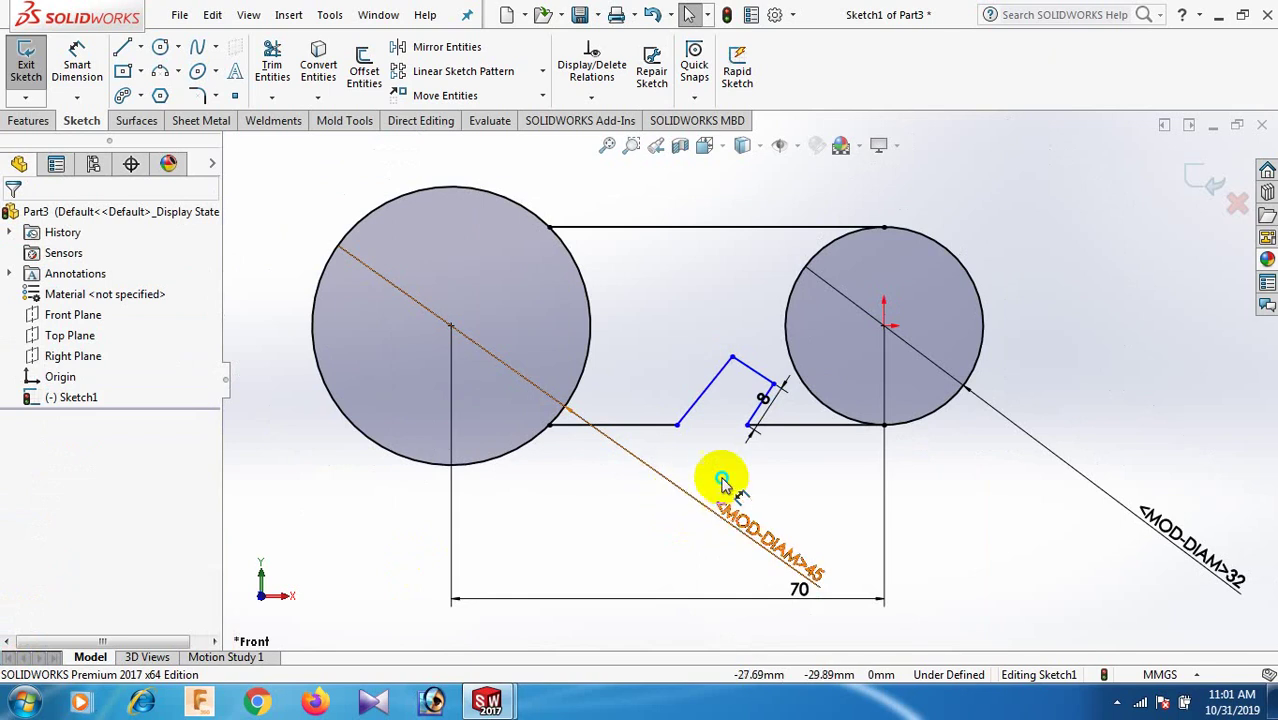
- Dimension the distance between the notch's two open endpoints on the lower line as 10 mm and leave the dimension command
{"action": "left_click", "coordinate": [727, 508]}
{"action": "scroll", "coordinate": [665, 452], "scroll_direction": "down", "scroll_amount": 2}
{"action": "key", "text": "Escape"}
{"action": "key", "text": "d"}
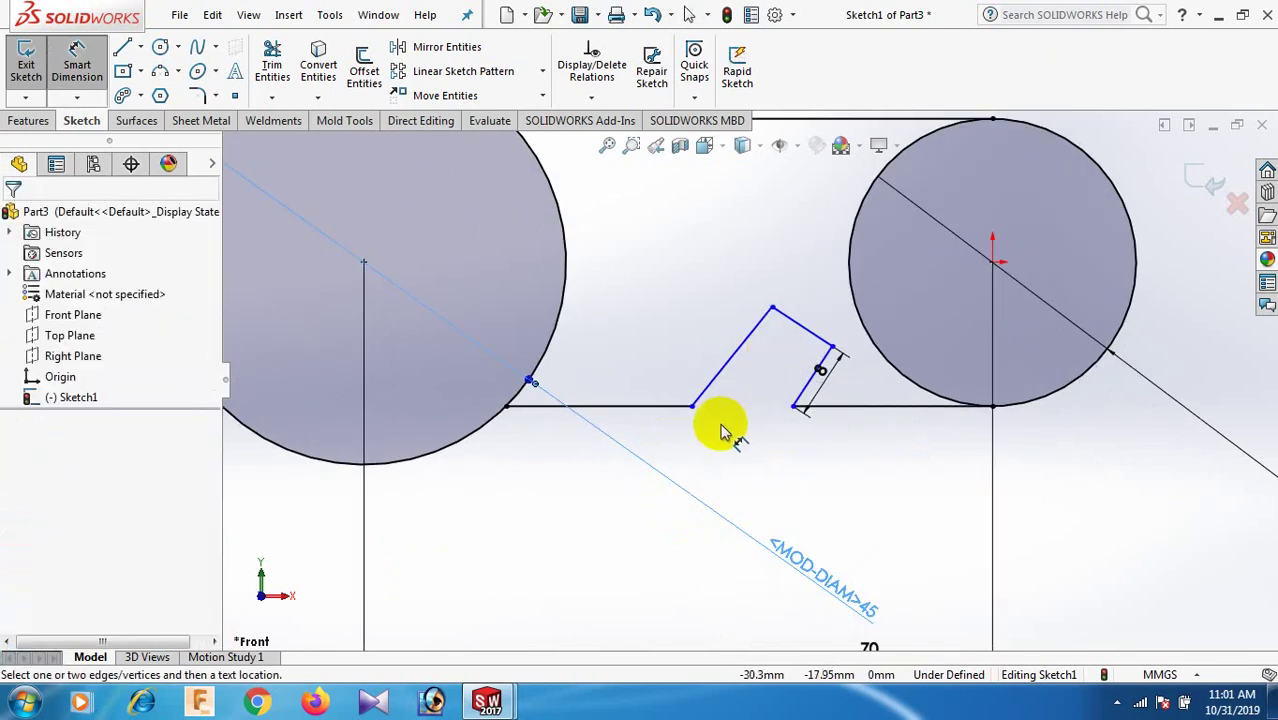
{"action": "left_click", "coordinate": [697, 405]}
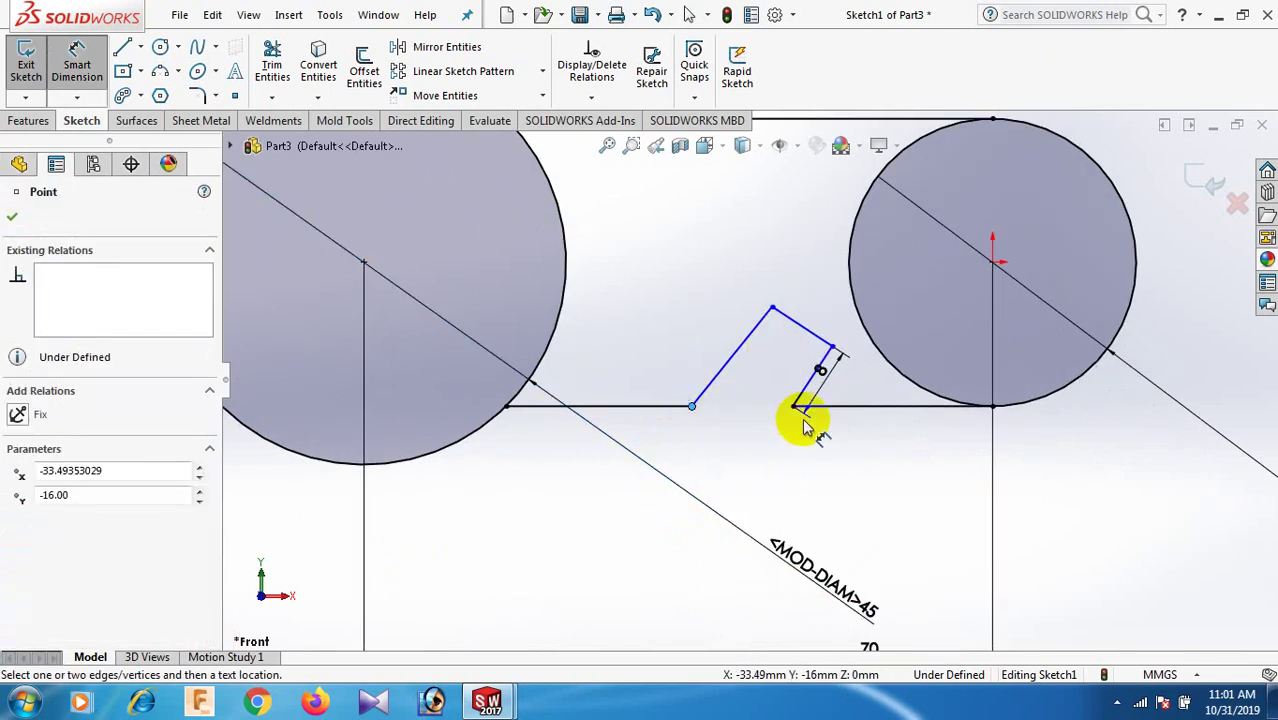
{"action": "left_click", "coordinate": [794, 407]}
{"action": "left_click", "coordinate": [750, 462]}
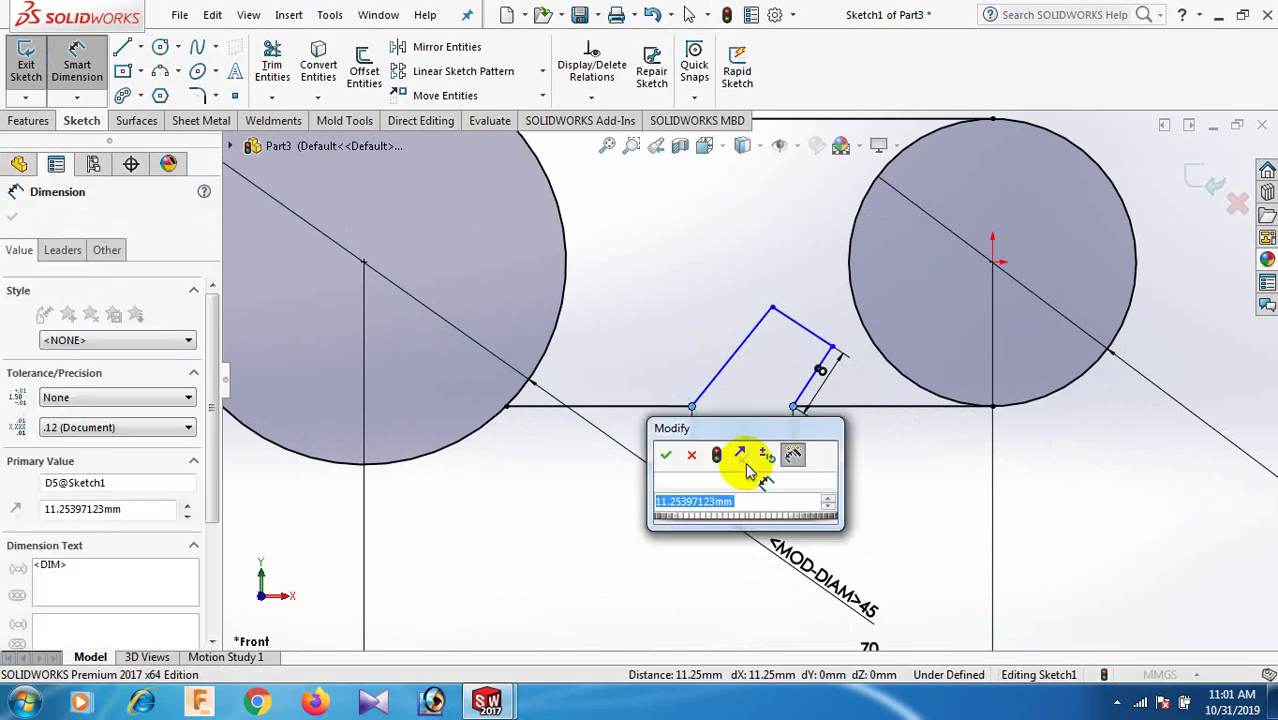
{"action": "type", "text": "10"}
{"action": "key", "text": "Return"}
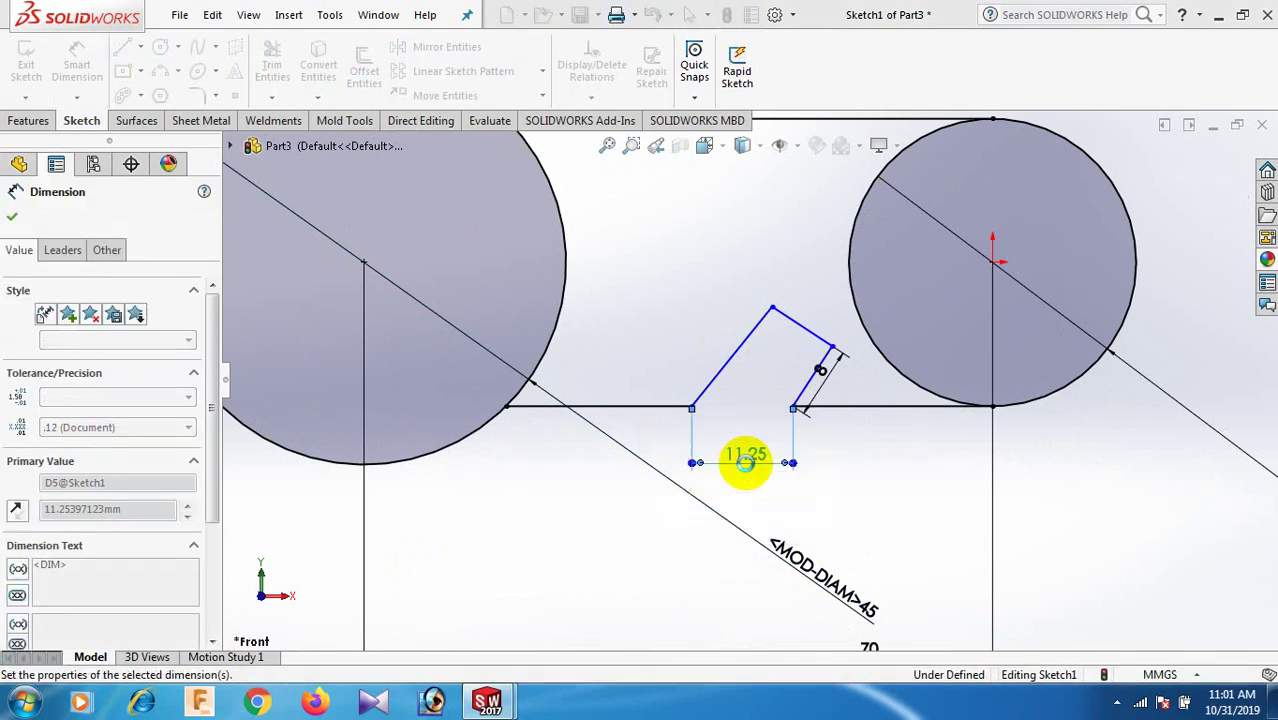
{"action": "left_click", "coordinate": [890, 443]}
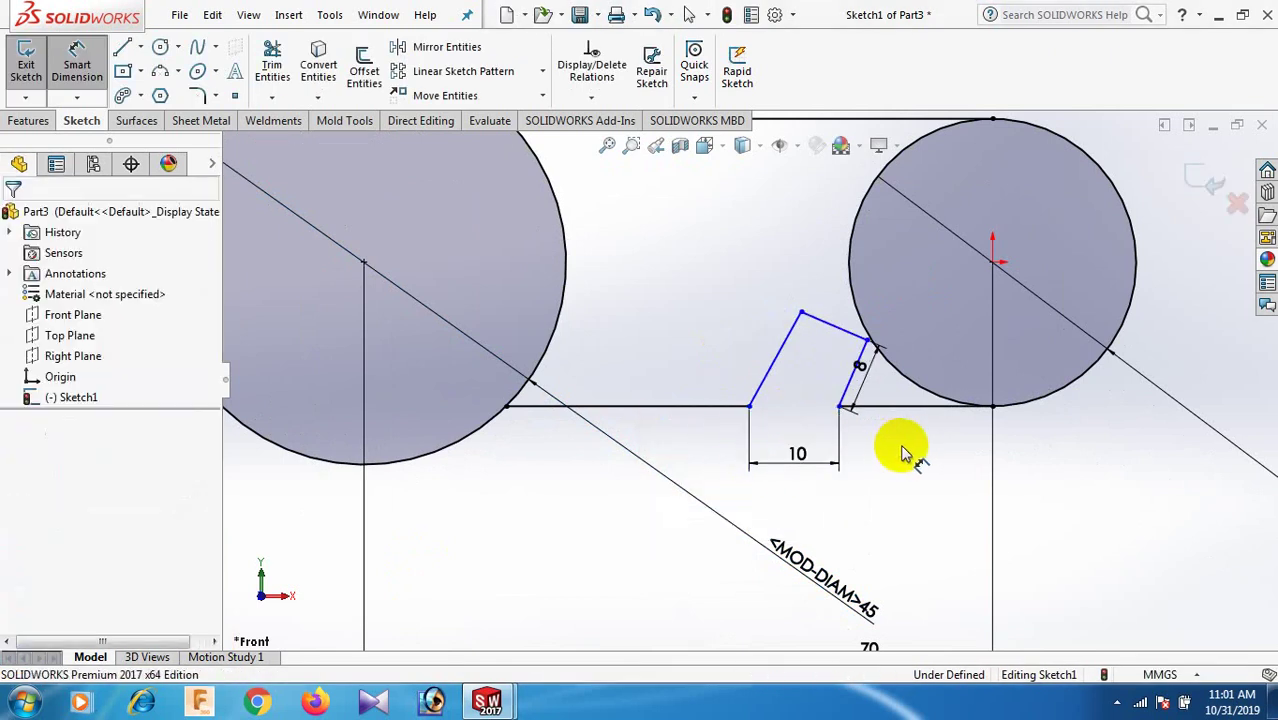
{"action": "right_click", "coordinate": [903, 450]}
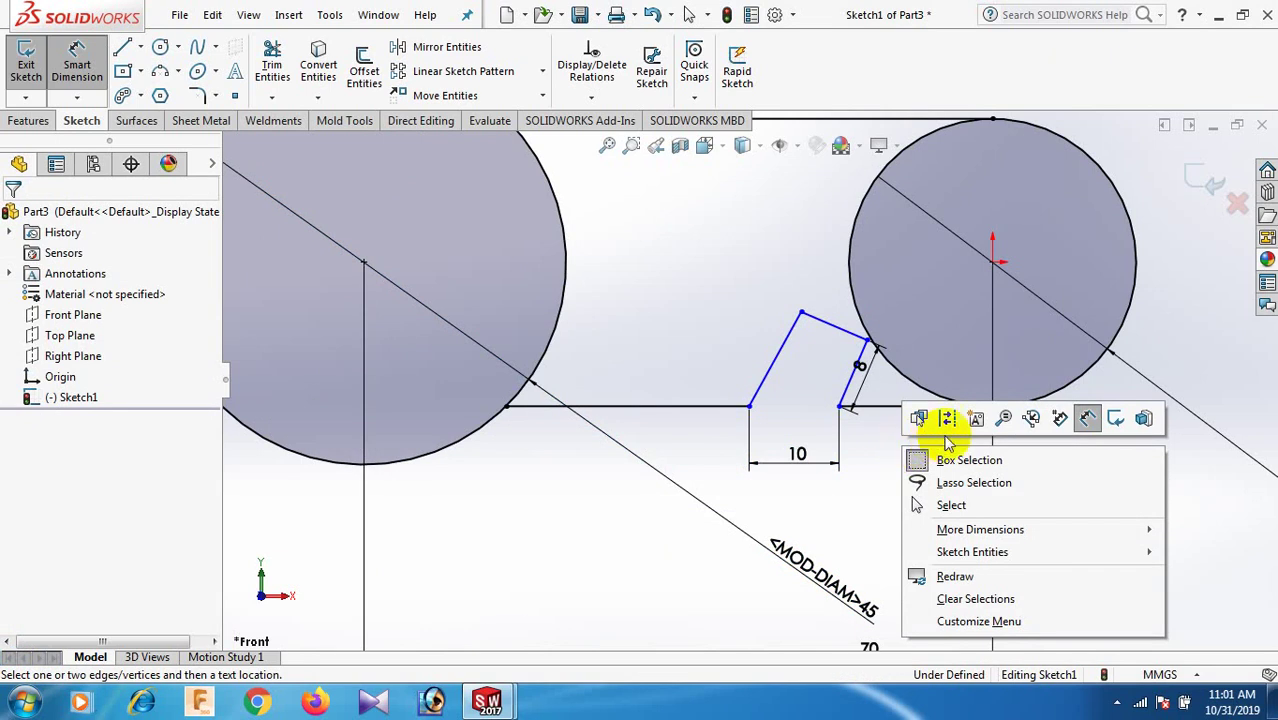
{"action": "left_click", "coordinate": [951, 505]}
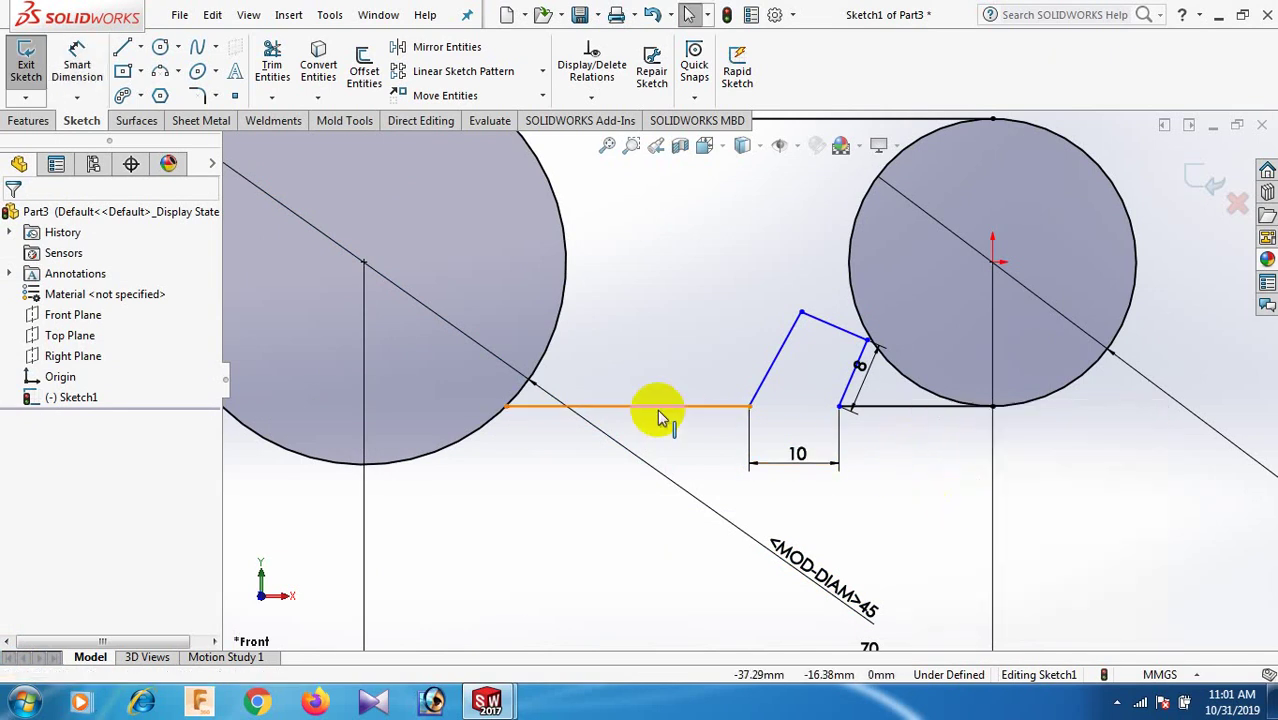
- Add an Equal relation between the two lower horizontal line segments on either side of the notch
{"action": "left_click", "coordinate": [1117, 703]}
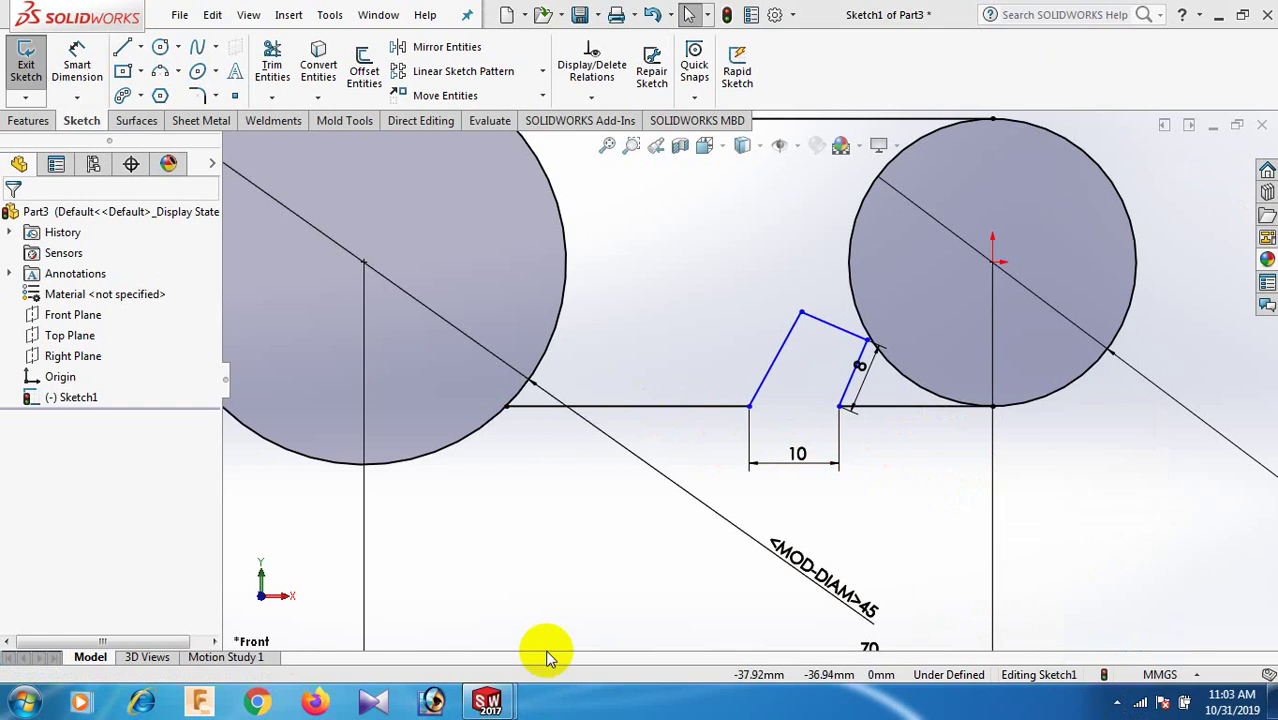
{"action": "left_click", "coordinate": [901, 407]}
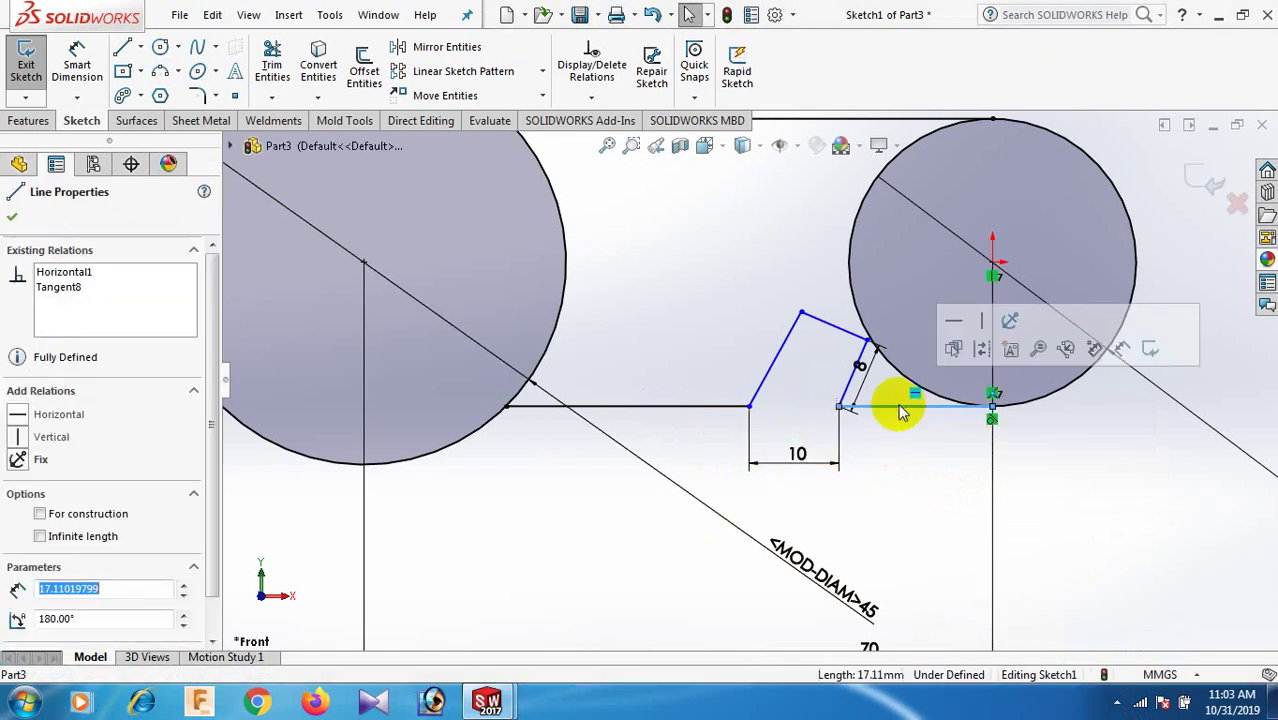
{"action": "left_click", "coordinate": [690, 407], "text": "ctrl"}
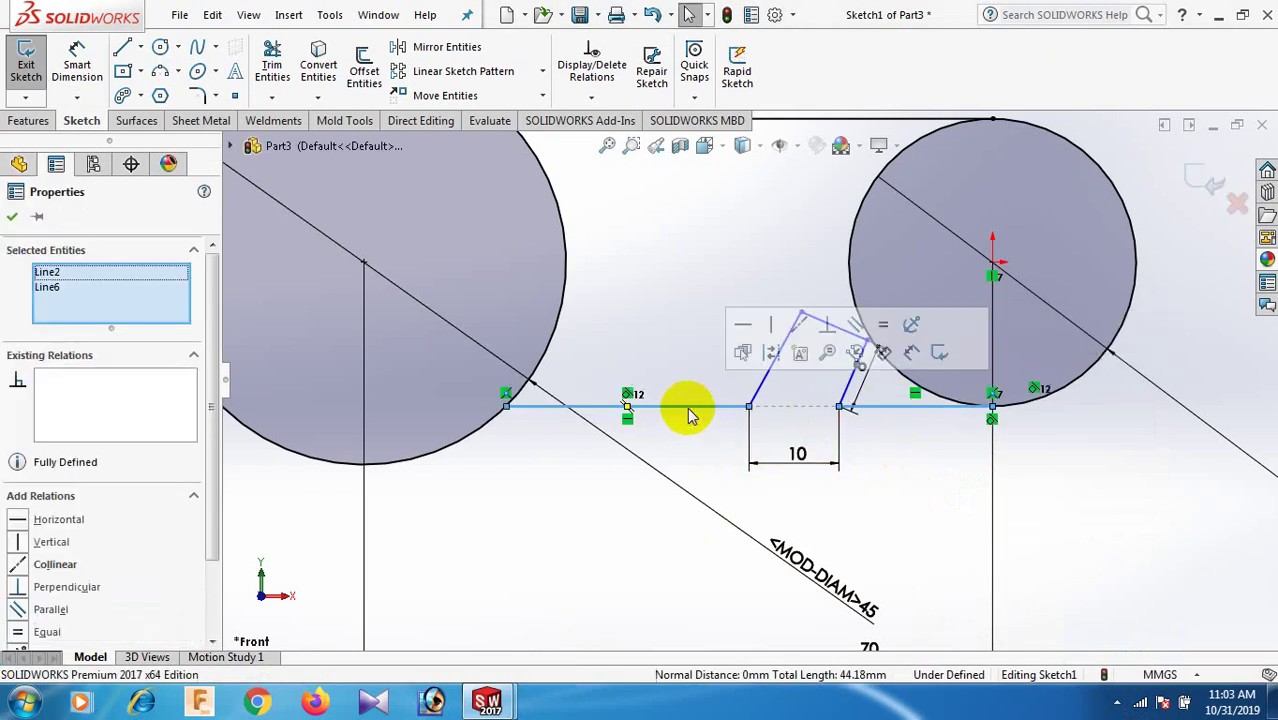
{"action": "left_click", "coordinate": [24, 634]}
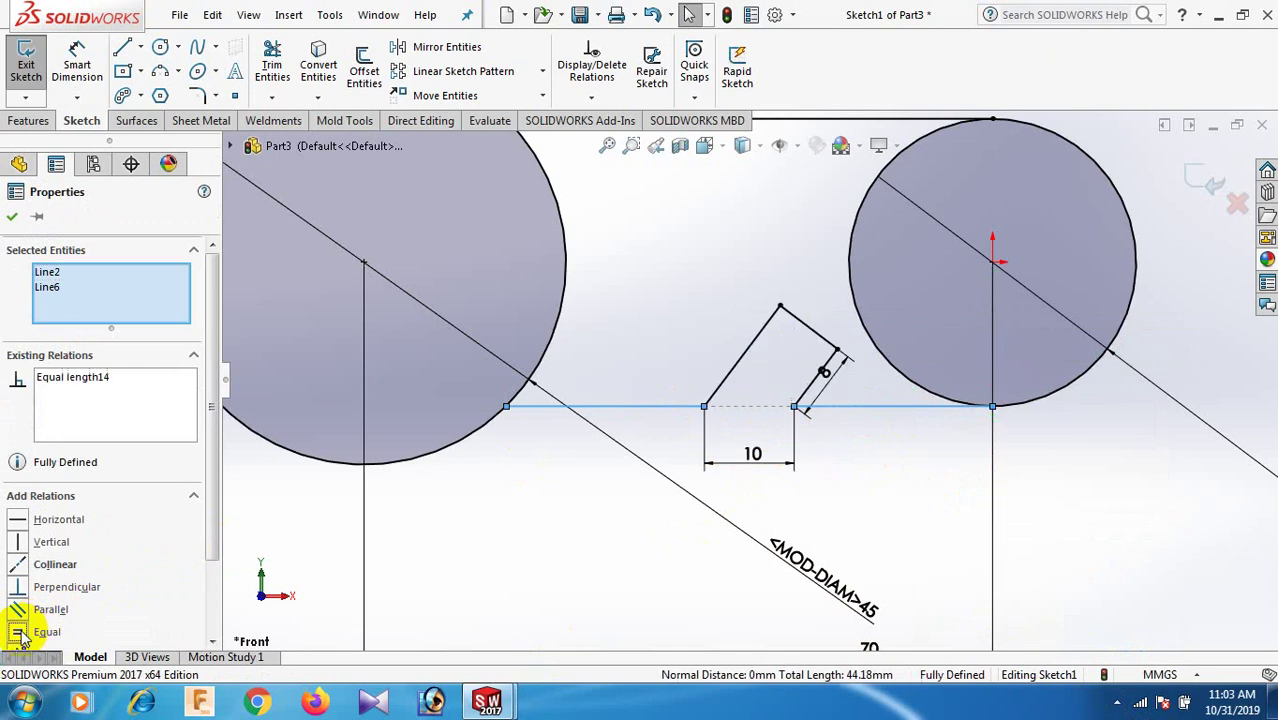
{"action": "left_click", "coordinate": [828, 484]}
- Draw a vertical line from the centre of the 45 mm circle to its top and convert it to construction geometry
{"action": "scroll", "coordinate": [828, 484], "scroll_direction": "up", "scroll_amount": 4}
{"action": "scroll", "coordinate": [762, 438], "scroll_direction": "down", "scroll_amount": 2}
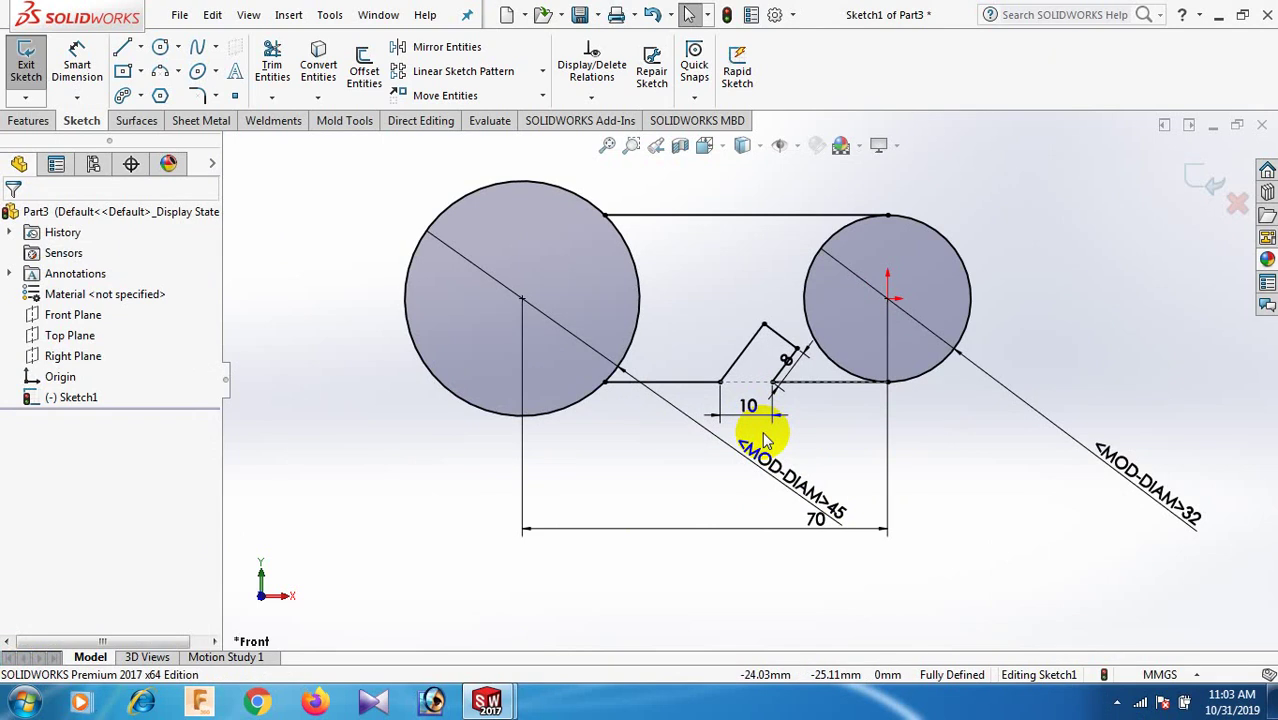
{"action": "scroll", "coordinate": [687, 425], "scroll_direction": "down", "scroll_amount": 1}
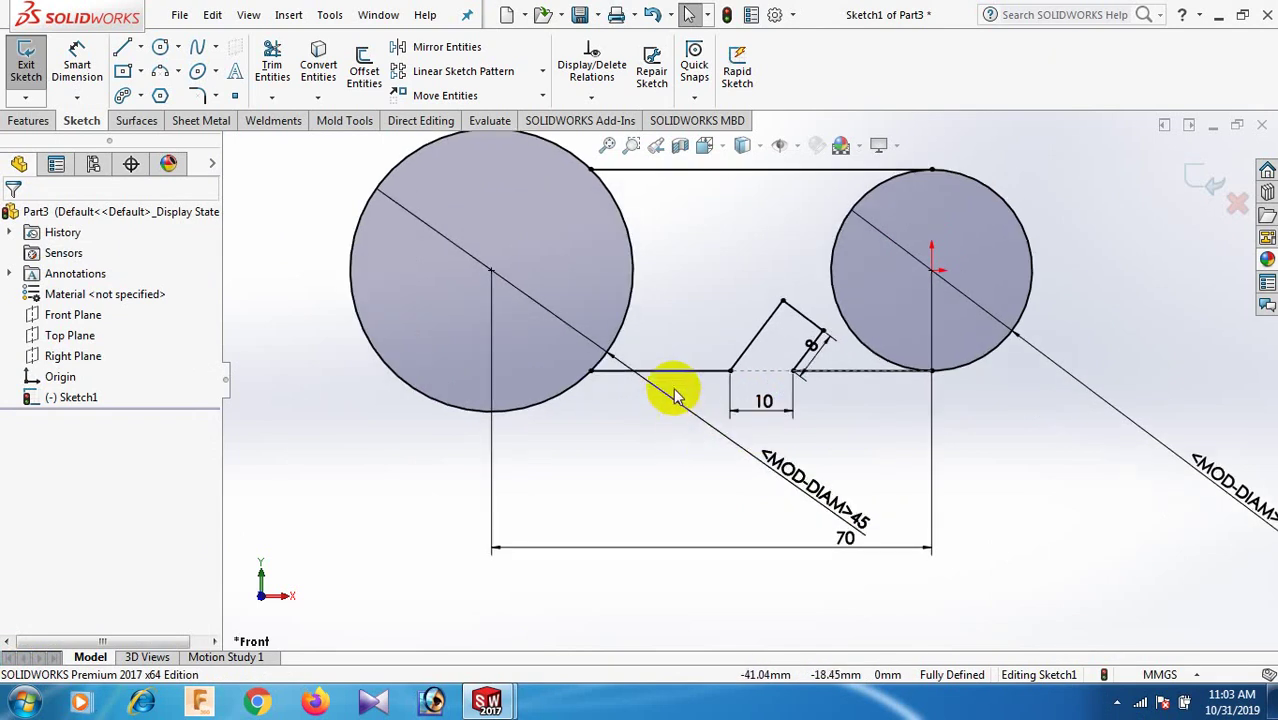
{"action": "key", "text": "l"}
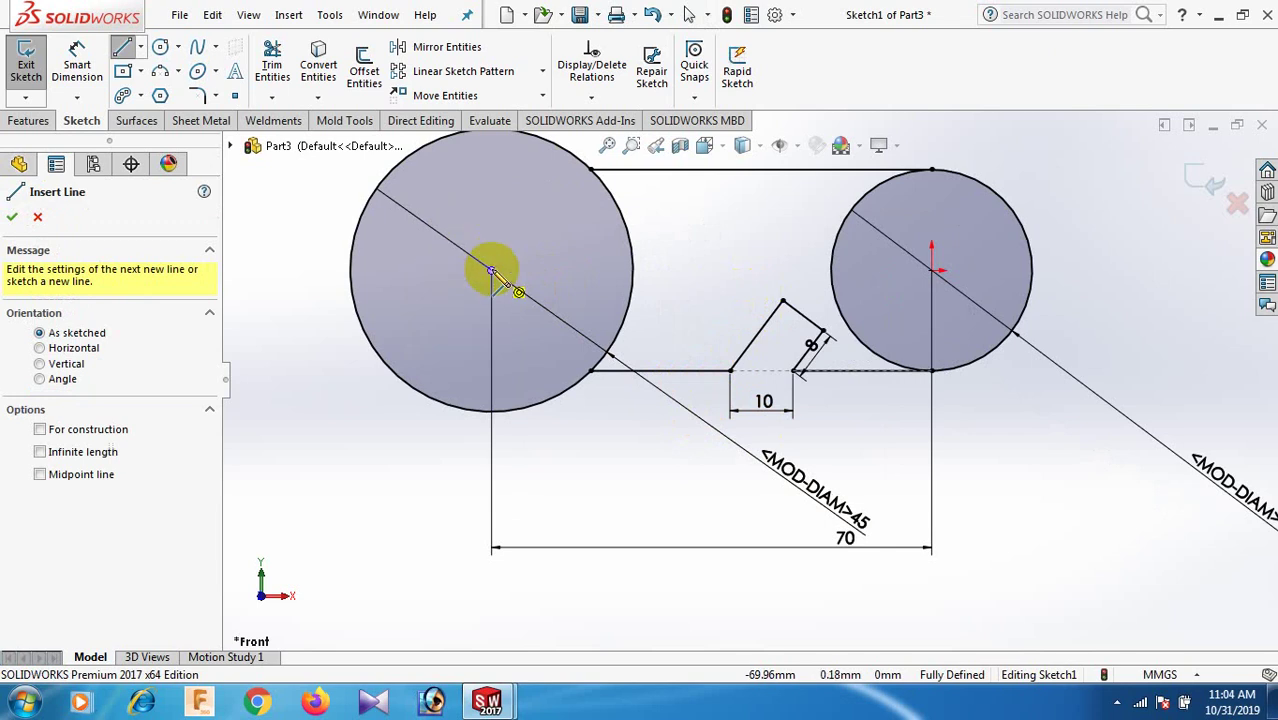
{"action": "left_click", "coordinate": [491, 271]}
{"action": "scroll", "coordinate": [497, 235], "scroll_direction": "up", "scroll_amount": 3}
{"action": "scroll", "coordinate": [503, 237], "scroll_direction": "down", "scroll_amount": 3}
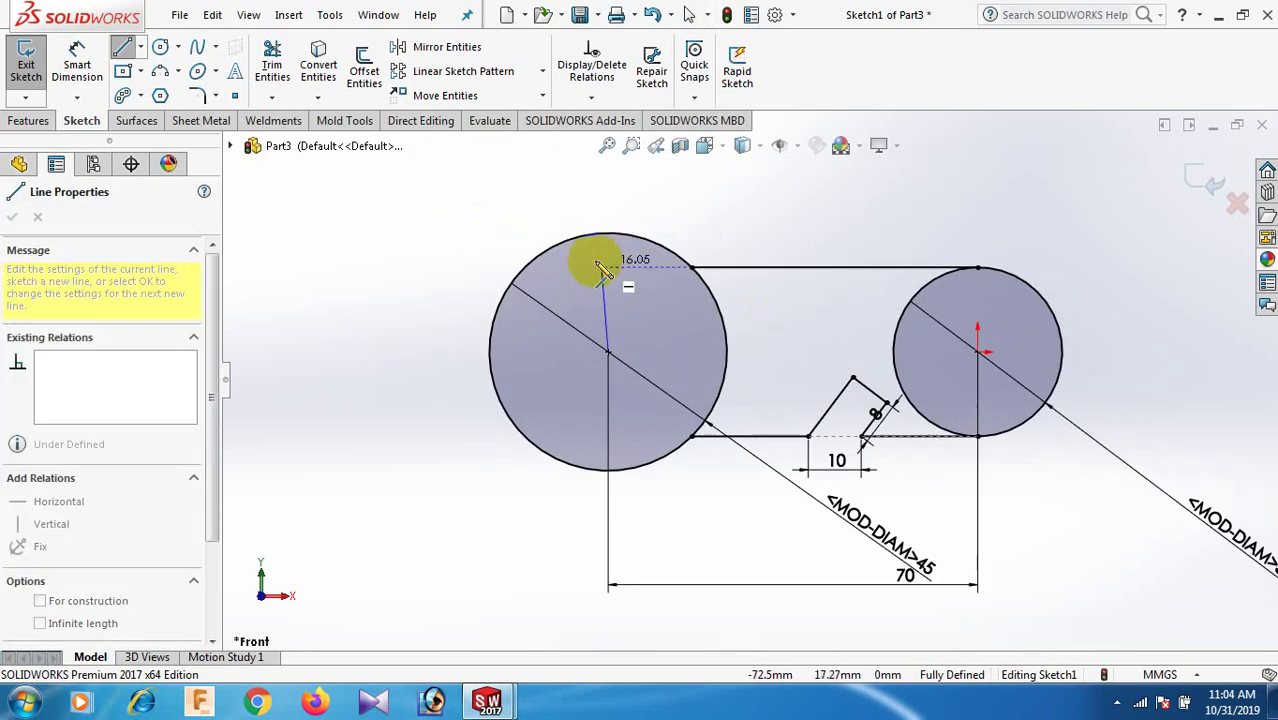
{"action": "left_click", "coordinate": [609, 234]}
{"action": "right_click", "coordinate": [613, 240]}
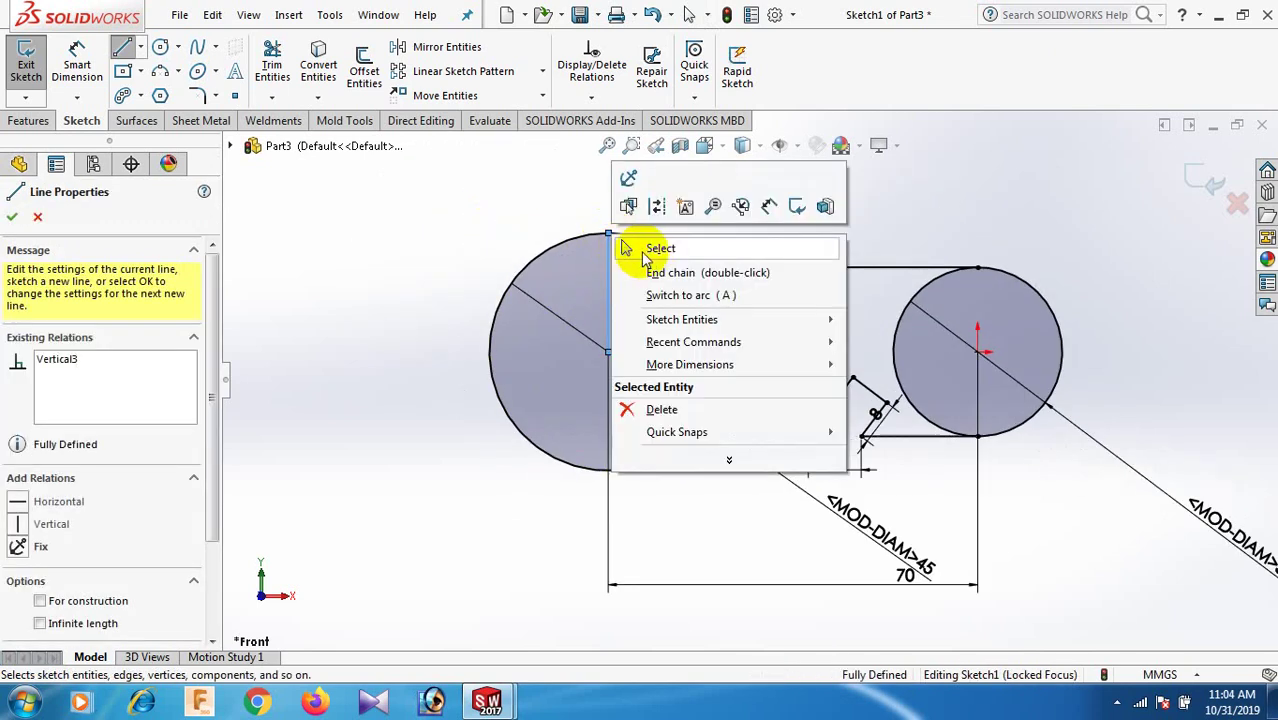
{"action": "left_click", "coordinate": [650, 249]}
{"action": "left_click", "coordinate": [608, 277]}
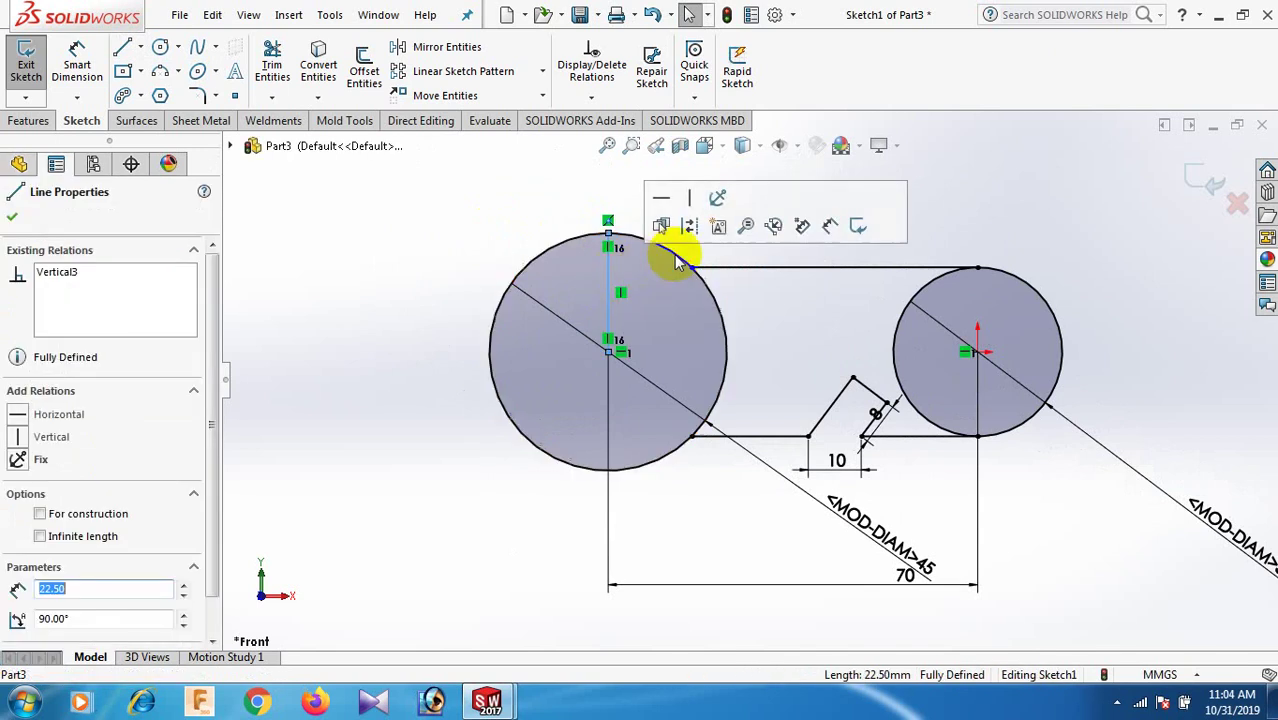
{"action": "left_click", "coordinate": [692, 229]}
- Sketch a slanted centerpoint straight slot about 6.7 mm wide, centred on the 45 mm circle's centre and sloping down toward the notch
{"action": "scroll", "coordinate": [707, 270], "scroll_direction": "down", "scroll_amount": 1}
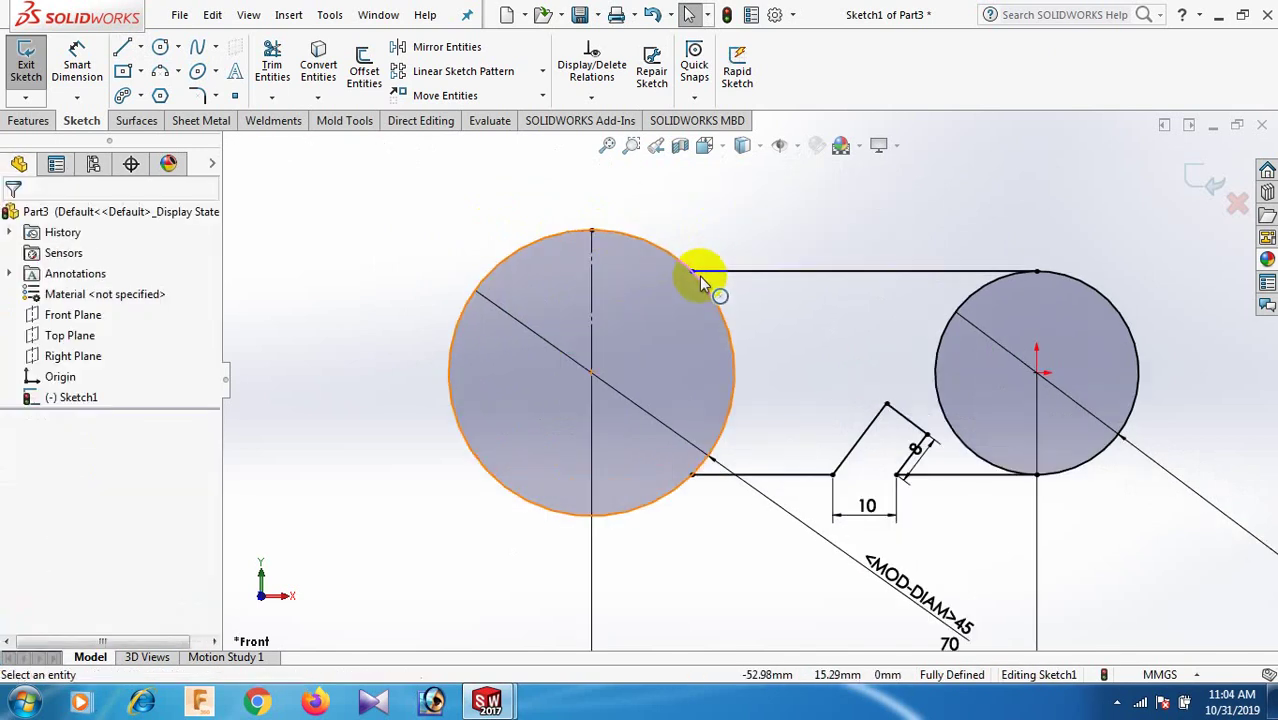
{"action": "left_click", "coordinate": [140, 95]}
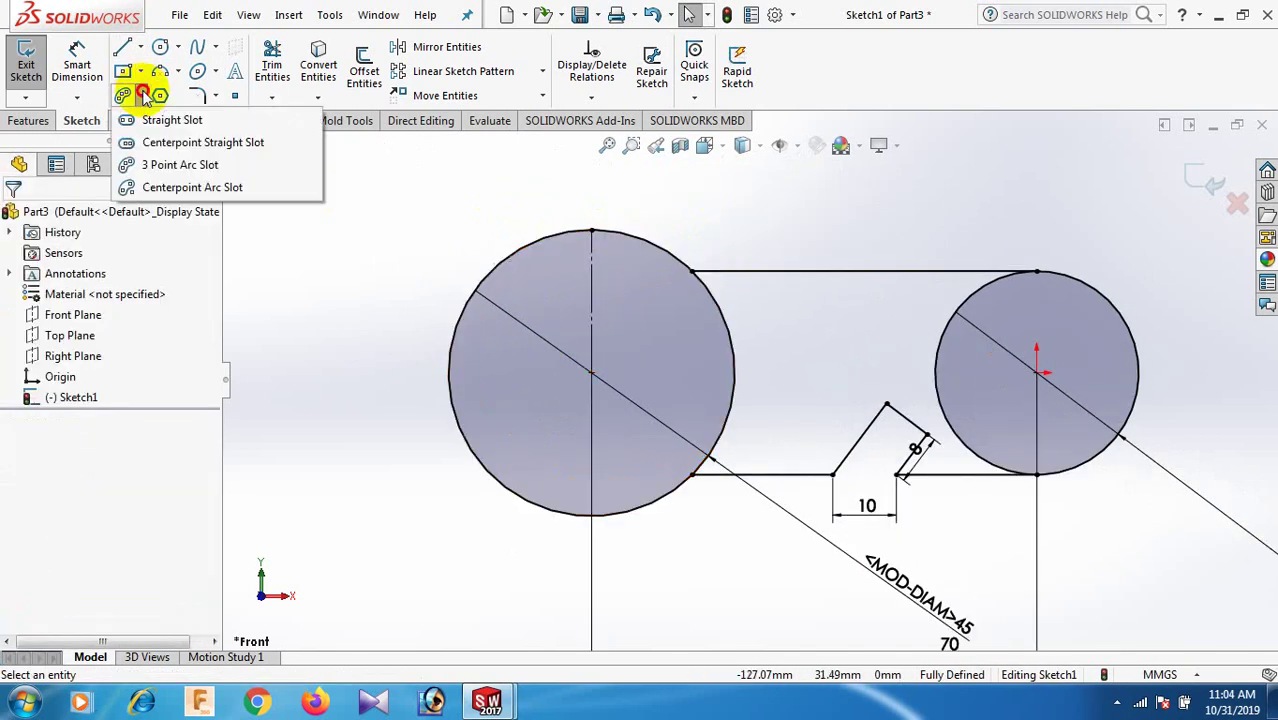
{"action": "left_click", "coordinate": [137, 146]}
{"action": "scroll", "coordinate": [585, 371], "scroll_direction": "down", "scroll_amount": 2}
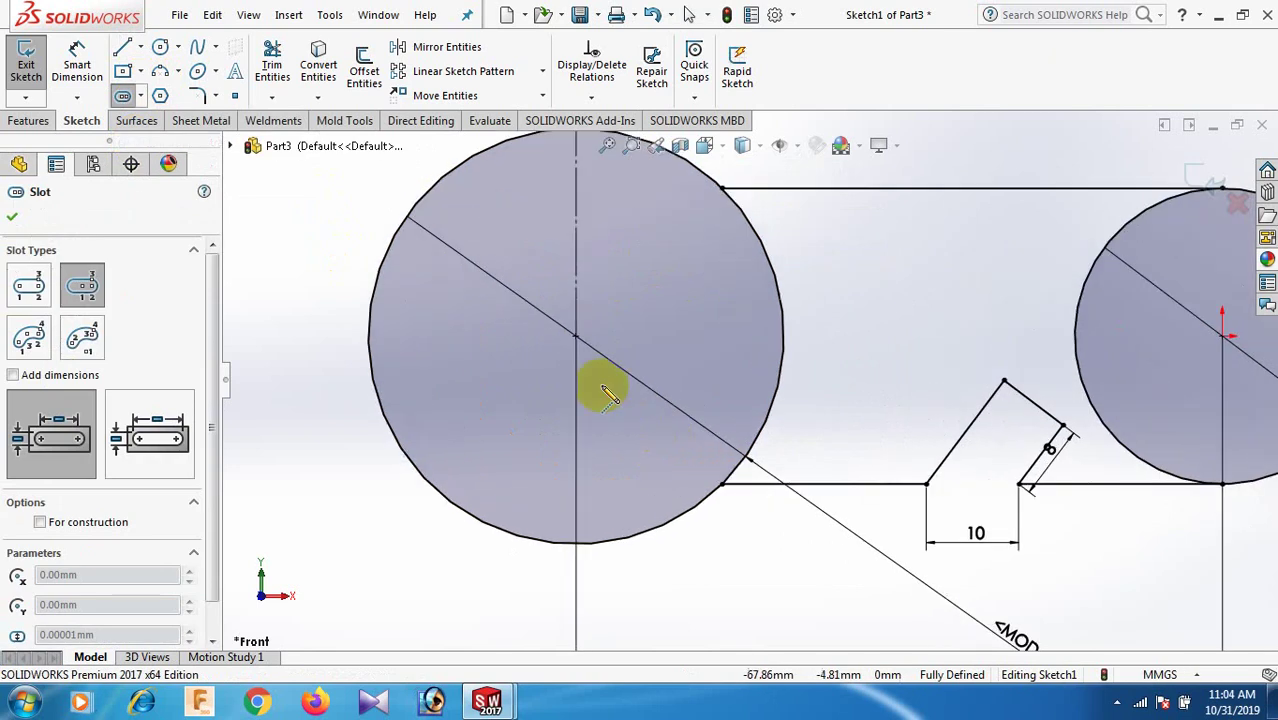
{"action": "left_click", "coordinate": [576, 335]}
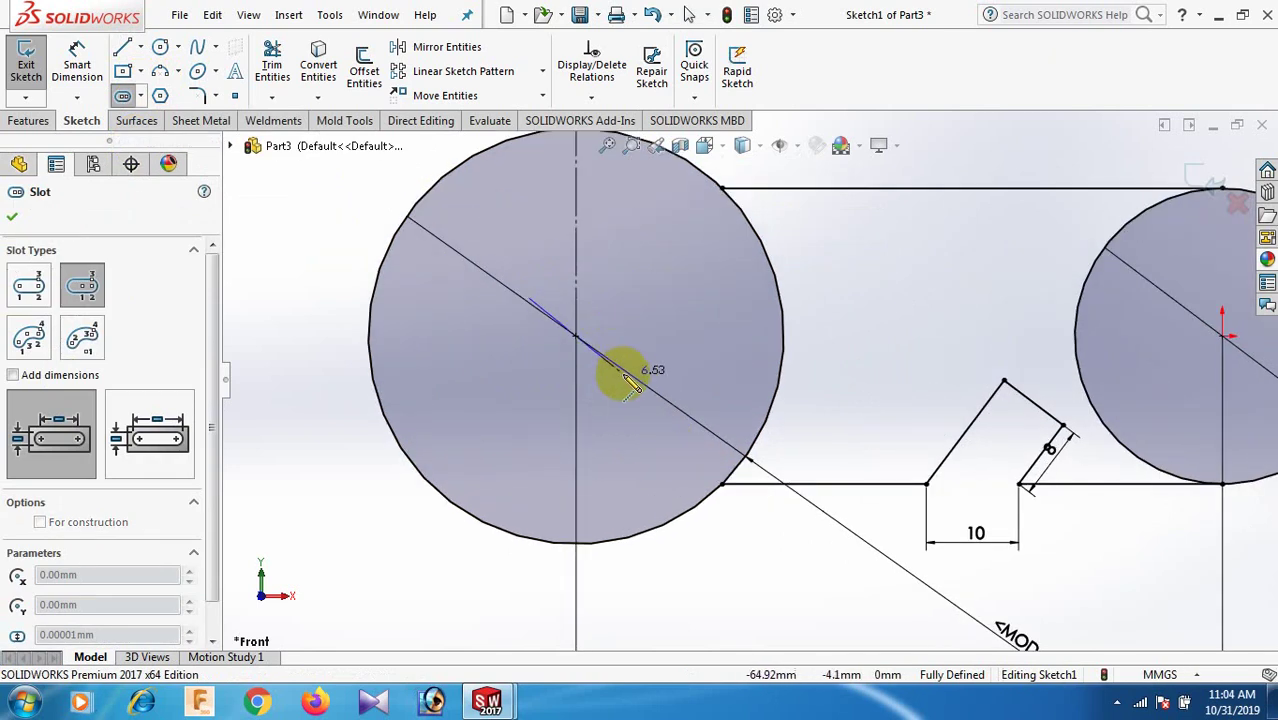
{"action": "left_click", "coordinate": [621, 382]}
{"action": "left_click", "coordinate": [608, 392]}
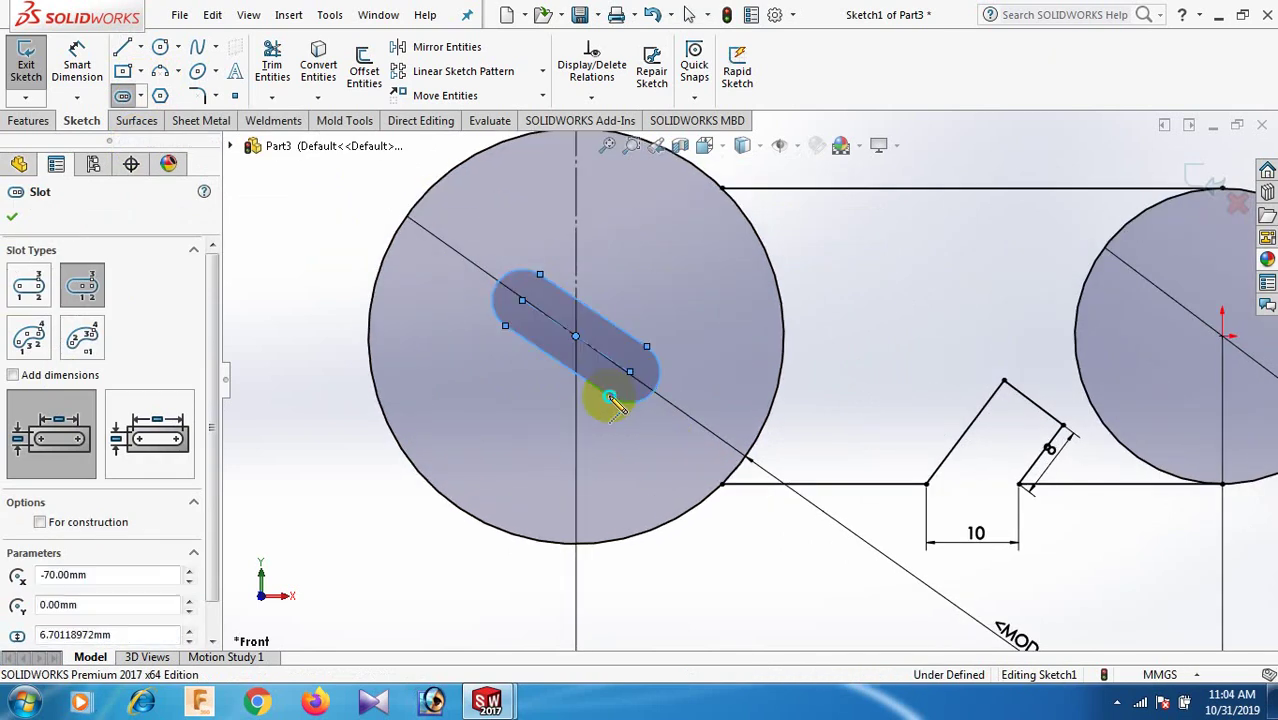
{"action": "right_click", "coordinate": [608, 396]}
{"action": "left_click", "coordinate": [648, 406]}
- Dimension the angle between the slot's upper straight edge and the vertical construction line as 60°
{"action": "right_click_drag", "start_coordinate": [856, 397], "coordinate": [845, 265]}
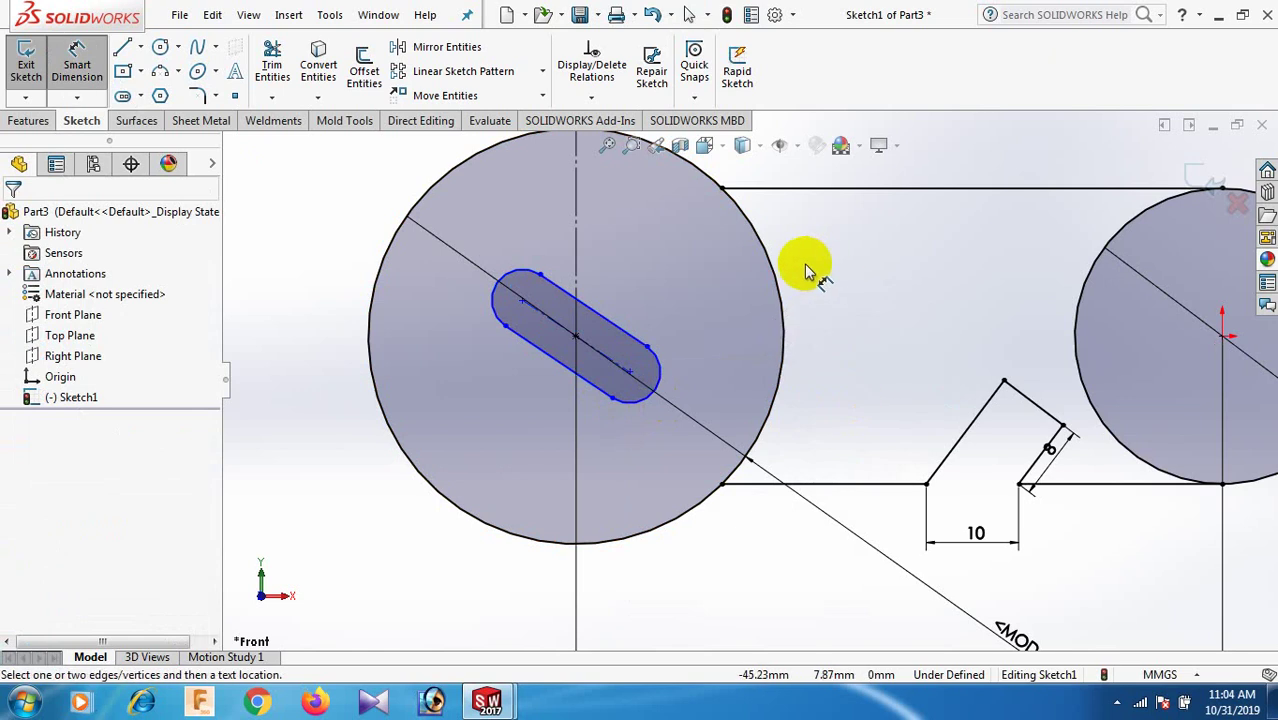
{"action": "left_click", "coordinate": [552, 287]}
{"action": "left_click", "coordinate": [576, 232]}
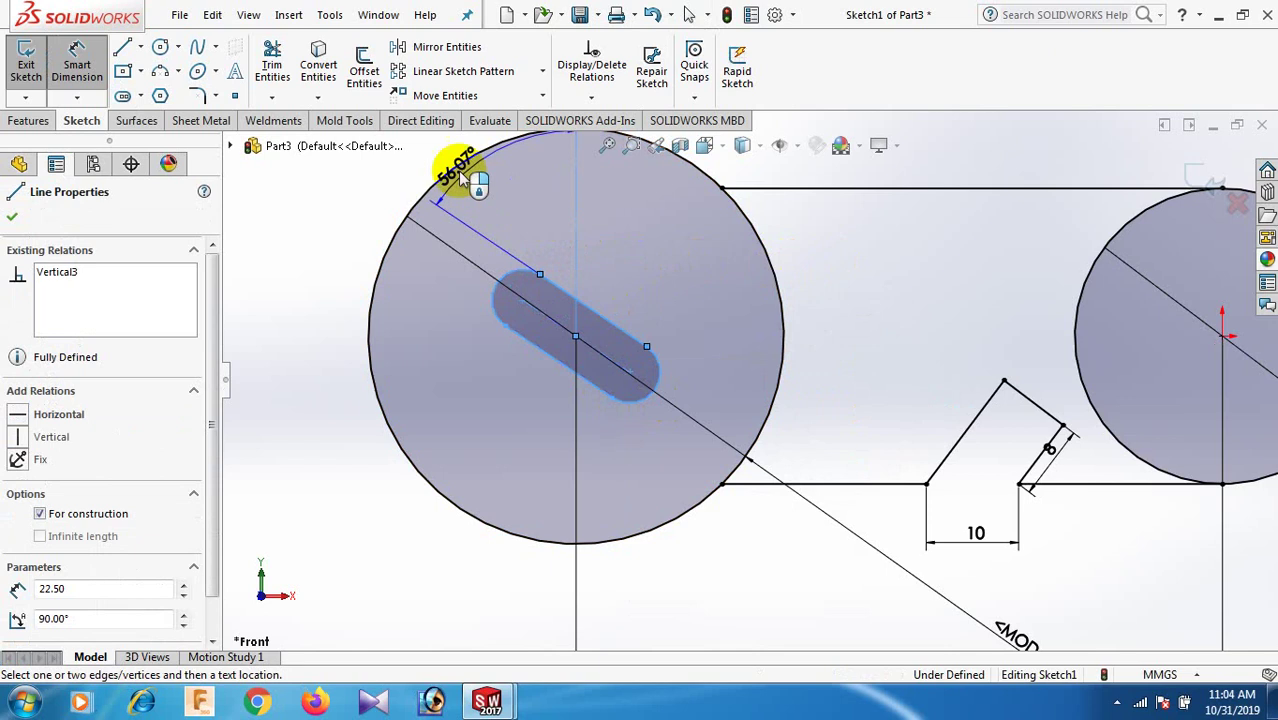
{"action": "left_click", "coordinate": [450, 170]}
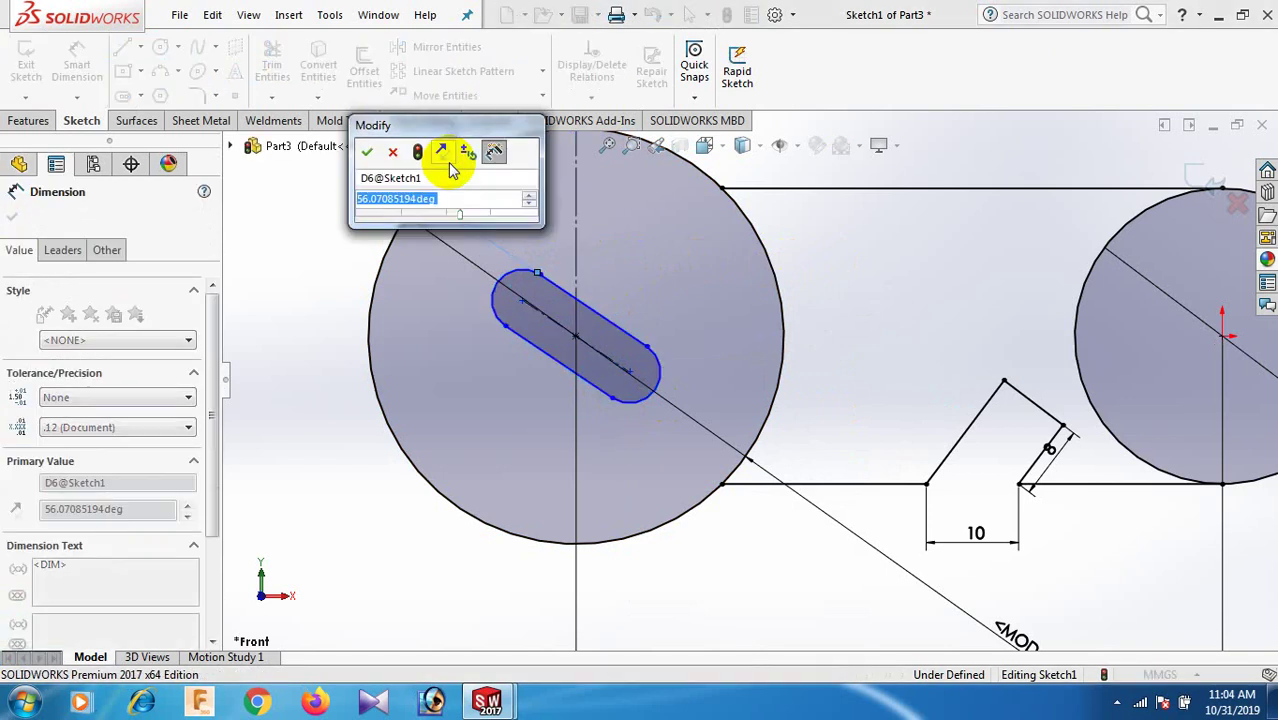
{"action": "type", "text": "6"}
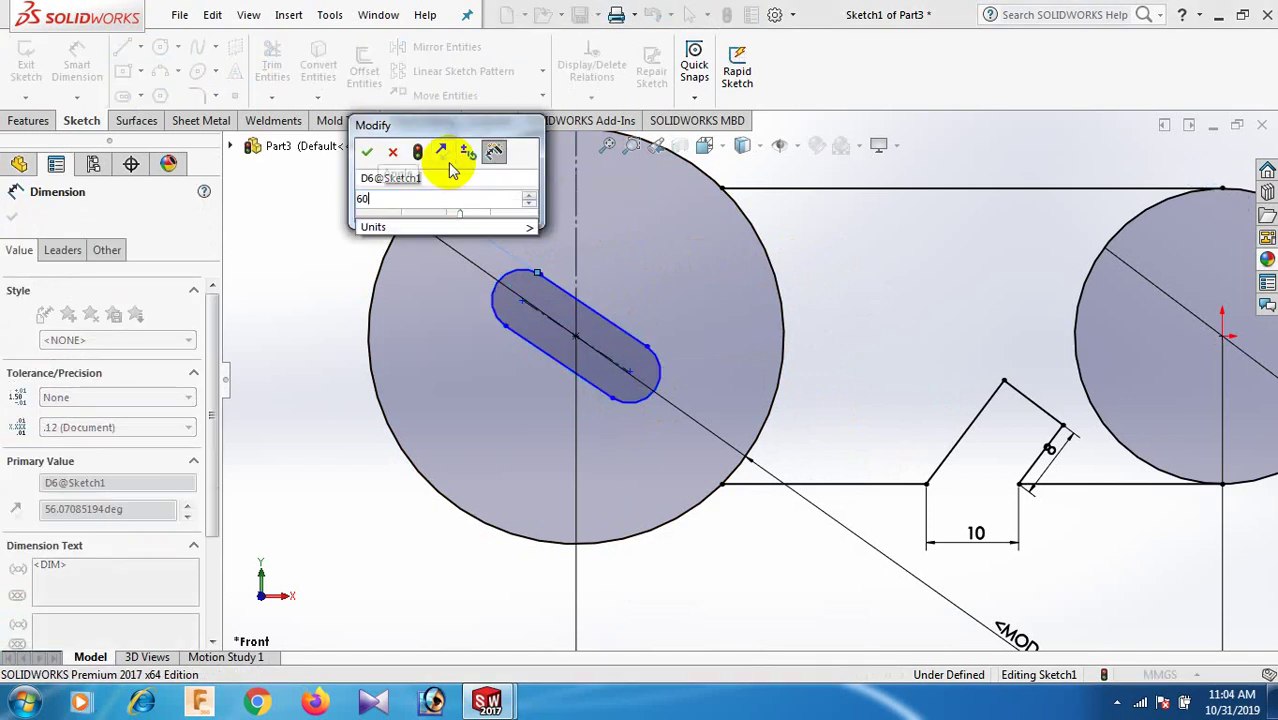
{"action": "type", "text": "0"}
{"action": "key", "text": "Return"}
{"action": "key", "text": "f"}
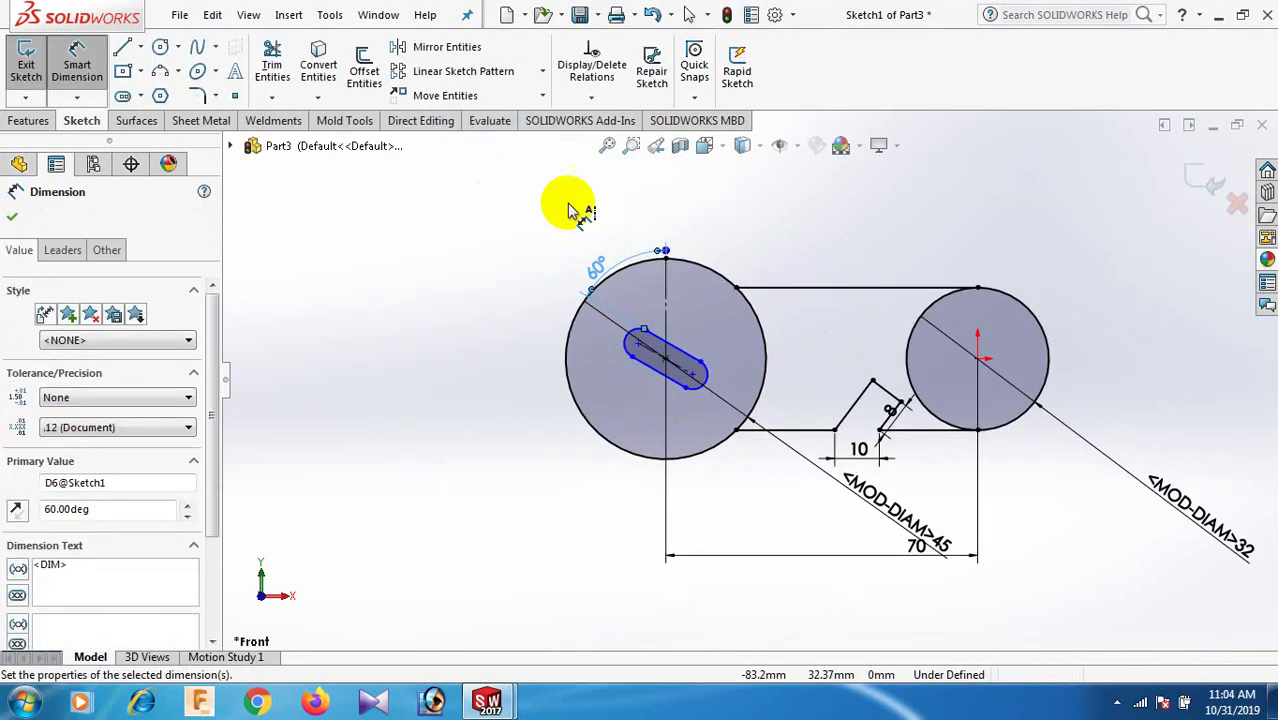
{"action": "key", "text": "Escape"}
- Dimension the angled slot's width as 6 mm
{"action": "scroll", "coordinate": [770, 352], "scroll_direction": "down", "scroll_amount": 3}
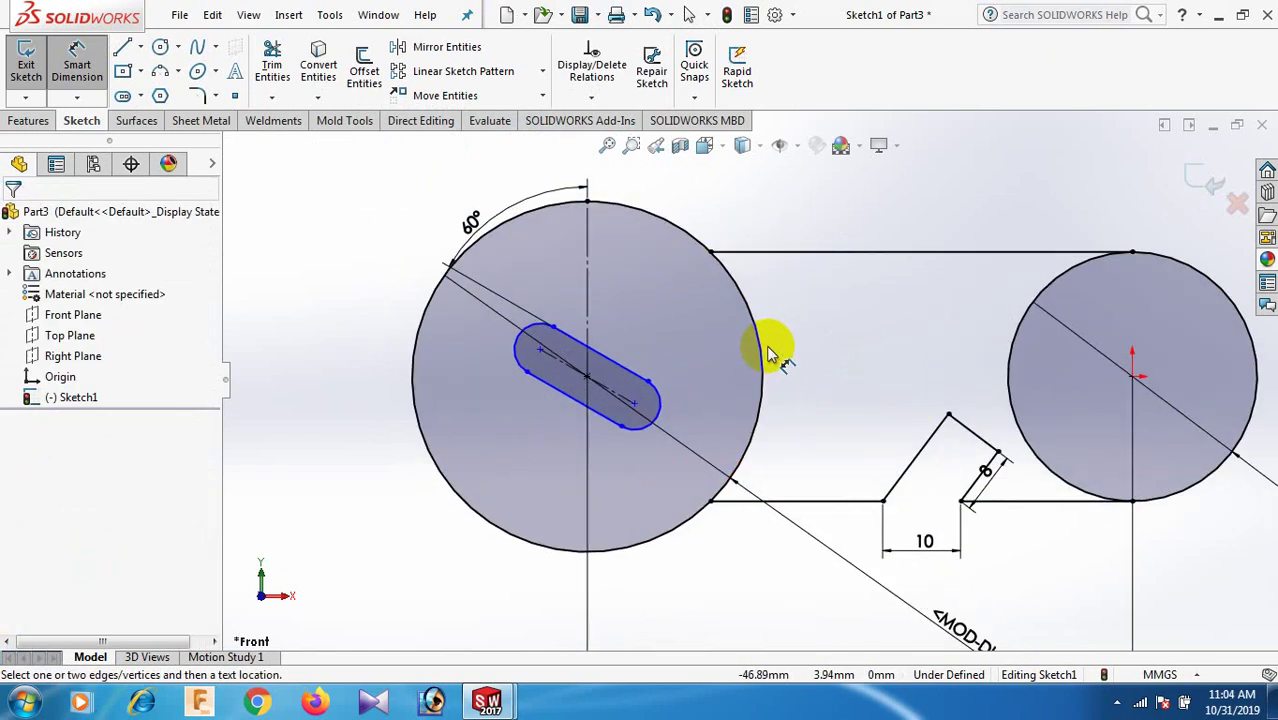
{"action": "left_click", "coordinate": [610, 418]}
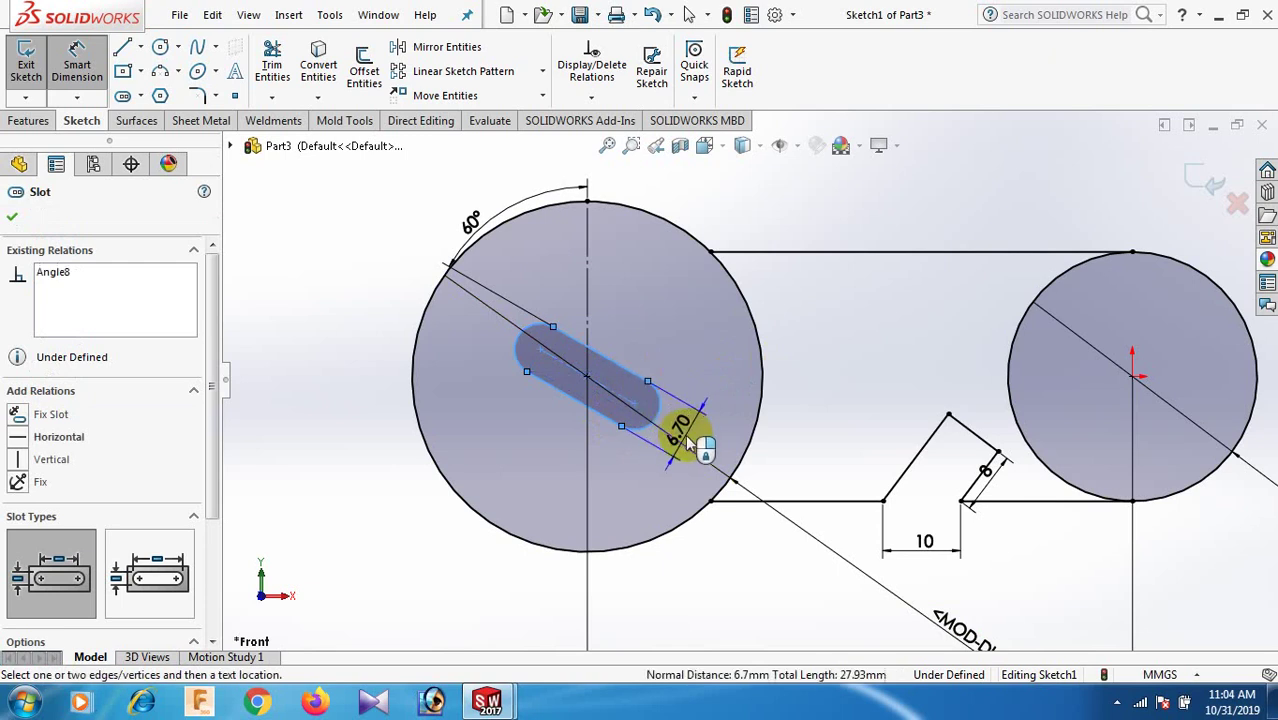
{"action": "left_click", "coordinate": [686, 435]}
{"action": "type", "text": "6"}
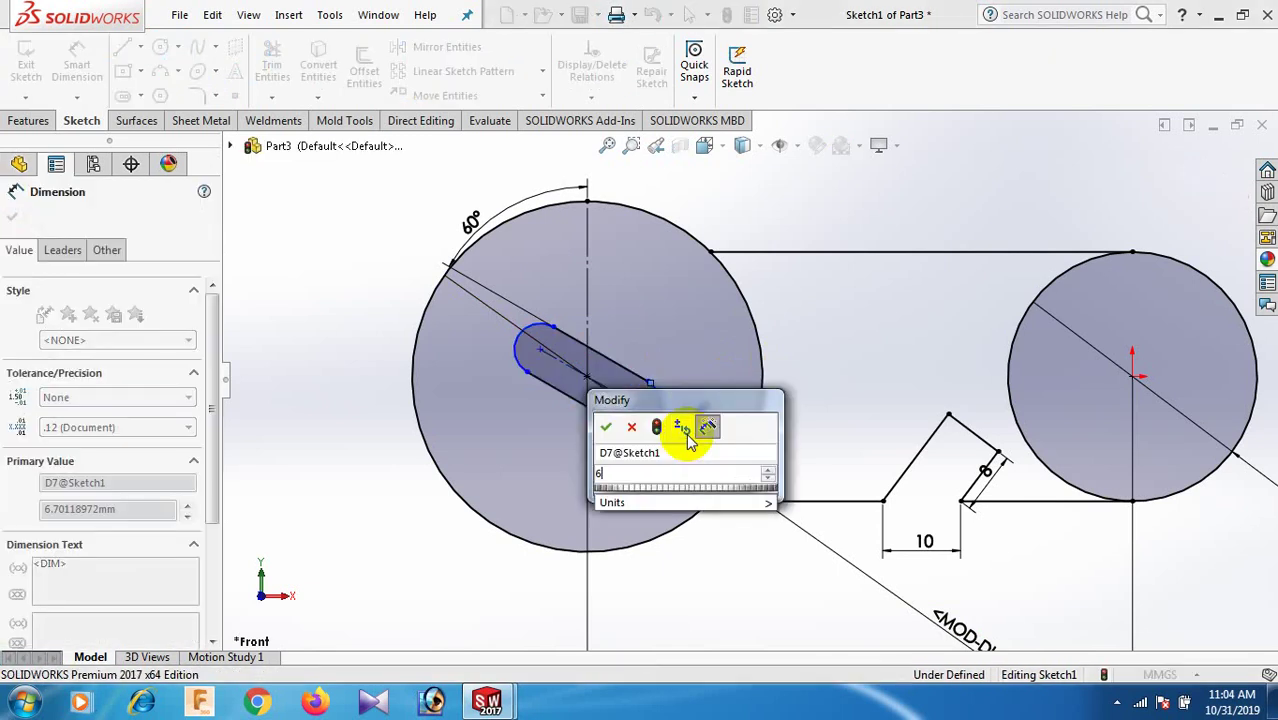
{"action": "key", "text": "Return"}
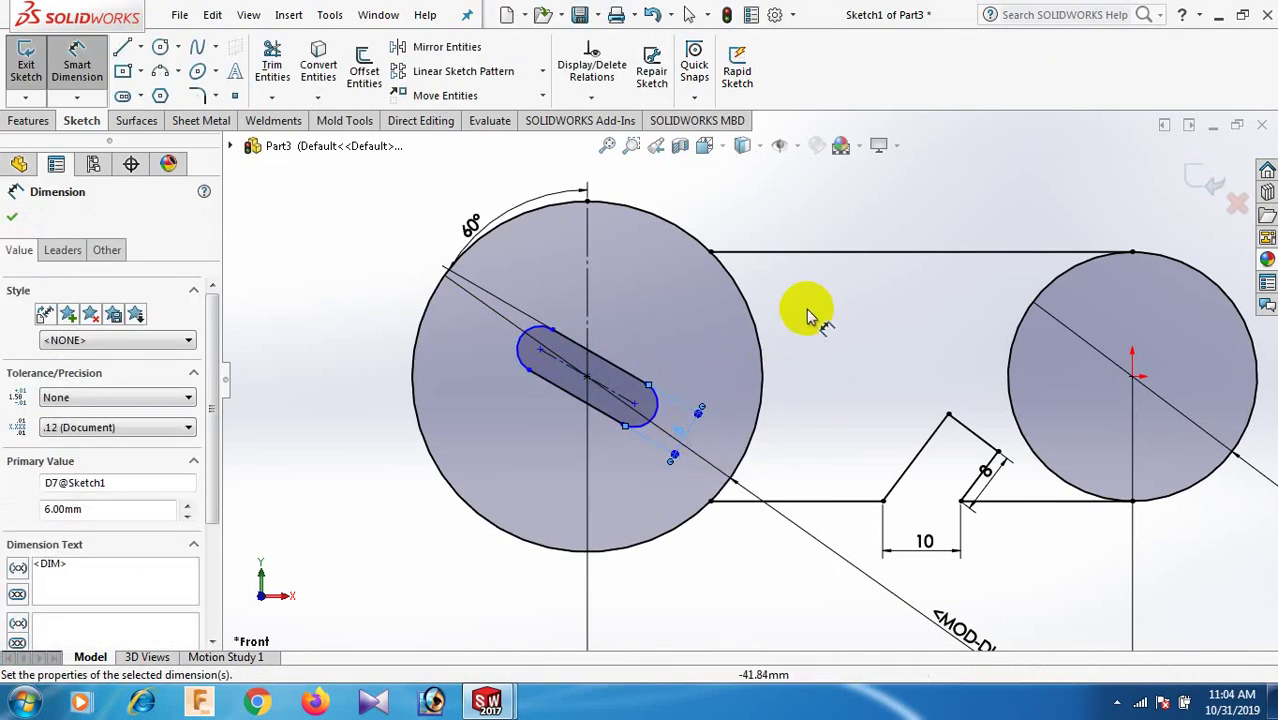
{"action": "left_click", "coordinate": [822, 318]}
- Dimension the angled slot's lower straight edge as 16 mm long and leave the dimension command
{"action": "left_click", "coordinate": [562, 390]}
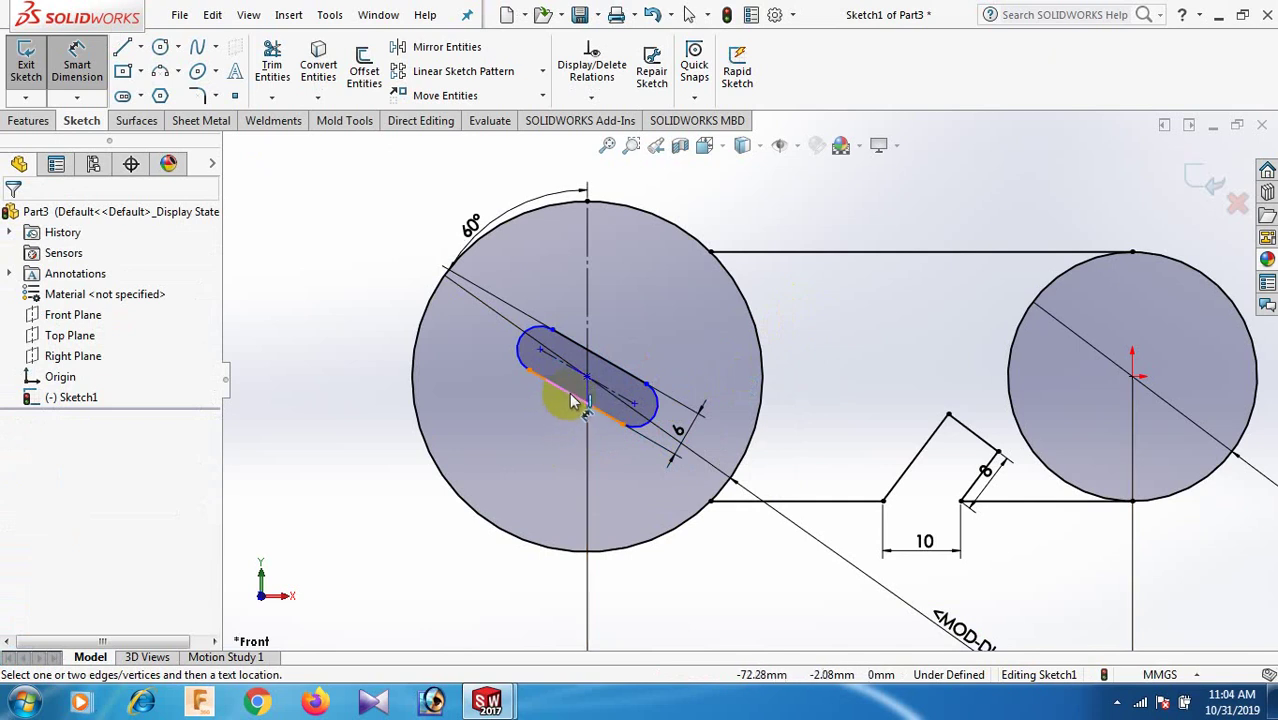
{"action": "left_click", "coordinate": [562, 421]}
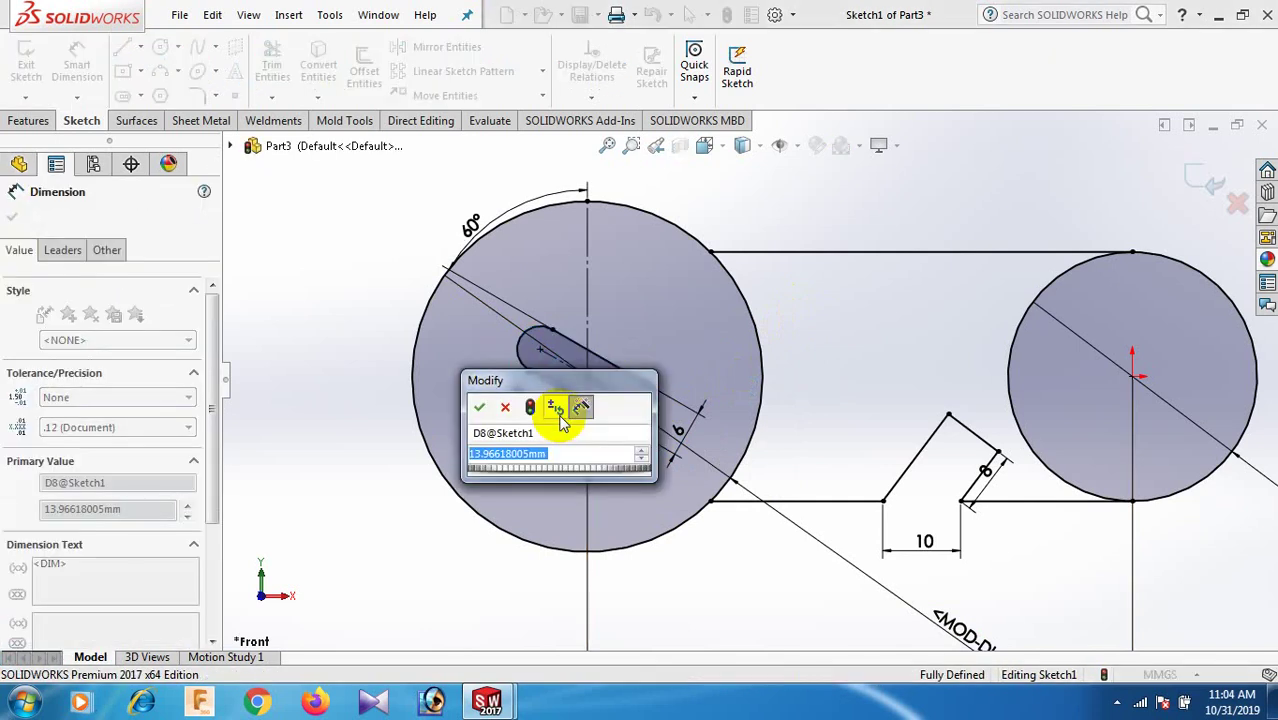
{"action": "type", "text": "16"}
{"action": "key", "text": "Return"}
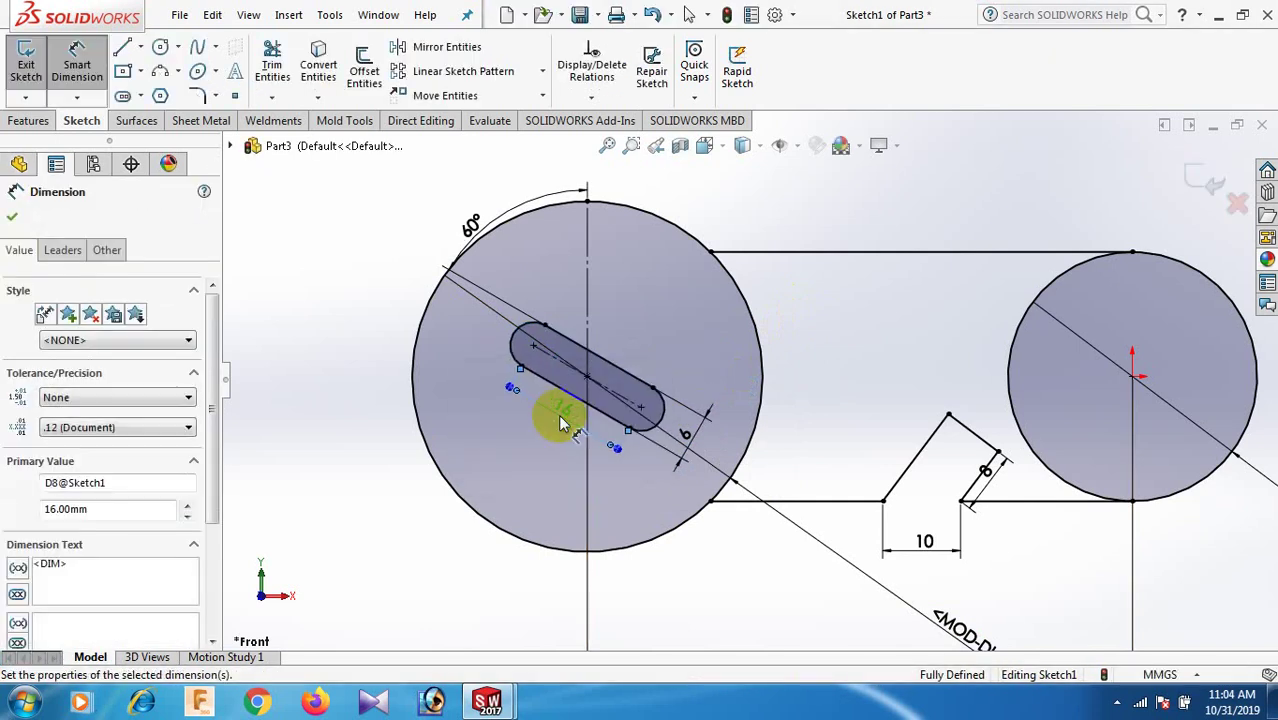
{"action": "left_click", "coordinate": [880, 395]}
{"action": "scroll", "coordinate": [880, 393], "scroll_direction": "up", "scroll_amount": 5}
{"action": "scroll", "coordinate": [882, 385], "scroll_direction": "down", "scroll_amount": 3}
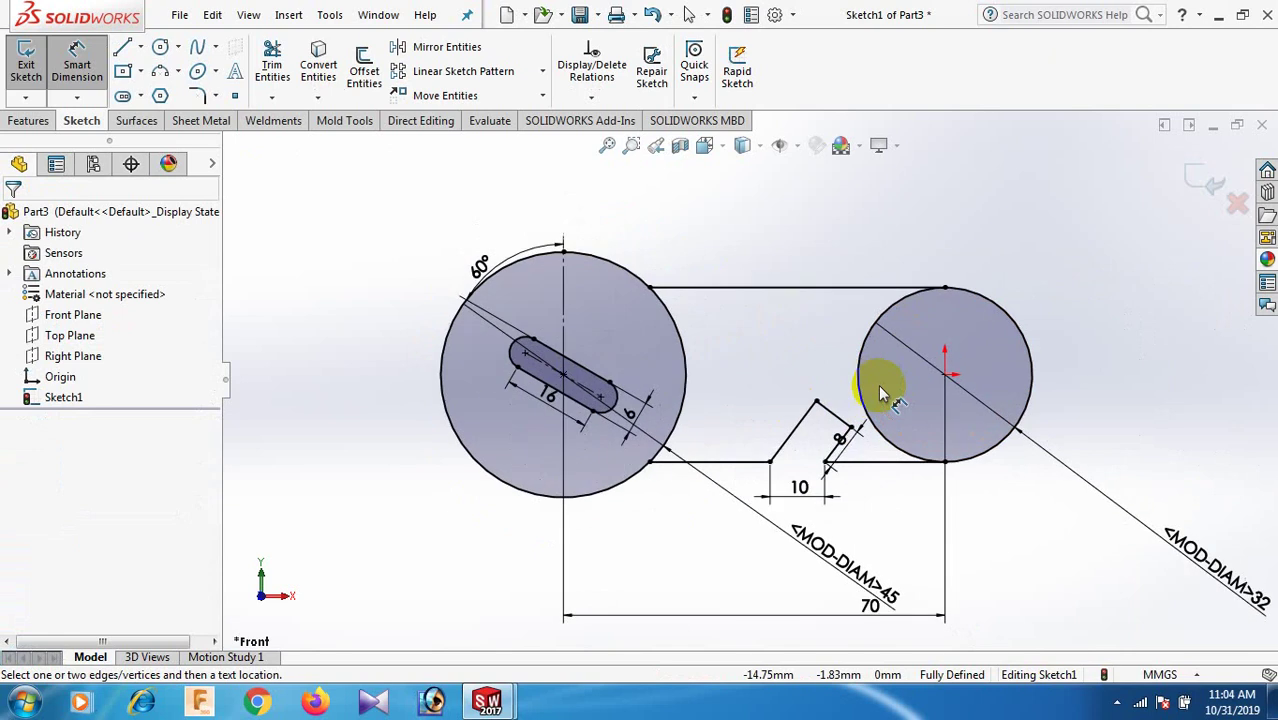
{"action": "scroll", "coordinate": [730, 386], "scroll_direction": "down", "scroll_amount": 1}
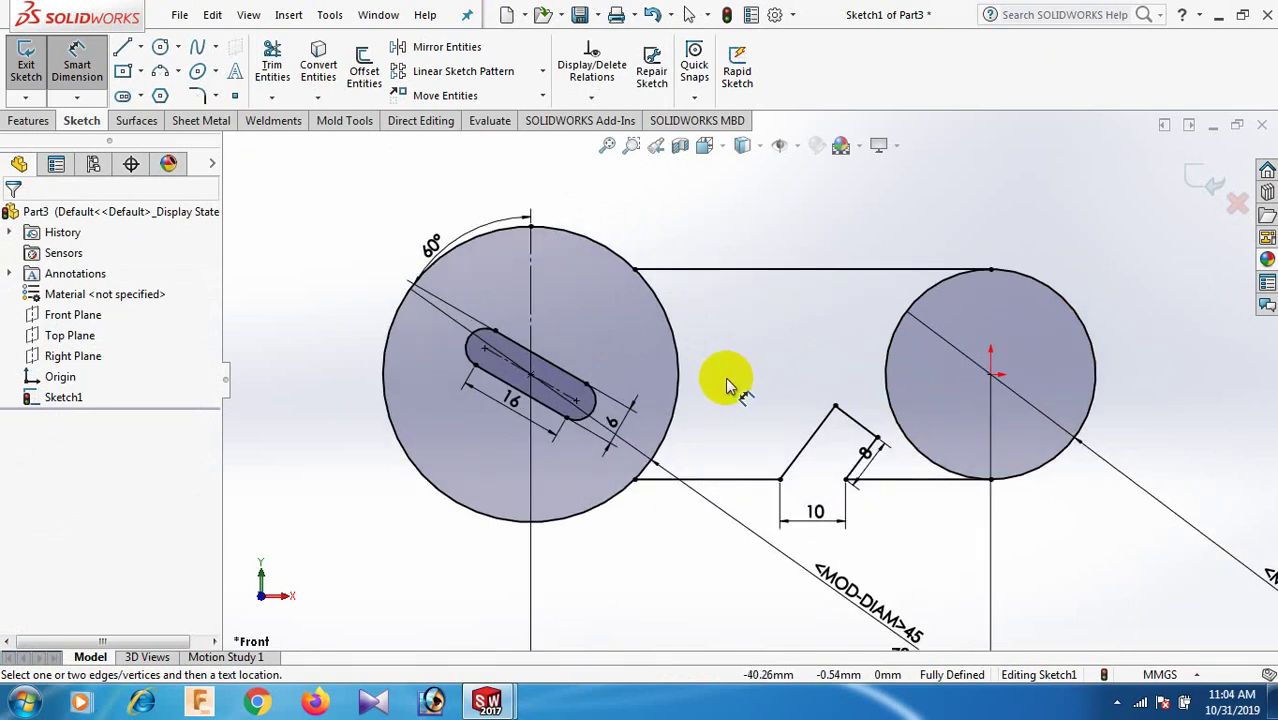
{"action": "right_click", "coordinate": [750, 220]}
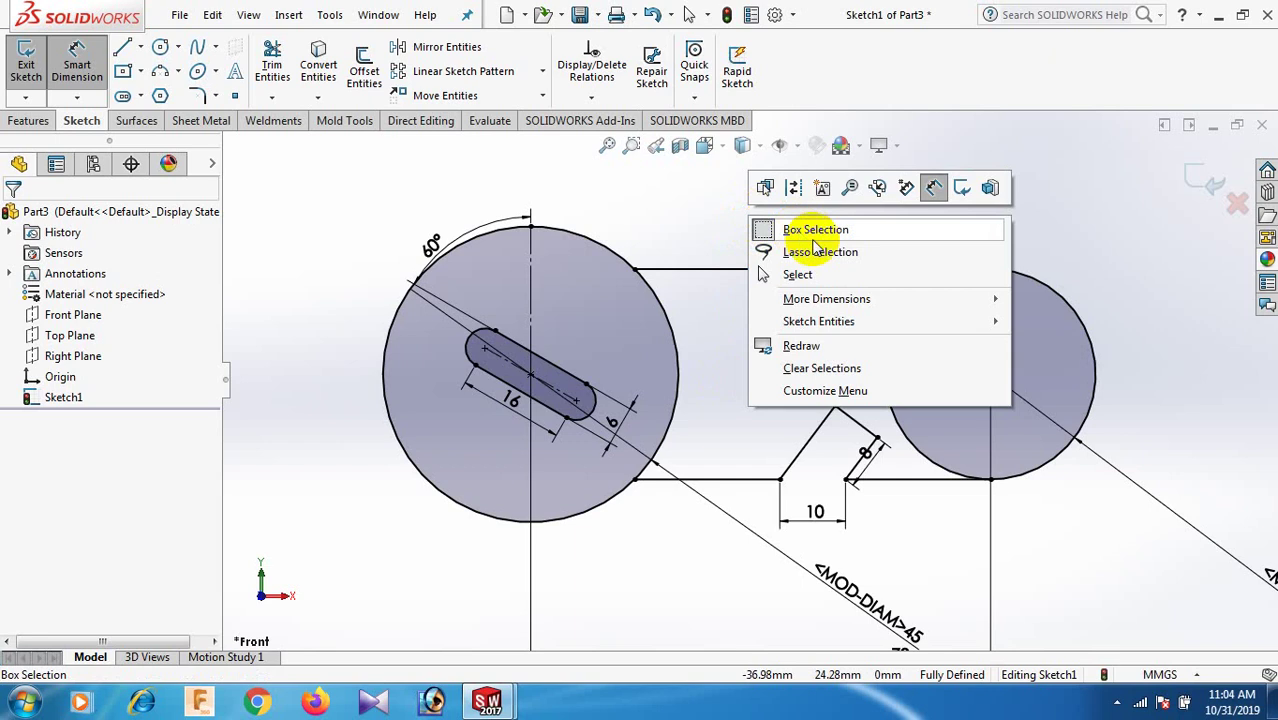
{"action": "left_click", "coordinate": [820, 273]}
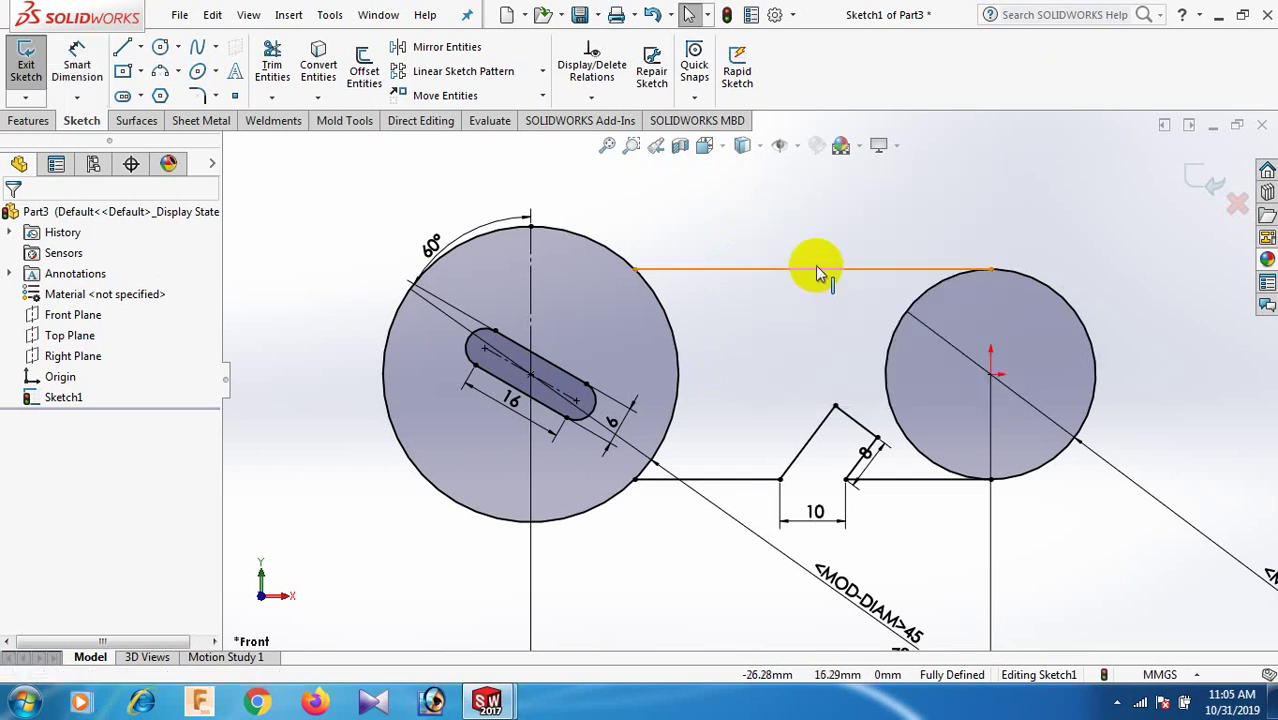
- Sketch a horizontal centerpoint straight slot about 5 mm wide between the 45 mm circle and the notch, above the lower line
{"action": "left_click", "coordinate": [145, 97]}
{"action": "left_click", "coordinate": [135, 137]}
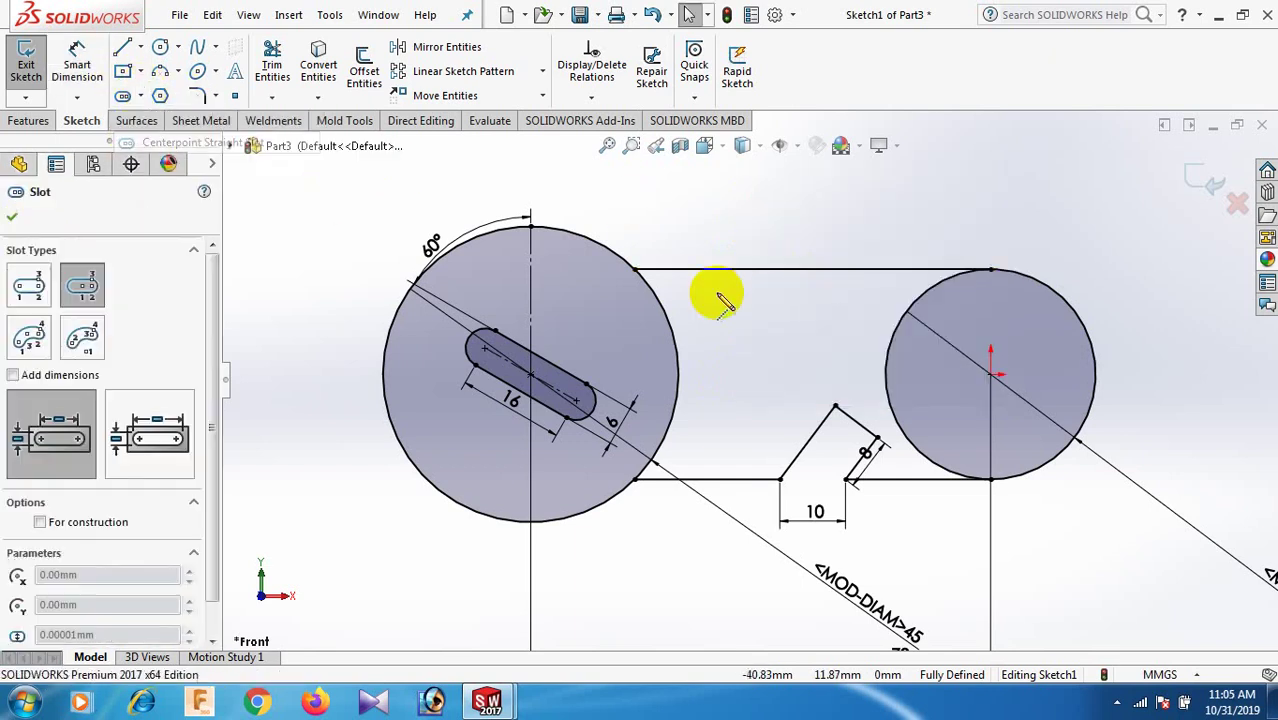
{"action": "scroll", "coordinate": [725, 385], "scroll_direction": "down", "scroll_amount": 1}
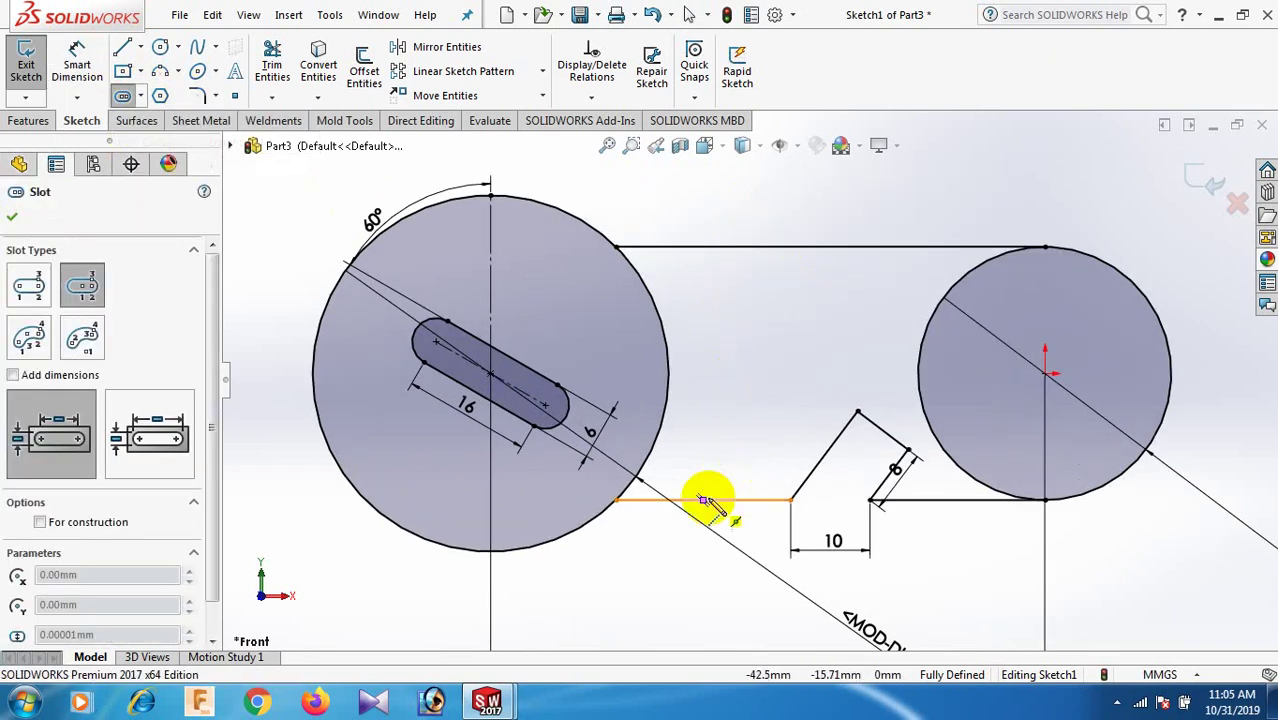
{"action": "left_click", "coordinate": [703, 439]}
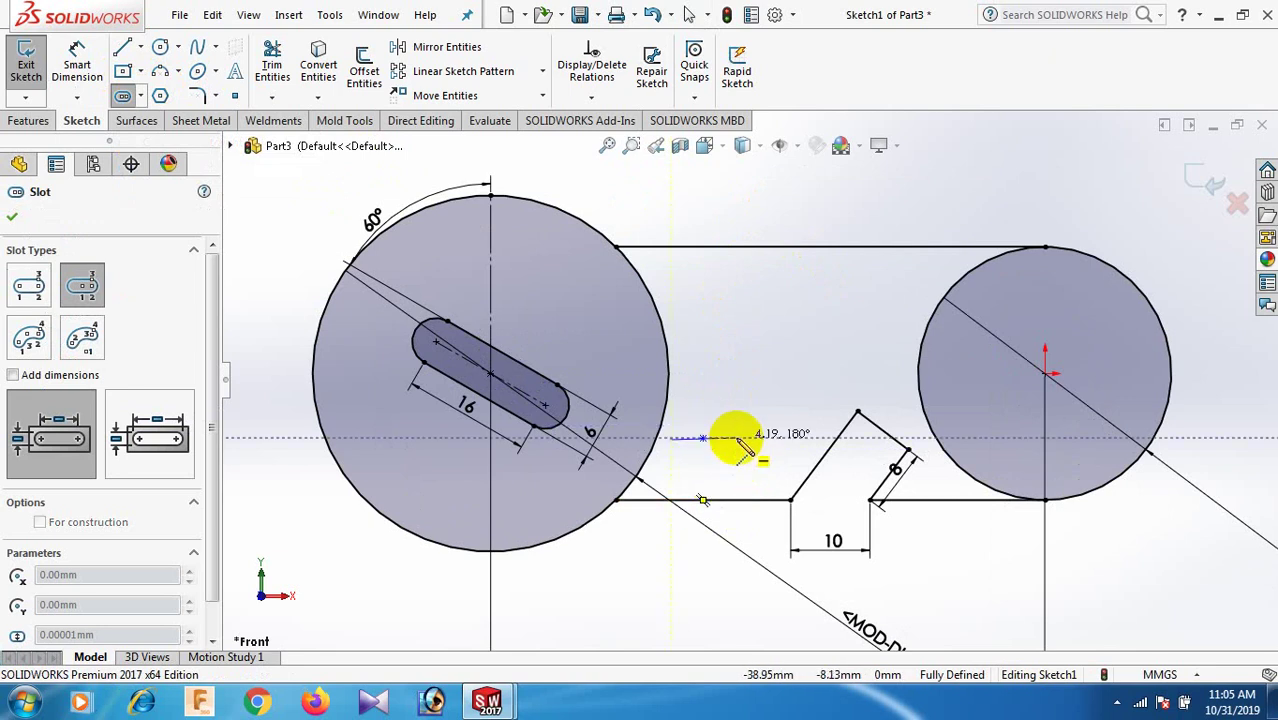
{"action": "left_click", "coordinate": [736, 438]}
{"action": "left_click", "coordinate": [737, 459]}
{"action": "right_click", "coordinate": [740, 466]}
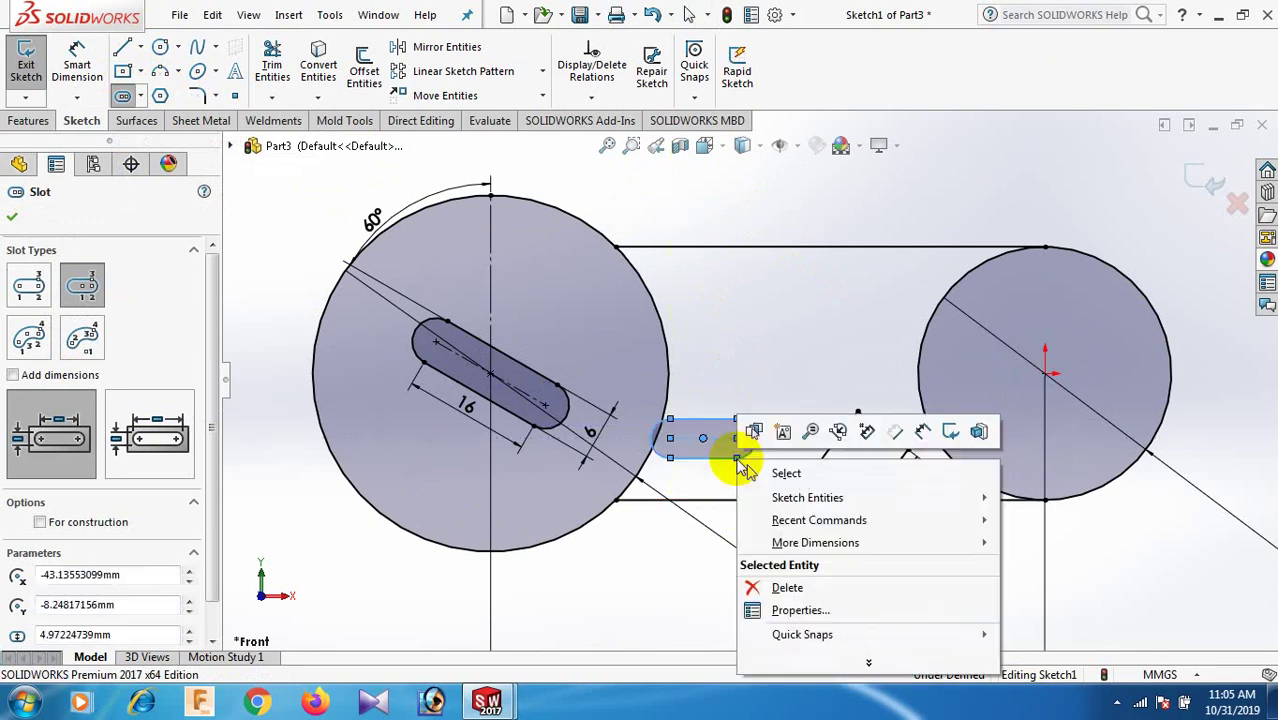
{"action": "left_click", "coordinate": [800, 475]}
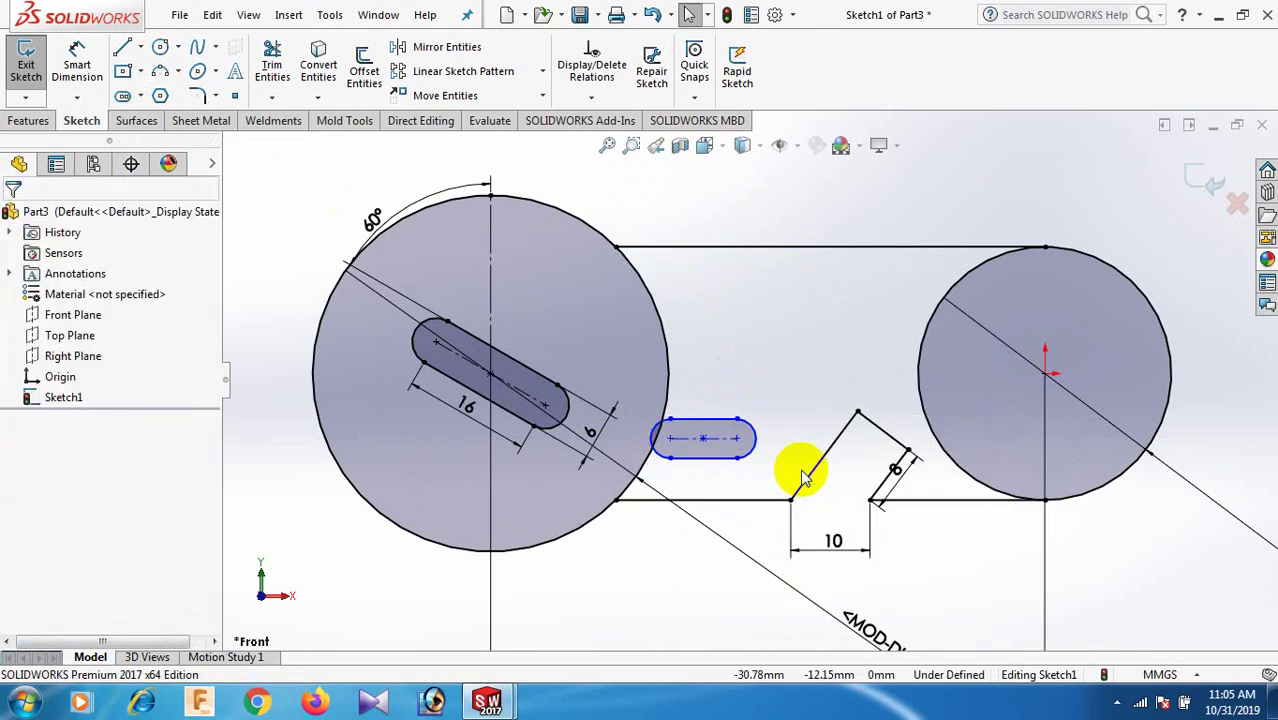
- Add an Equal relation between the lower straight edges of the angled slot and the horizontal slot
{"action": "scroll", "coordinate": [736, 465], "scroll_direction": "down", "scroll_amount": 3}
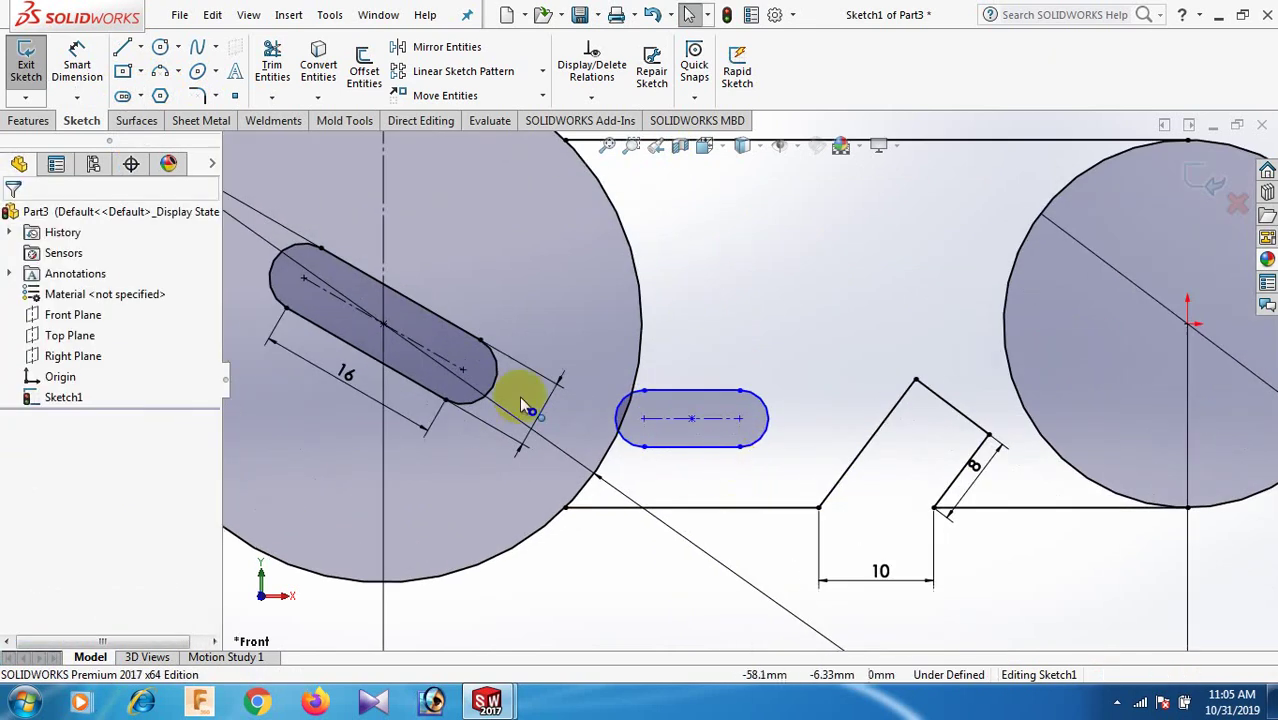
{"action": "left_click", "coordinate": [416, 386]}
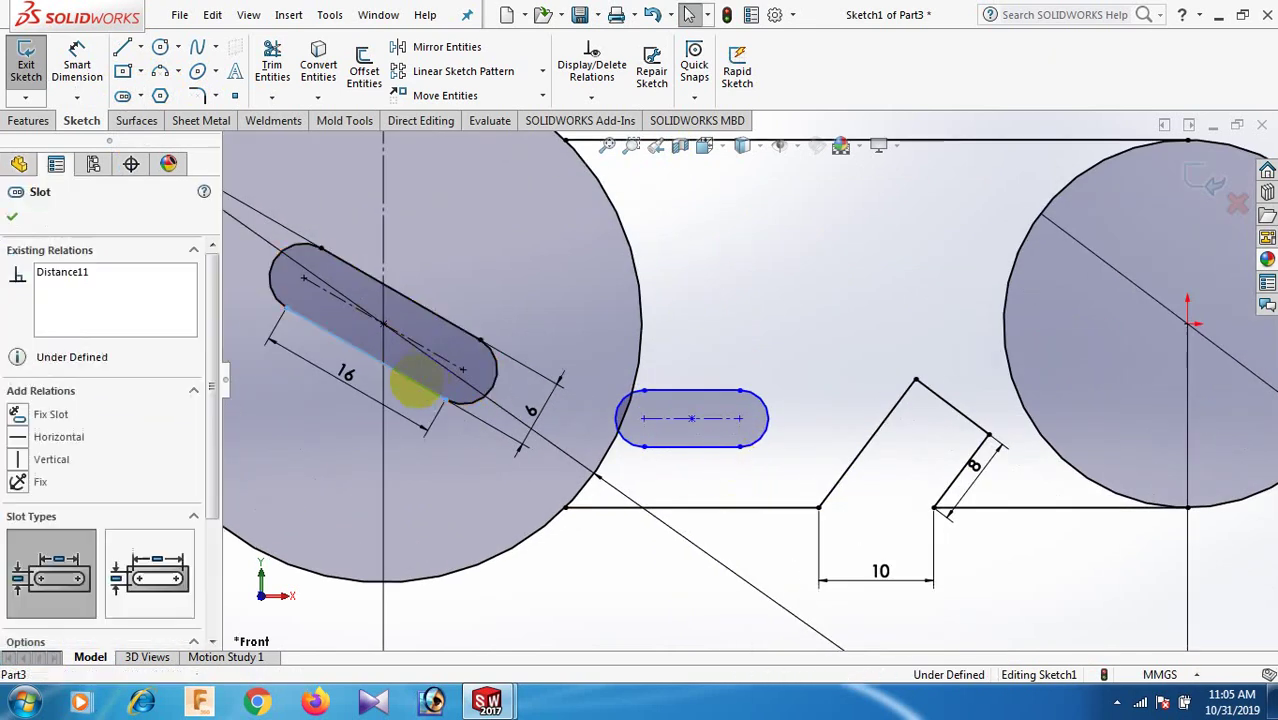
{"action": "left_click", "coordinate": [687, 450], "text": "ctrl"}
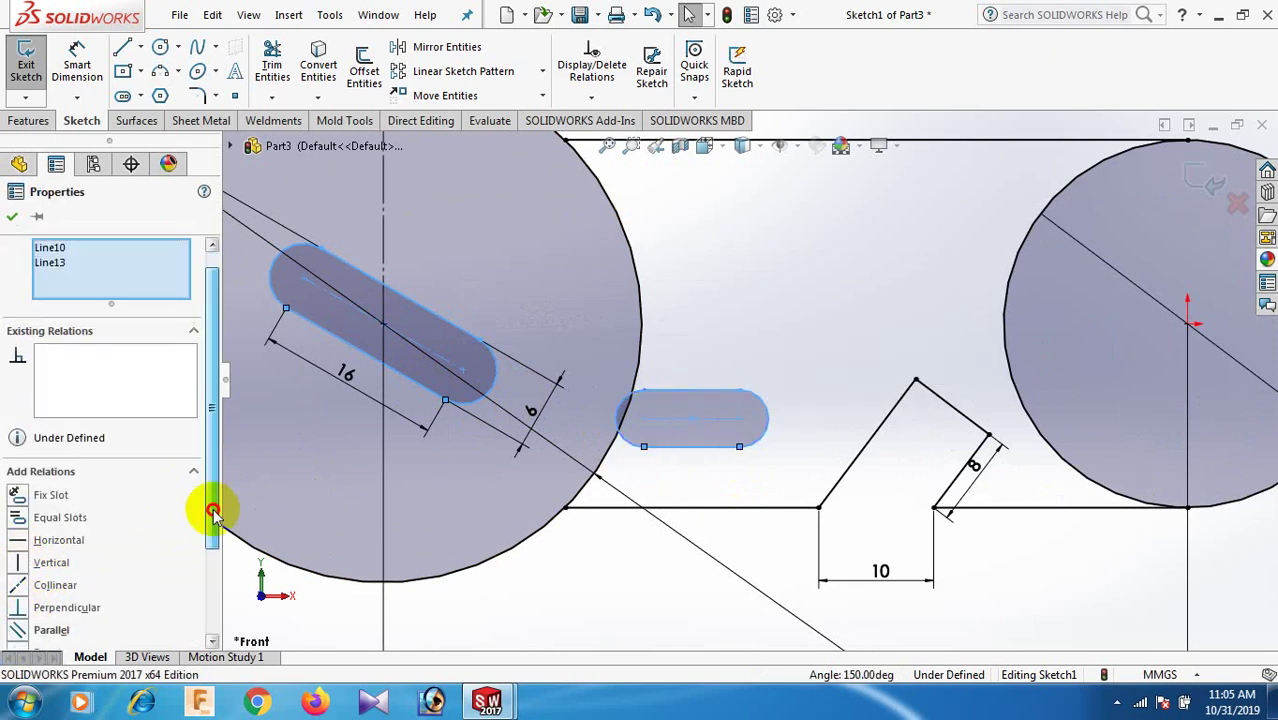
{"action": "scroll", "coordinate": [208, 508], "scroll_direction": "down", "scroll_amount": 2}
{"action": "left_click", "coordinate": [17, 603]}
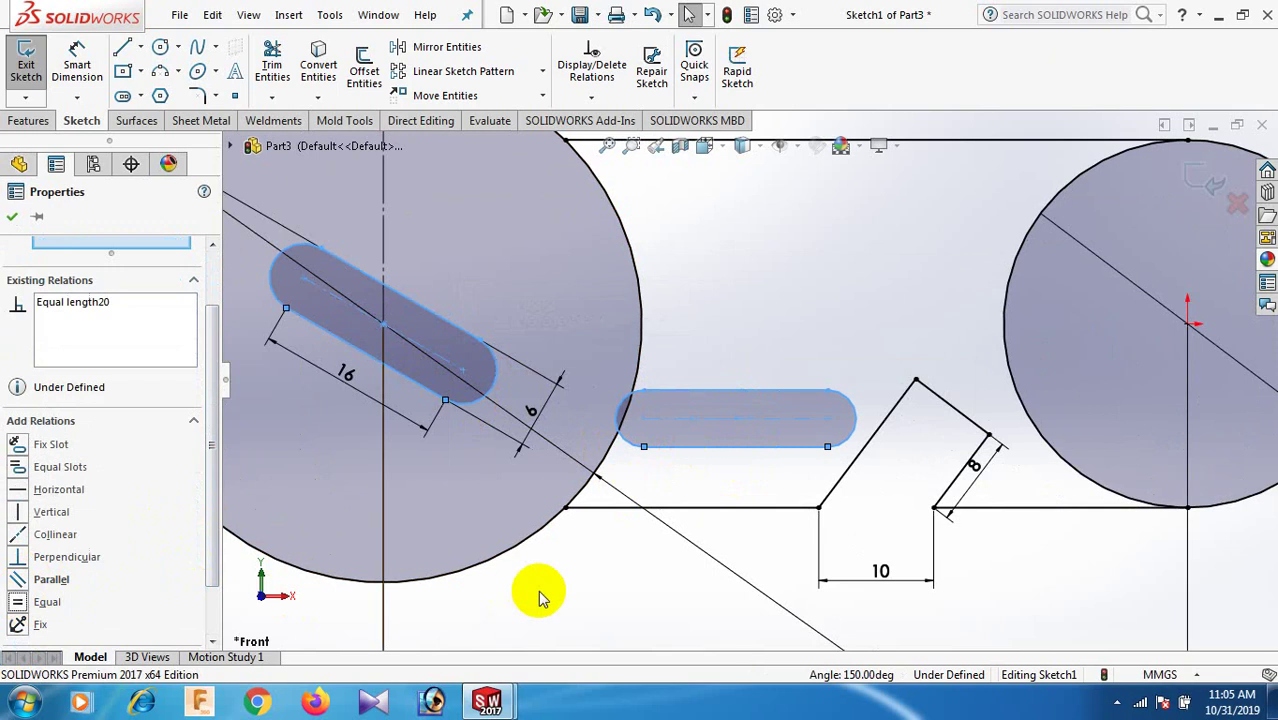
{"action": "left_click", "coordinate": [534, 590]}
- Make the end arcs of the horizontal slot and the angled slot equal in radius
{"action": "left_click", "coordinate": [497, 393]}
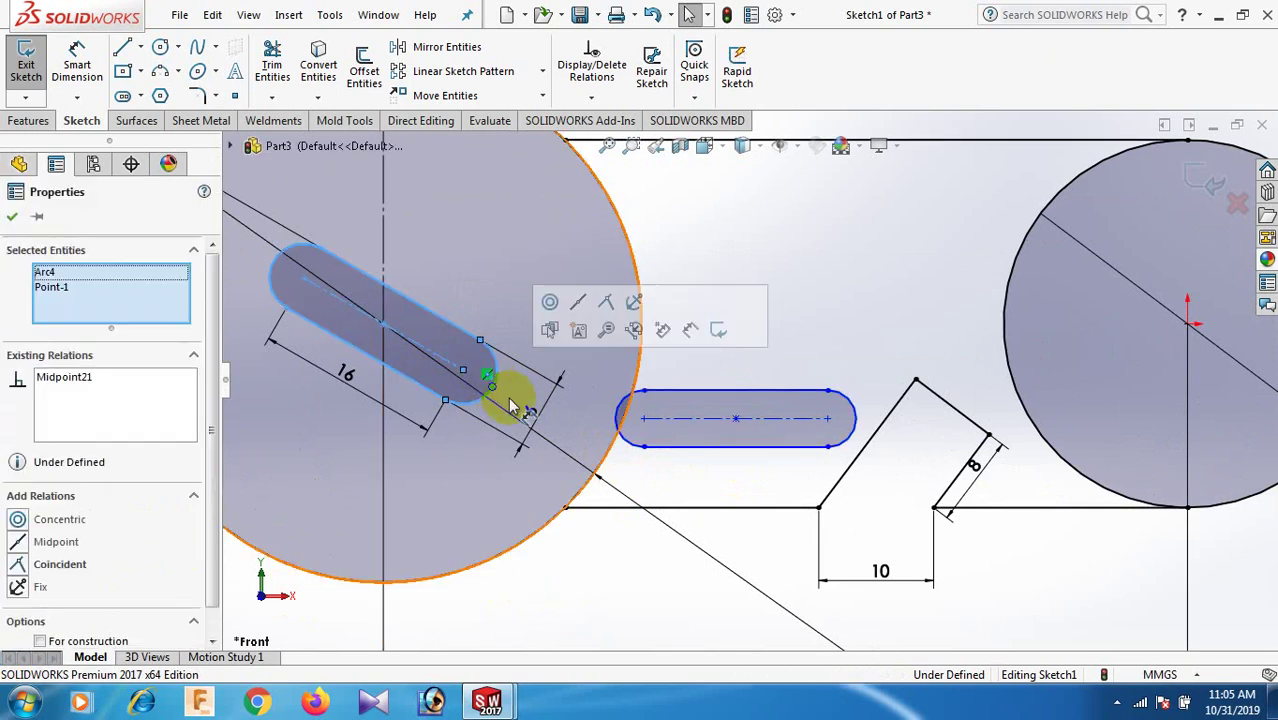
{"action": "left_click", "coordinate": [633, 450]}
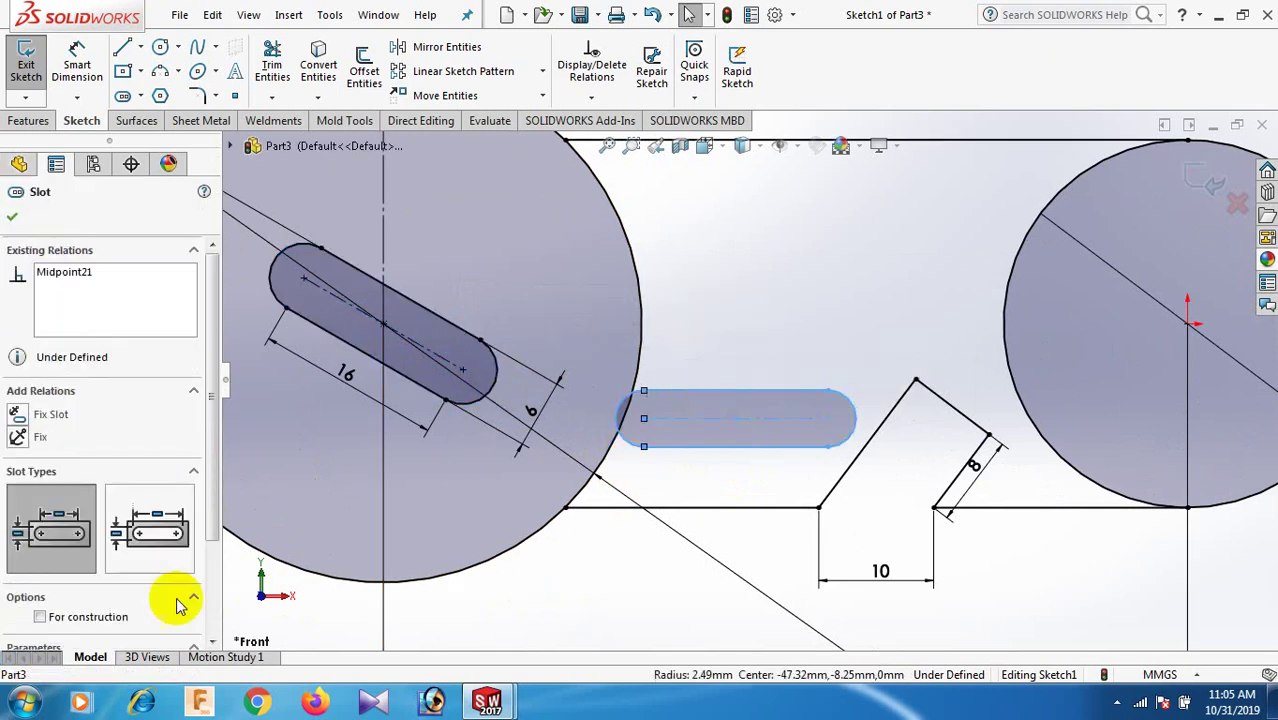
{"action": "left_click", "coordinate": [665, 612]}
{"action": "left_click", "coordinate": [1118, 703]}
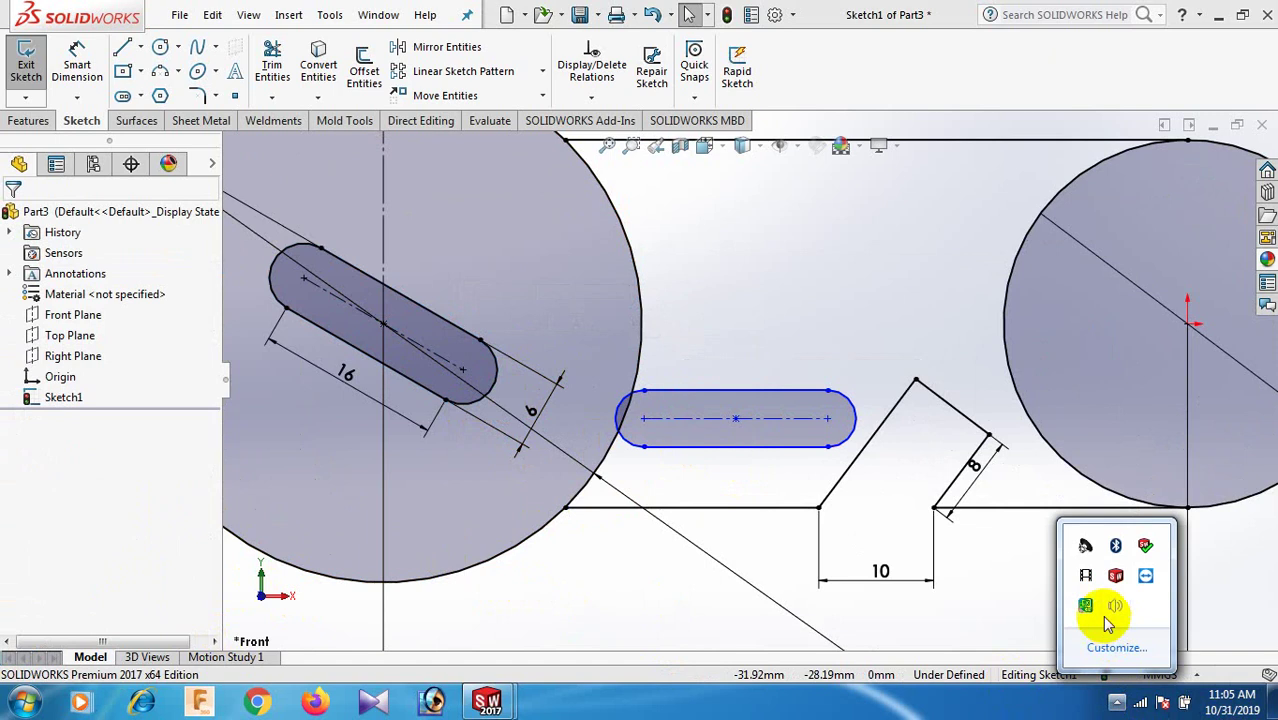
{"action": "left_click", "coordinate": [1090, 578]}
{"action": "left_click", "coordinate": [490, 395]}
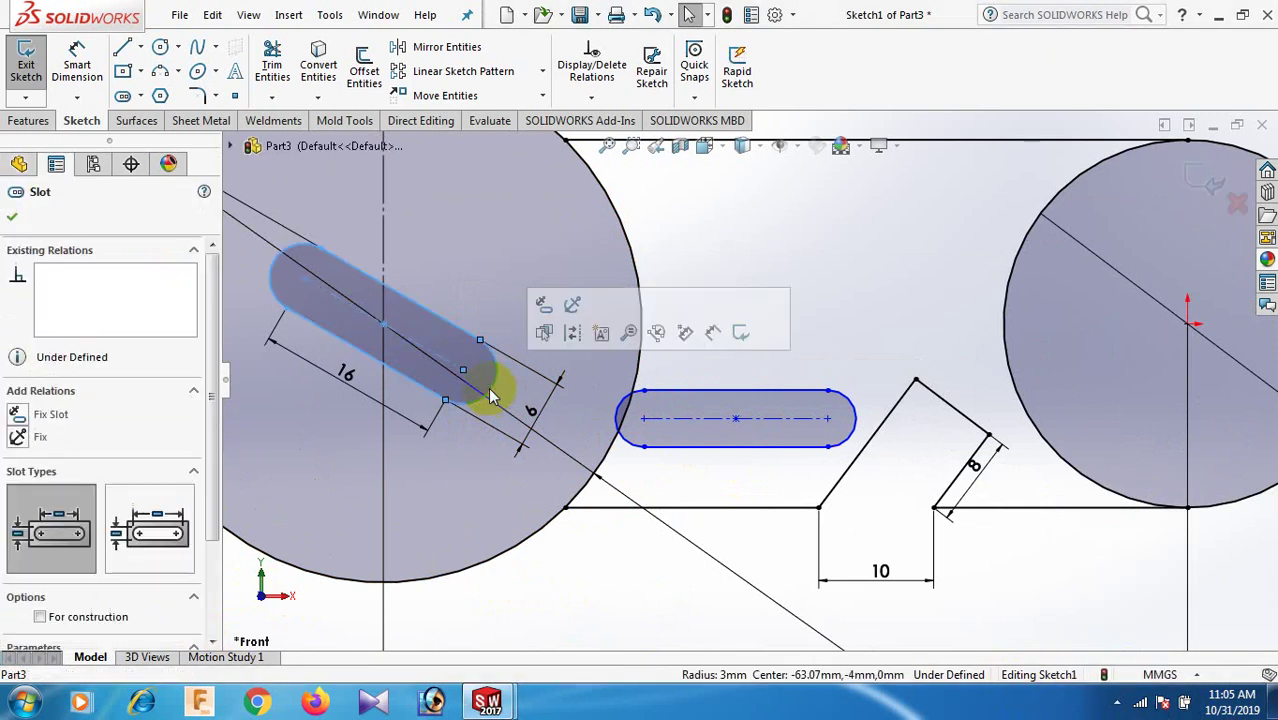
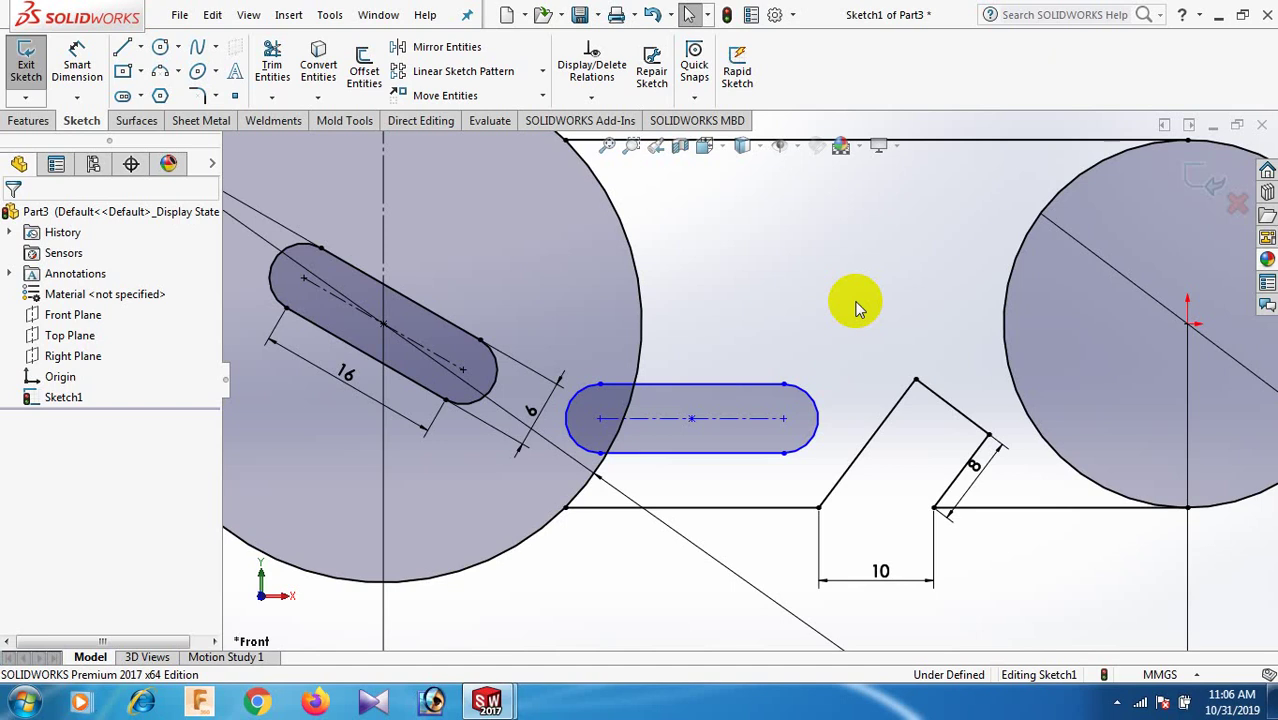
{"action": "right_click", "coordinate": [883, 424]}
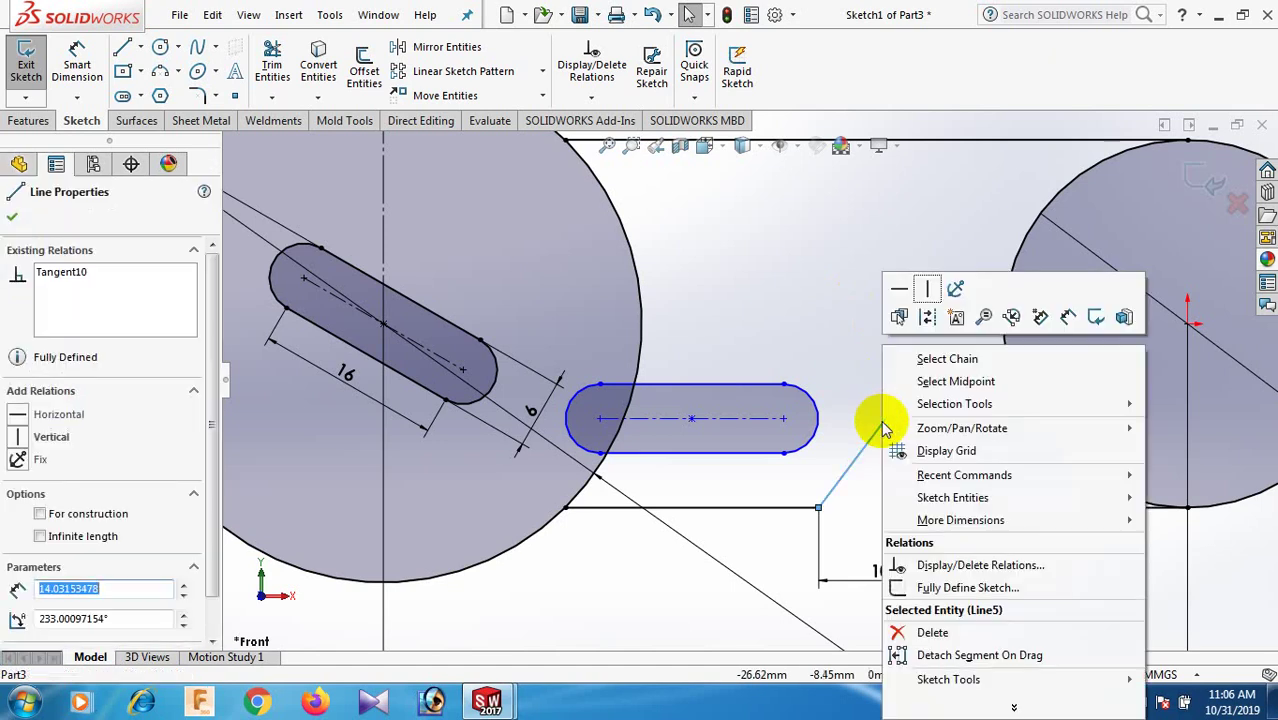
{"action": "left_click", "coordinate": [958, 382]}
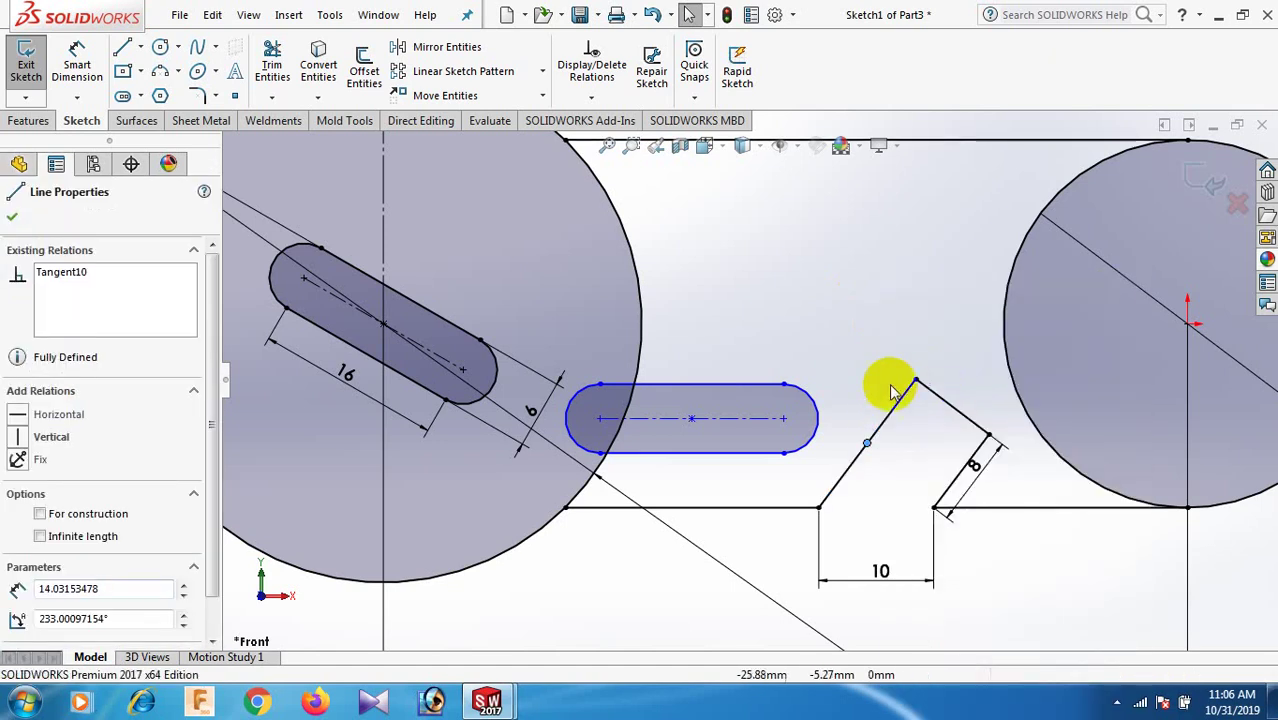
{"action": "left_click", "coordinate": [774, 415]}
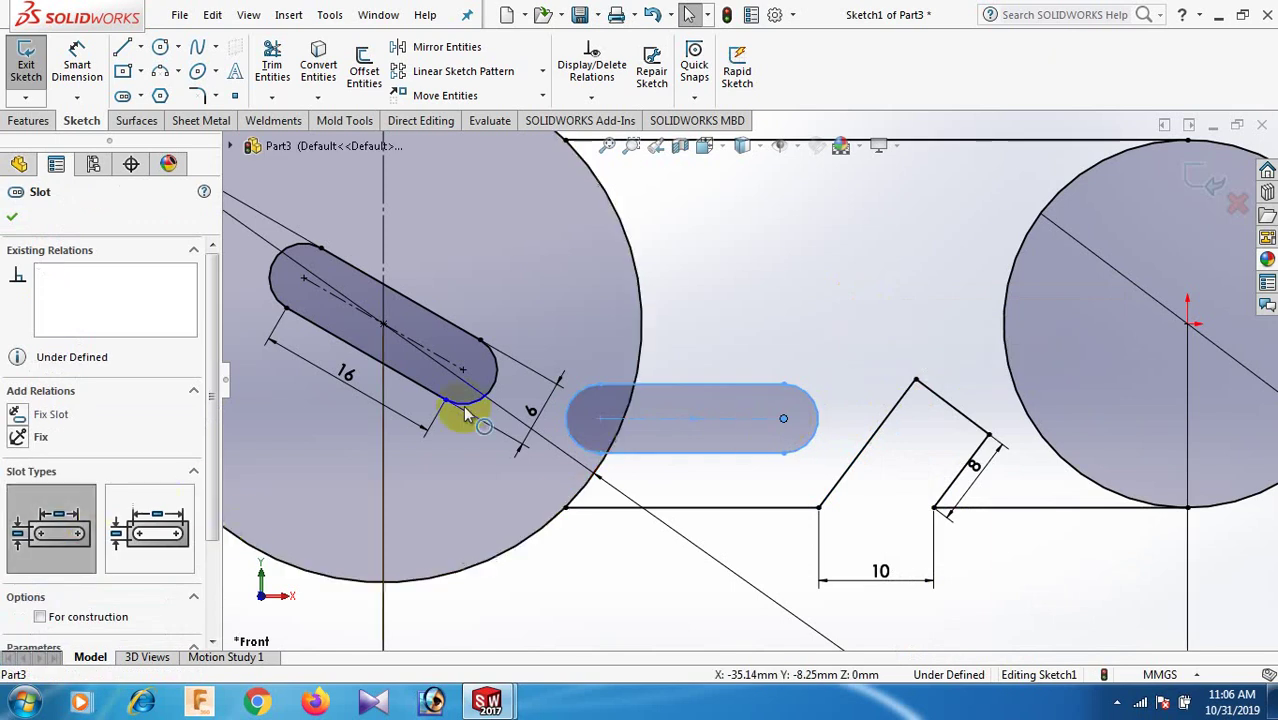
{"action": "left_click", "coordinate": [852, 323]}
{"action": "left_click", "coordinate": [784, 420]}
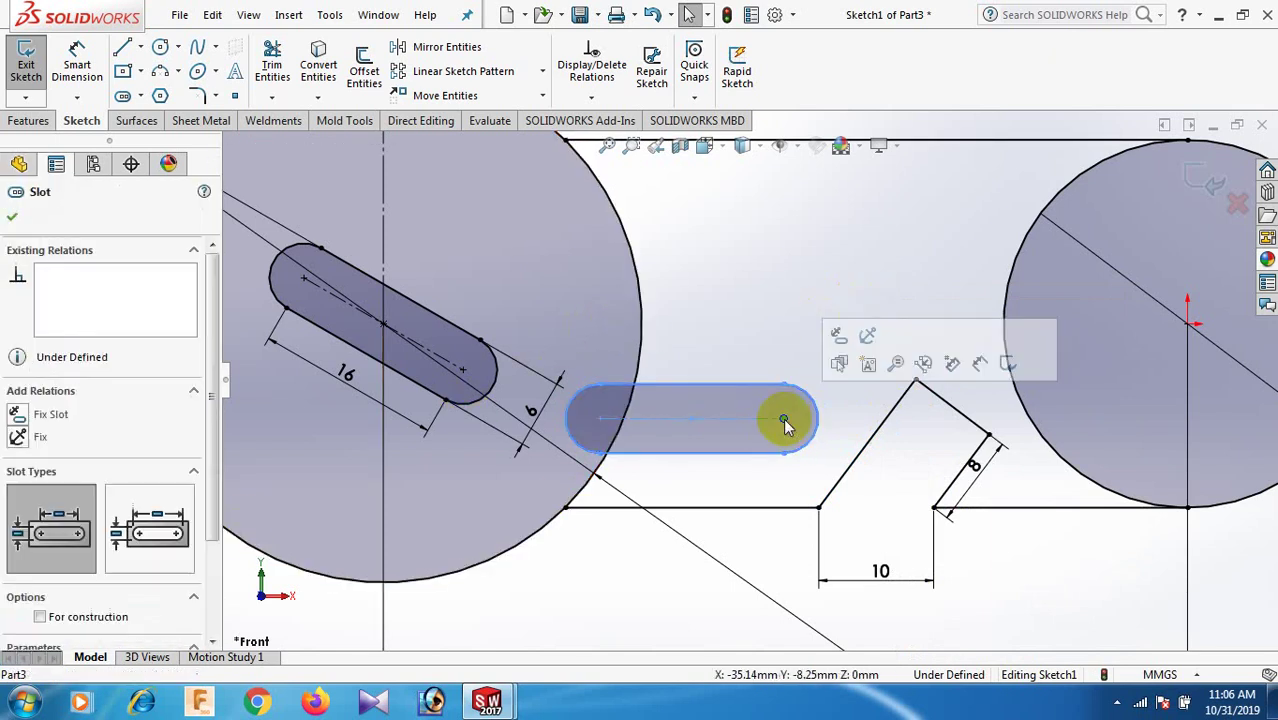
{"action": "left_click", "coordinate": [776, 294]}
{"action": "left_click", "coordinate": [872, 443]}
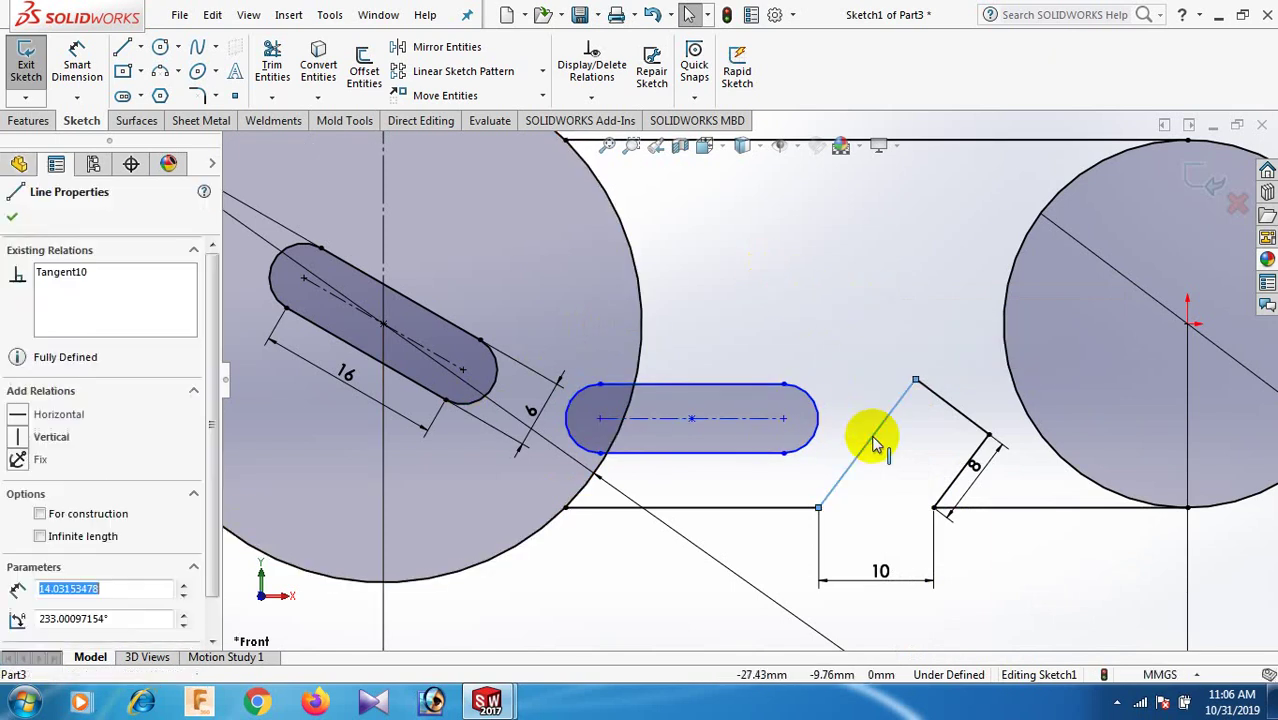
{"action": "right_click", "coordinate": [870, 432]}
{"action": "left_click", "coordinate": [948, 378]}
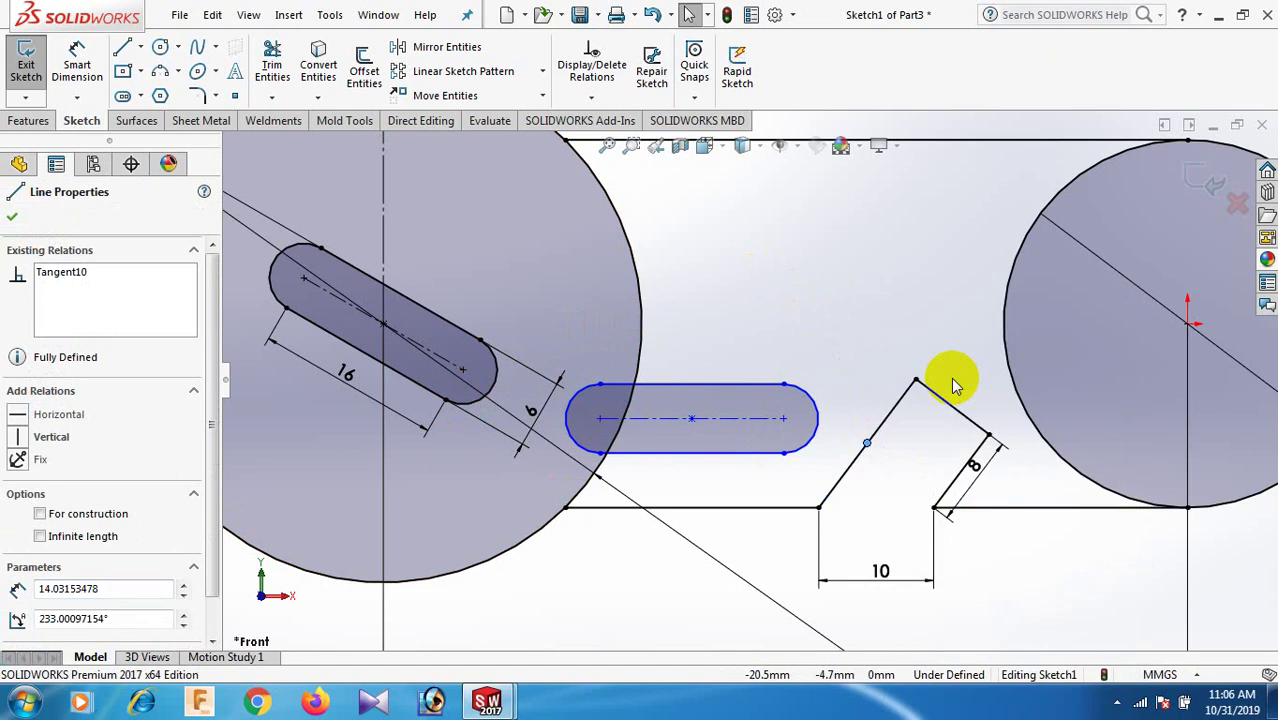
{"action": "left_click", "coordinate": [780, 421]}
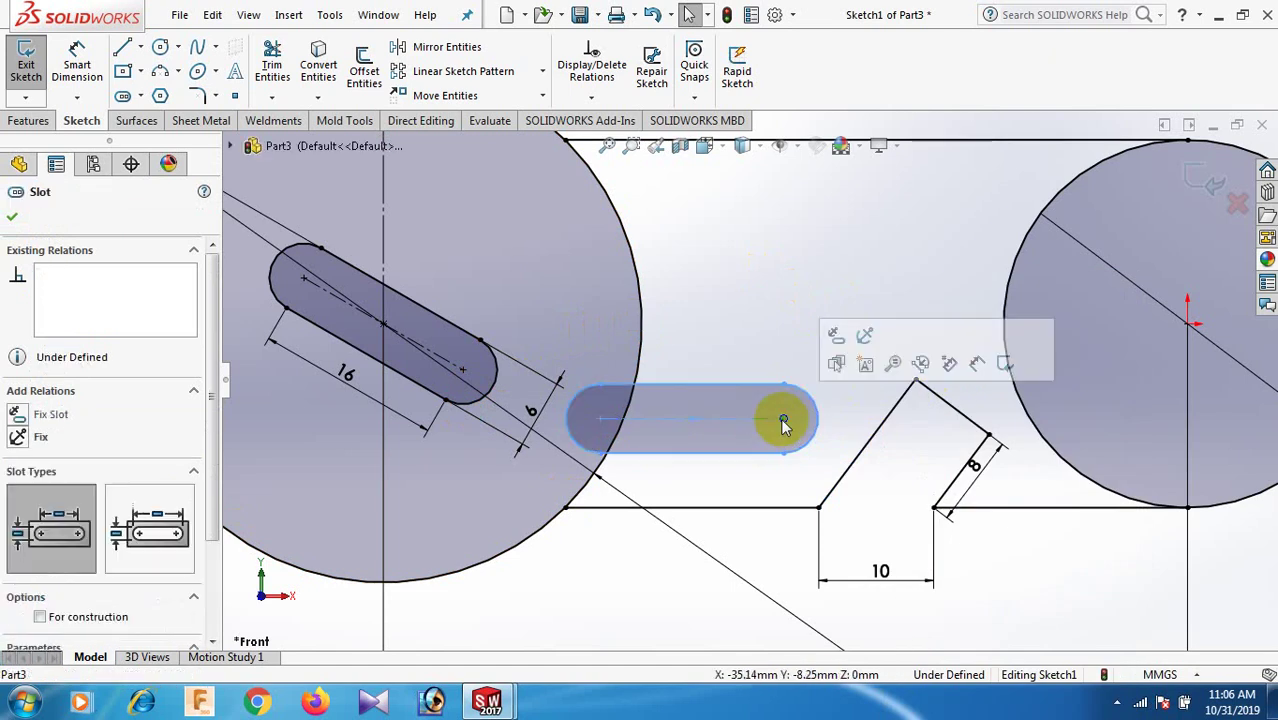
{"action": "left_click", "coordinate": [748, 334]}
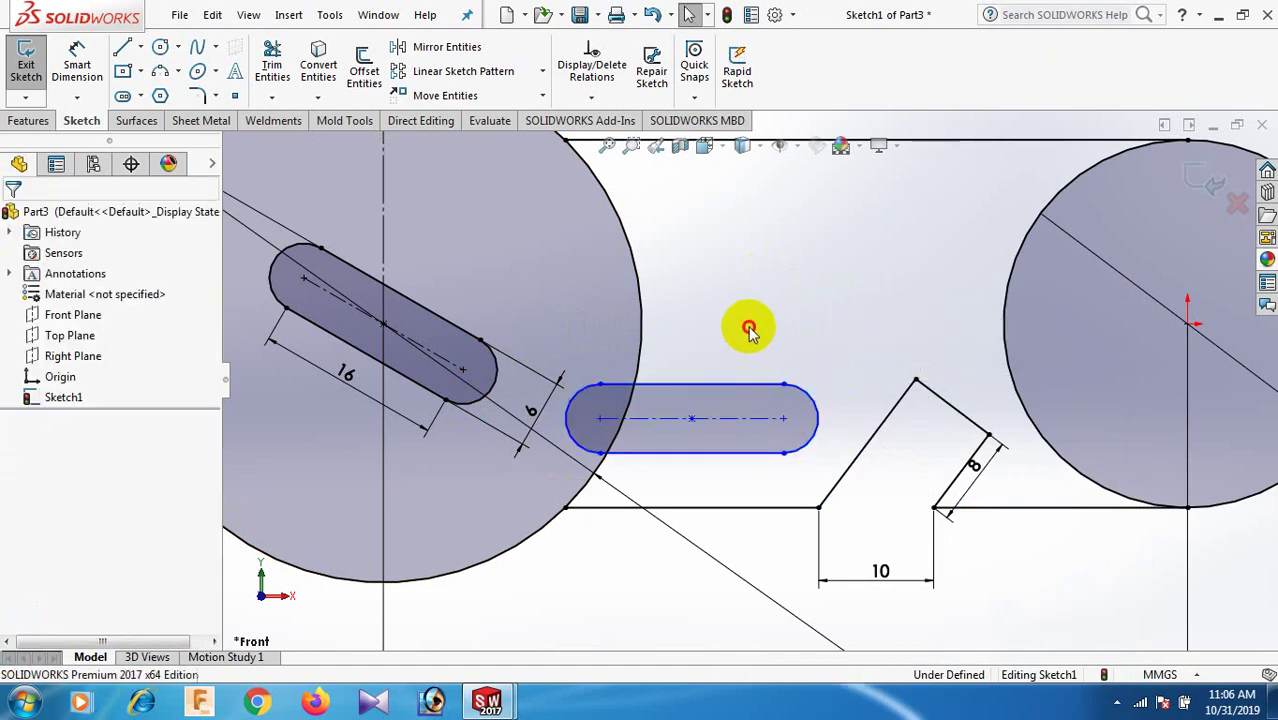
{"action": "left_click", "coordinate": [820, 420]}
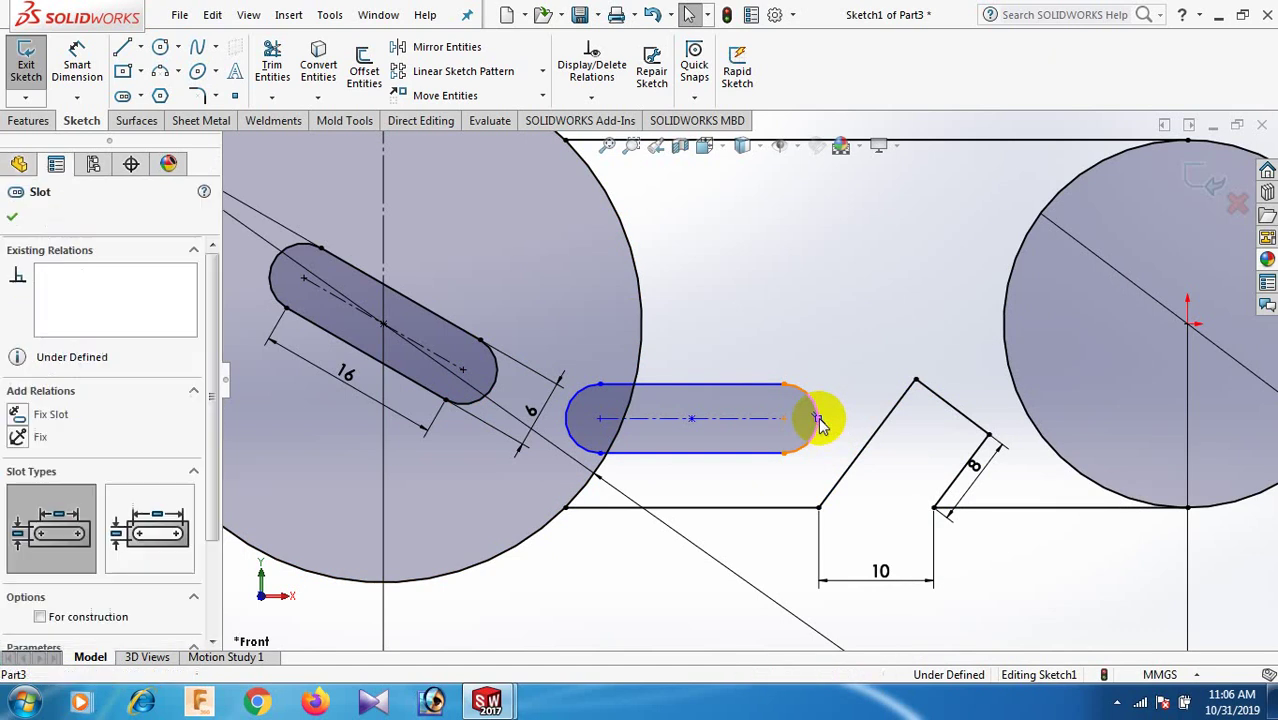
{"action": "right_click", "coordinate": [864, 450]}
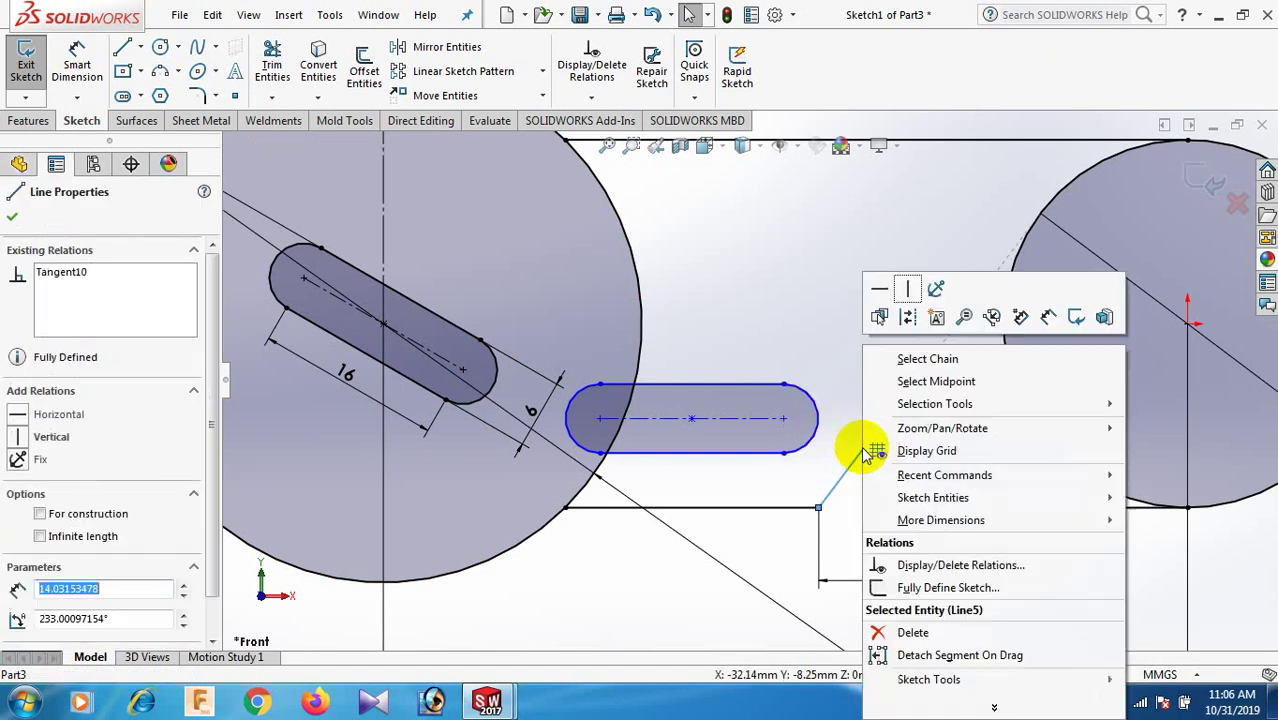
{"action": "left_click", "coordinate": [936, 382]}
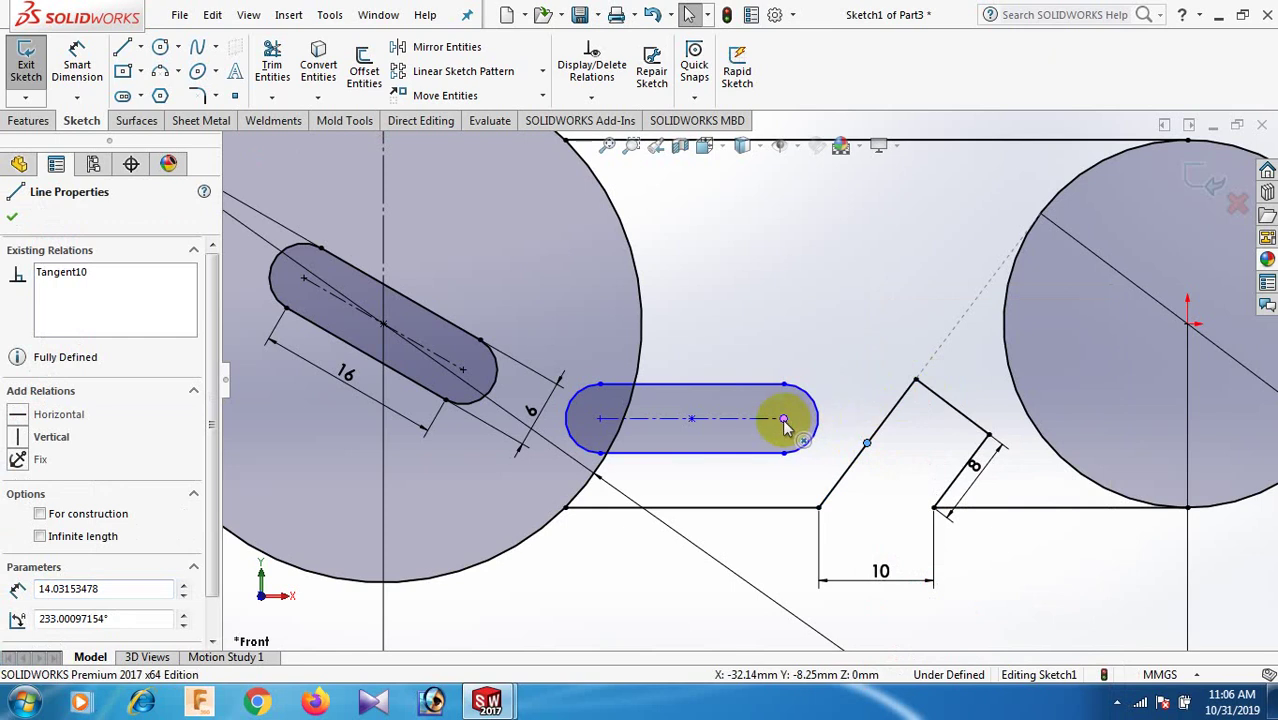
{"action": "left_click", "coordinate": [693, 419]}
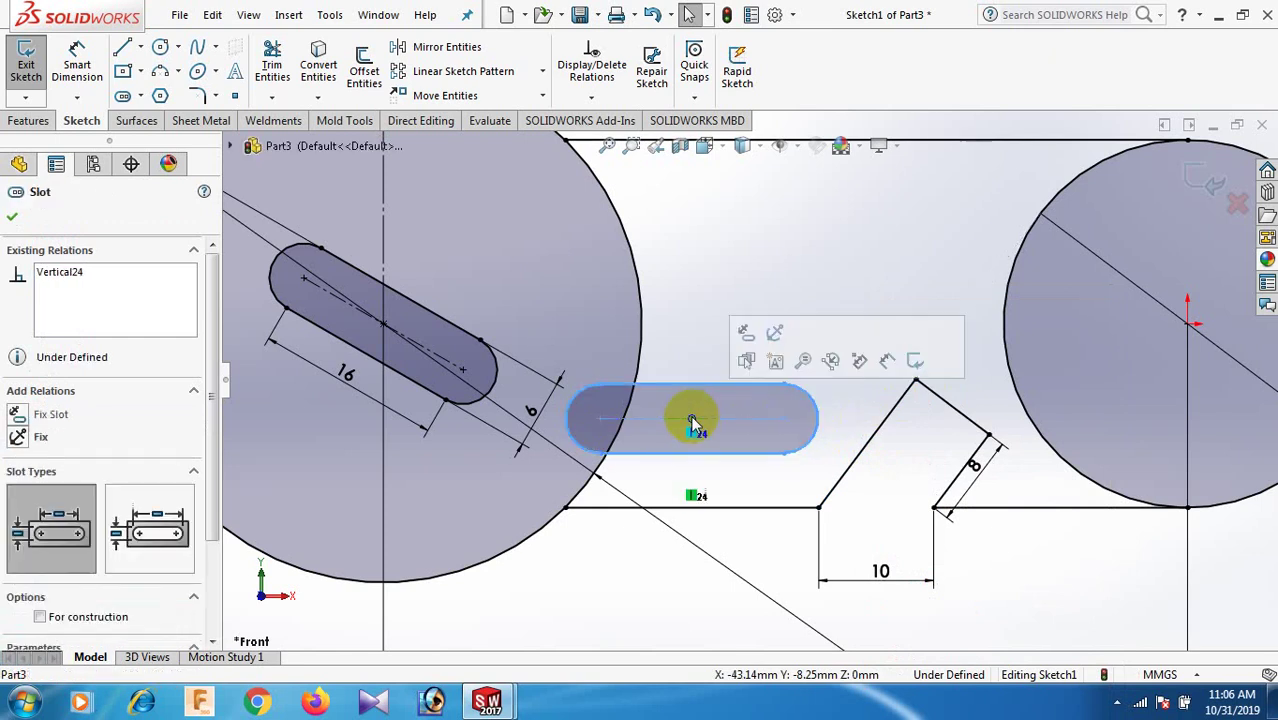
{"action": "left_click", "coordinate": [752, 280]}
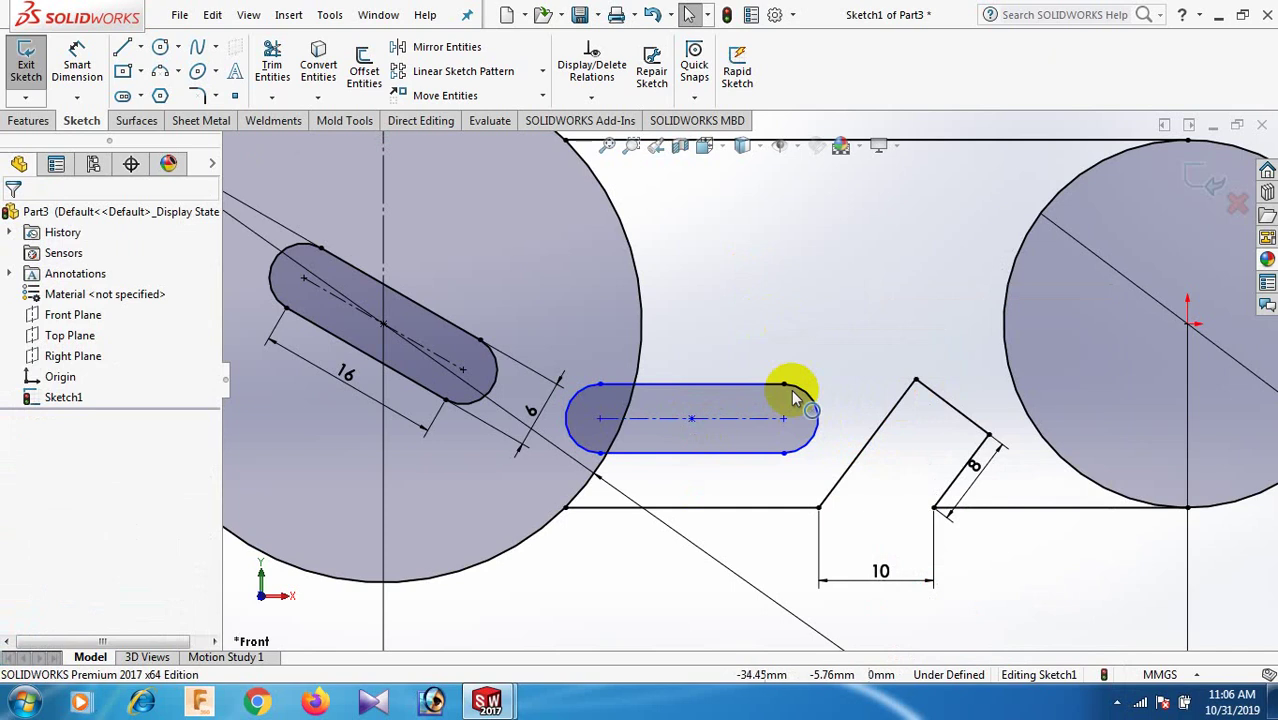
- Move the horizontal slot slightly lower and place a sketch point at the midpoint of its end arc facing the notch
{"action": "left_click_drag", "start_coordinate": [783, 458], "coordinate": [785, 485]}
{"action": "left_click", "coordinate": [868, 480]}
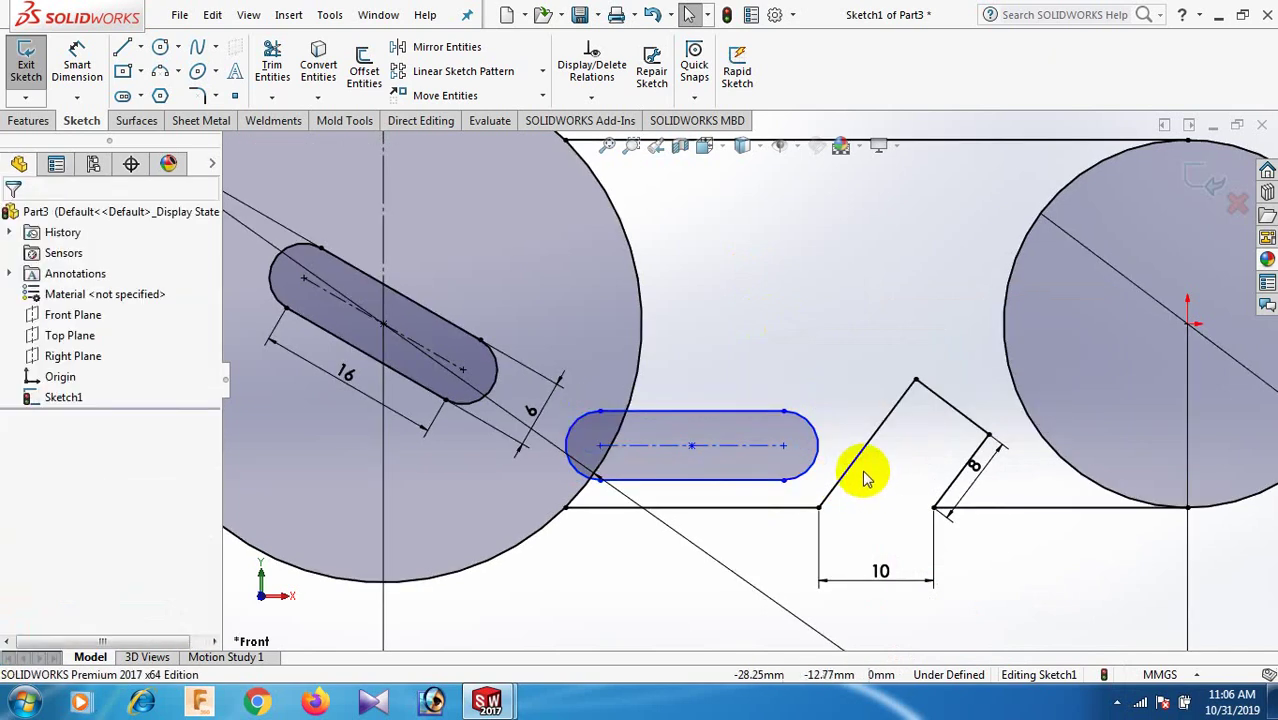
{"action": "left_click", "coordinate": [235, 95]}
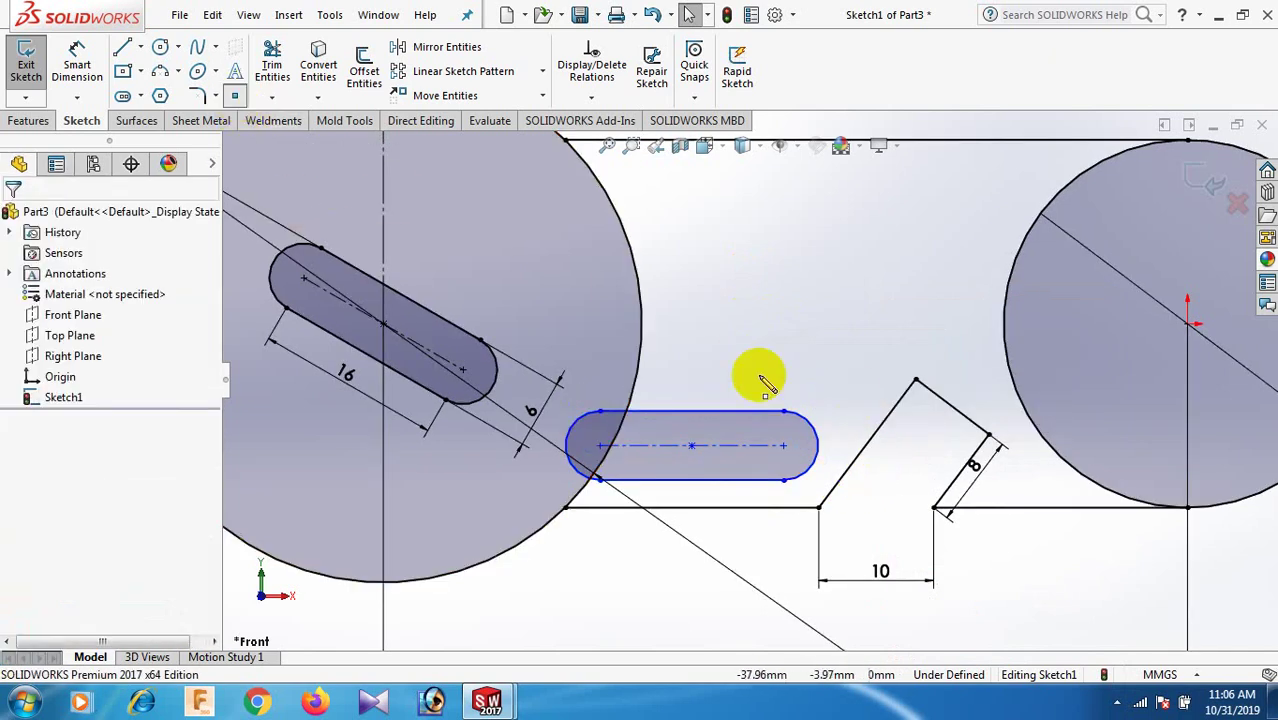
{"action": "left_click", "coordinate": [818, 444]}
{"action": "right_click", "coordinate": [838, 448]}
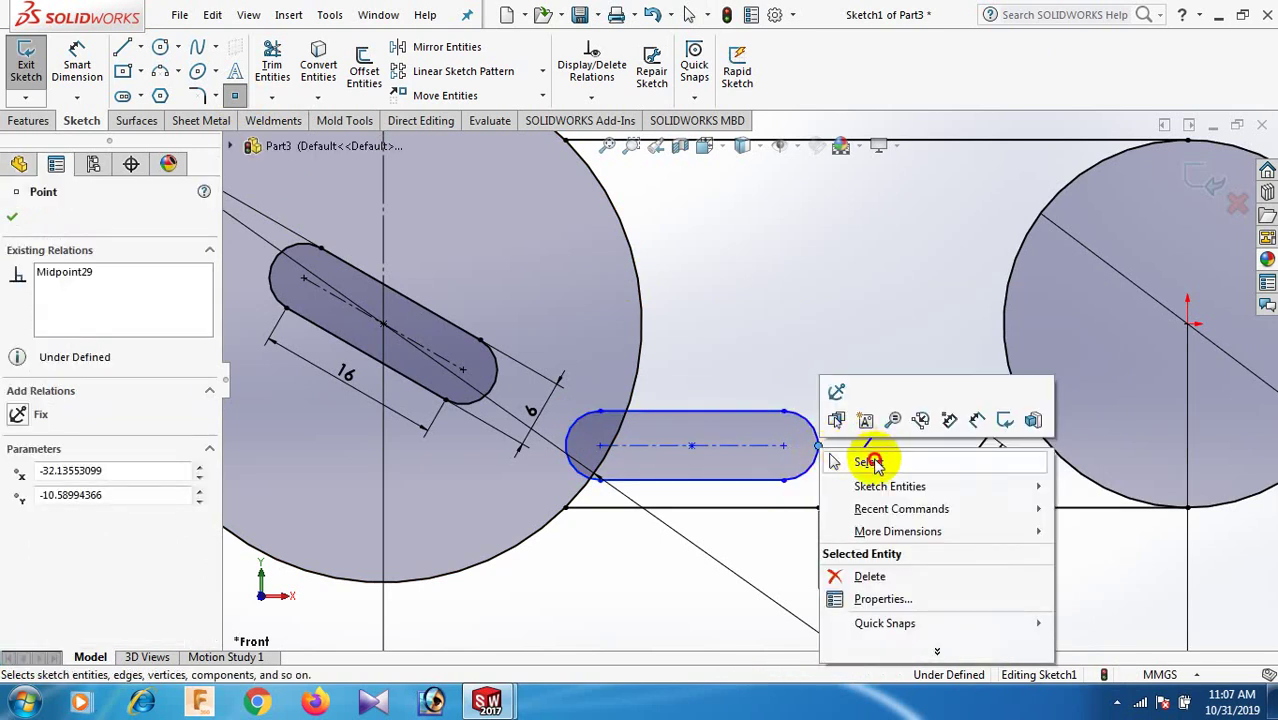
{"action": "left_click", "coordinate": [877, 457]}
{"action": "right_click", "coordinate": [864, 440]}
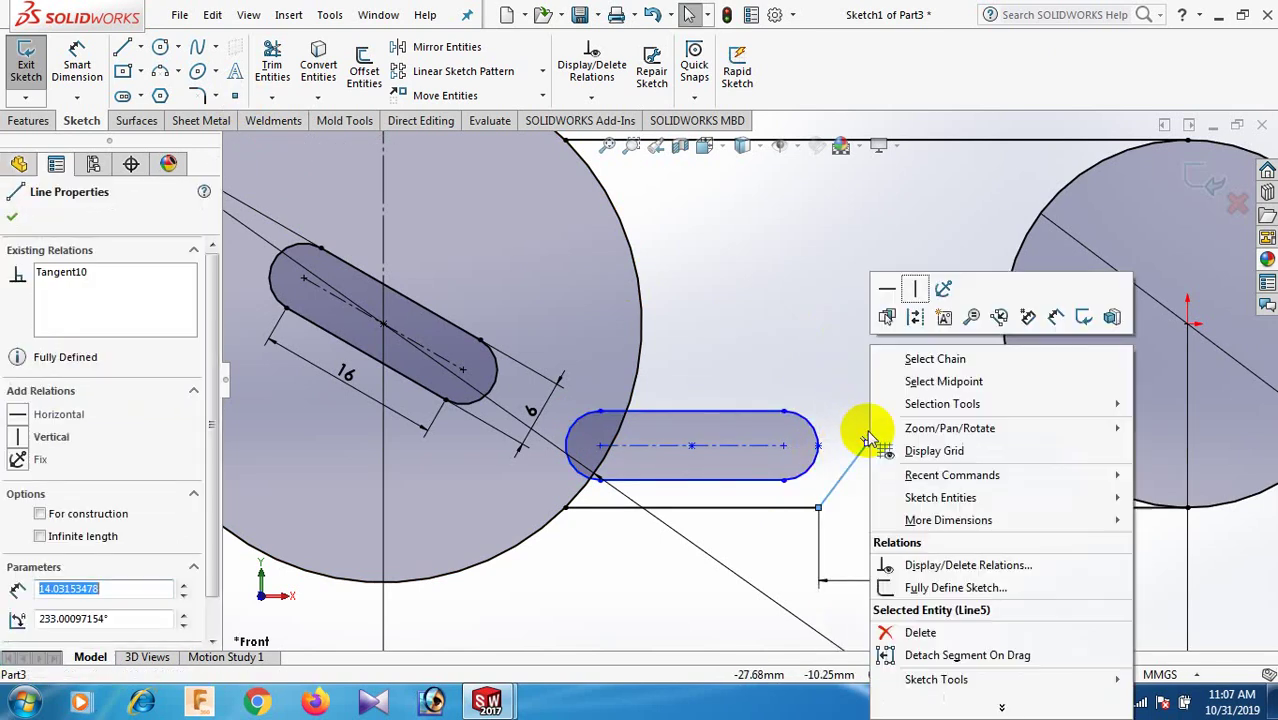
{"action": "left_click", "coordinate": [950, 381]}
{"action": "left_click", "coordinate": [818, 446]}
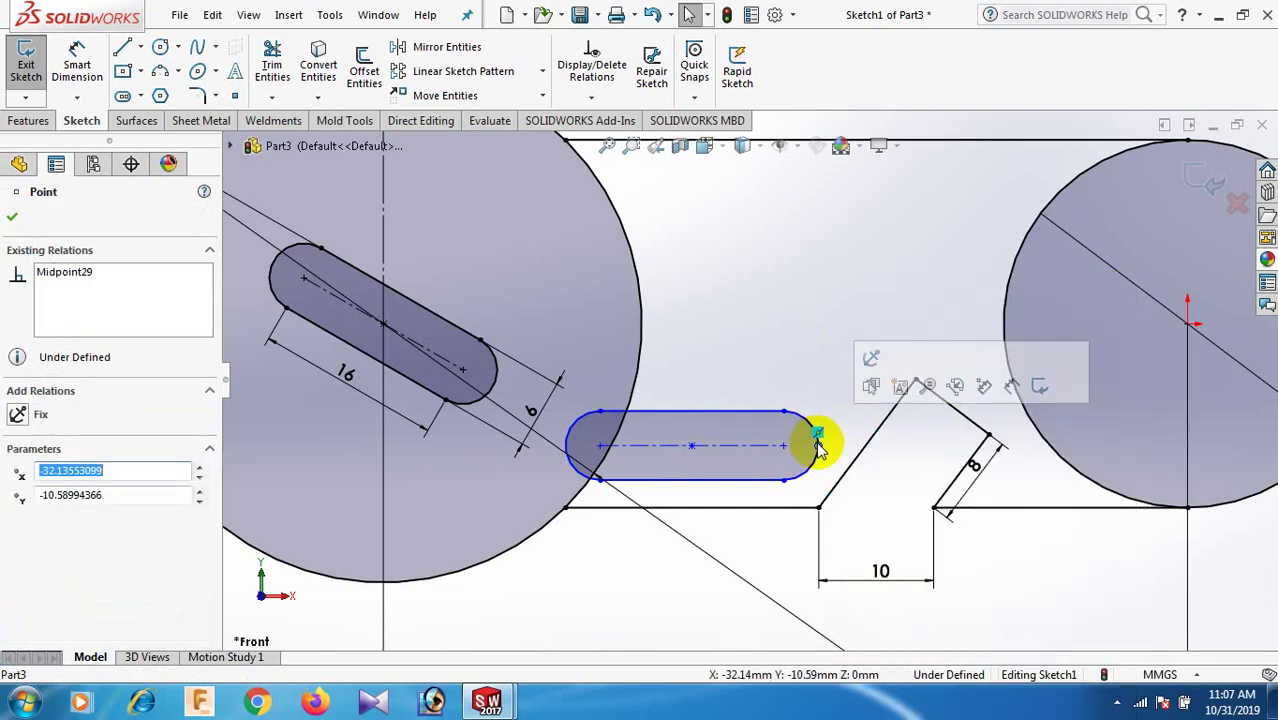
{"action": "key", "text": "Escape"}
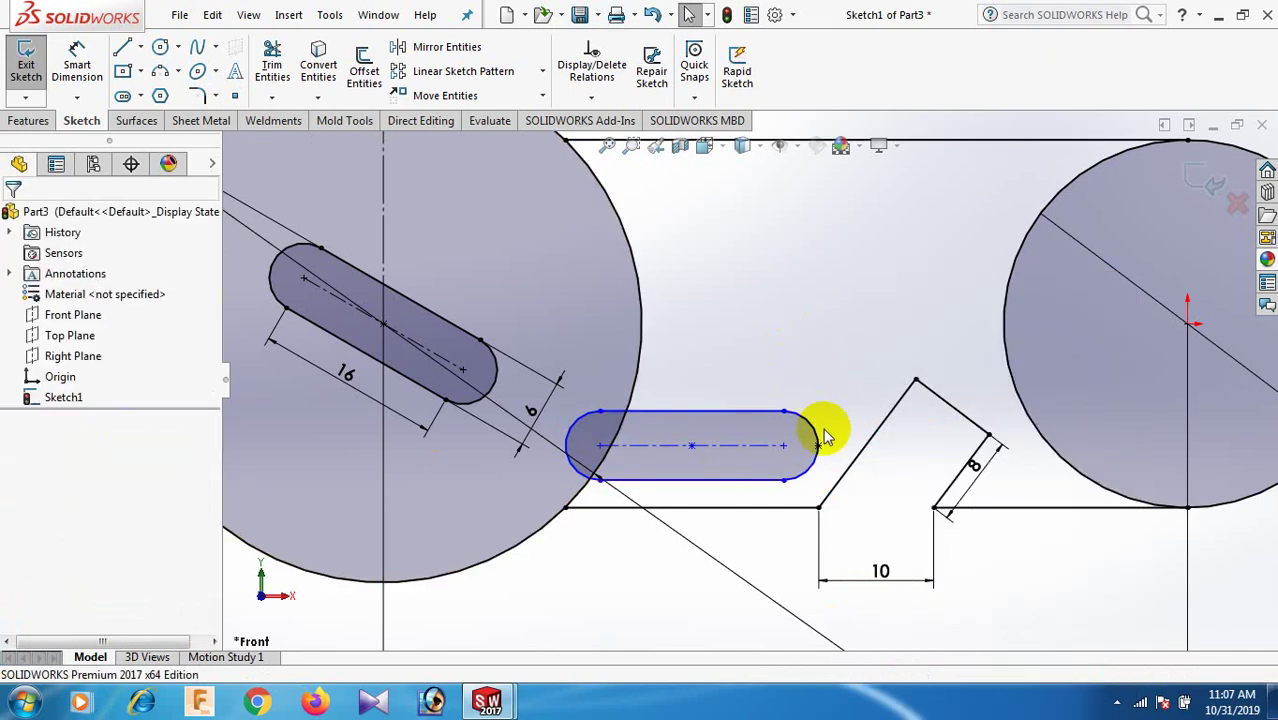
- Add a Horizontal relation between the midpoint of the notch's long slanted line and the point on the slot's end arc
{"action": "right_click", "coordinate": [868, 450]}
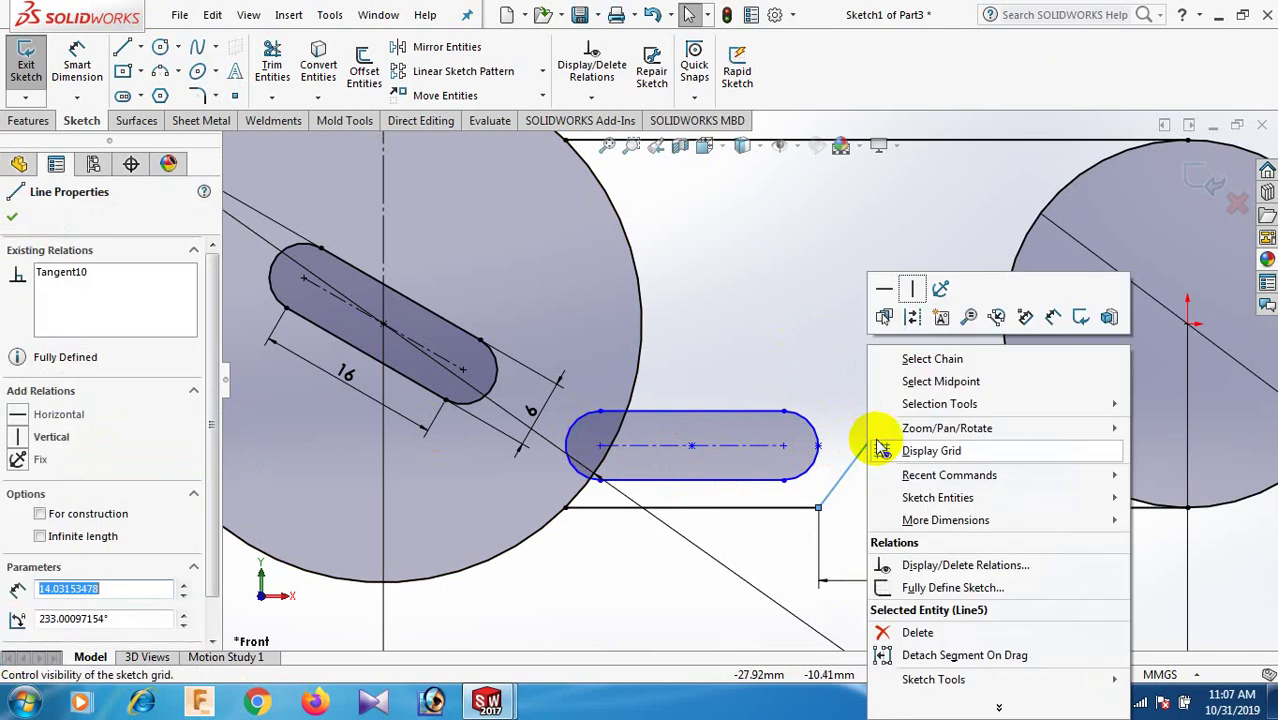
{"action": "left_click", "coordinate": [940, 377]}
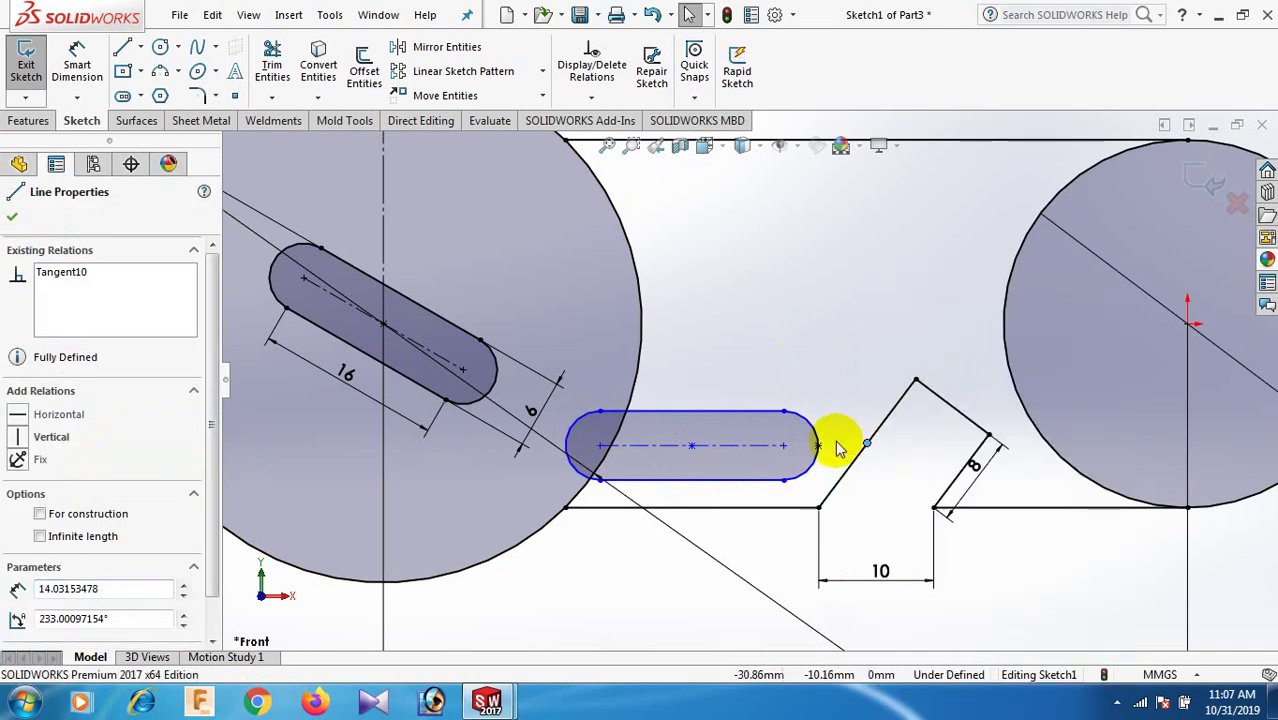
{"action": "left_click", "coordinate": [819, 447], "text": "ctrl"}
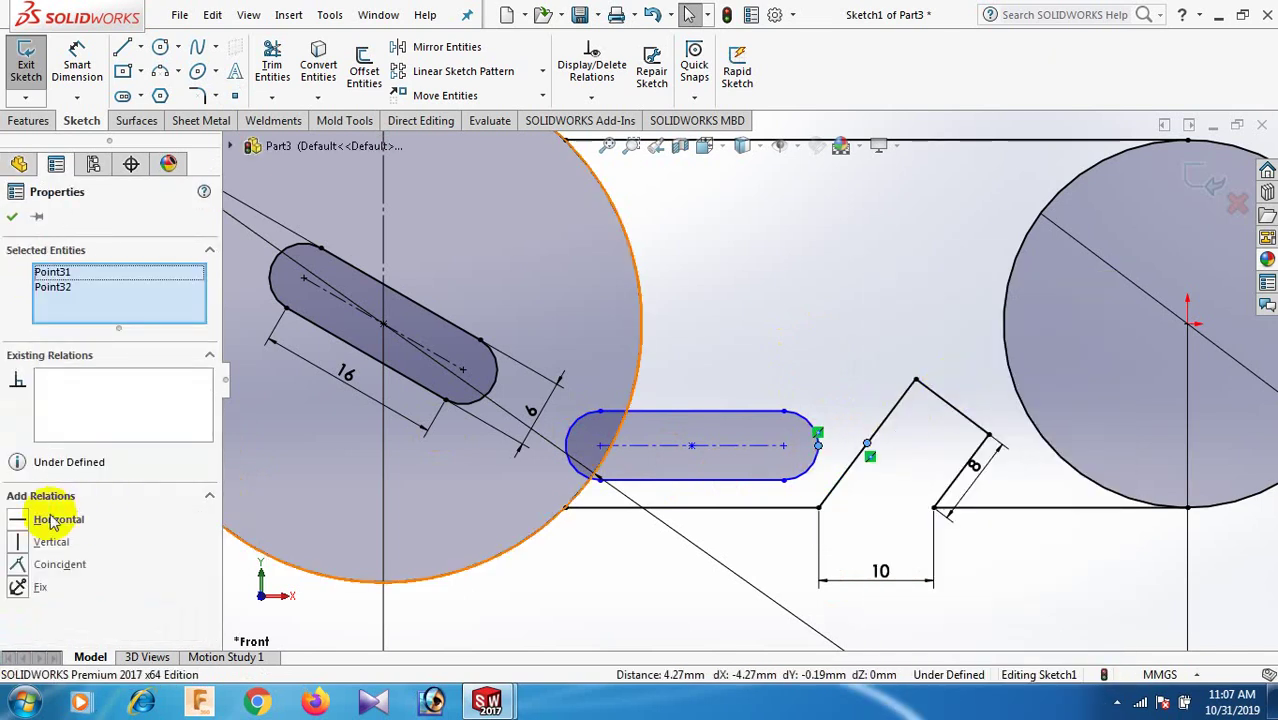
{"action": "left_click", "coordinate": [20, 520]}
{"action": "left_click", "coordinate": [905, 307]}
- Power trim the 45 mm circle's arc between the upper and lower horizontal lines, including the part crossing the horizontal slot
{"action": "scroll", "coordinate": [830, 340], "scroll_direction": "up", "scroll_amount": 4}
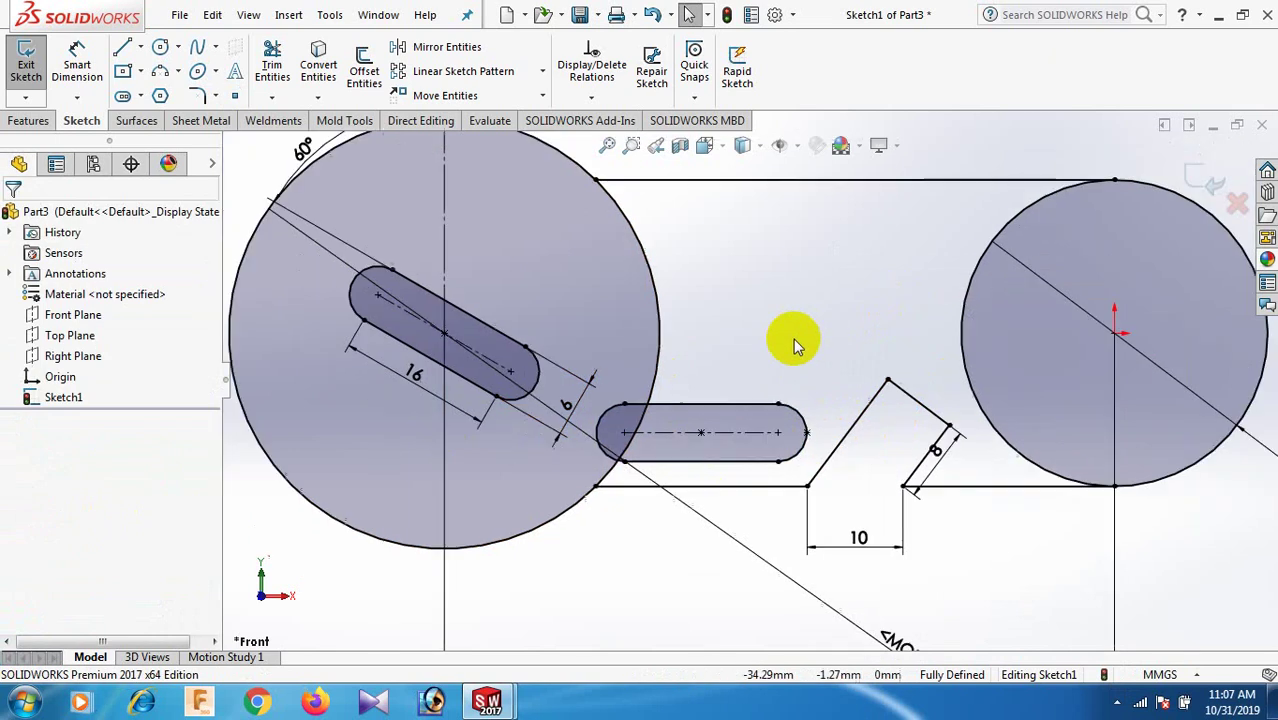
{"action": "scroll", "coordinate": [772, 383], "scroll_direction": "down", "scroll_amount": 3}
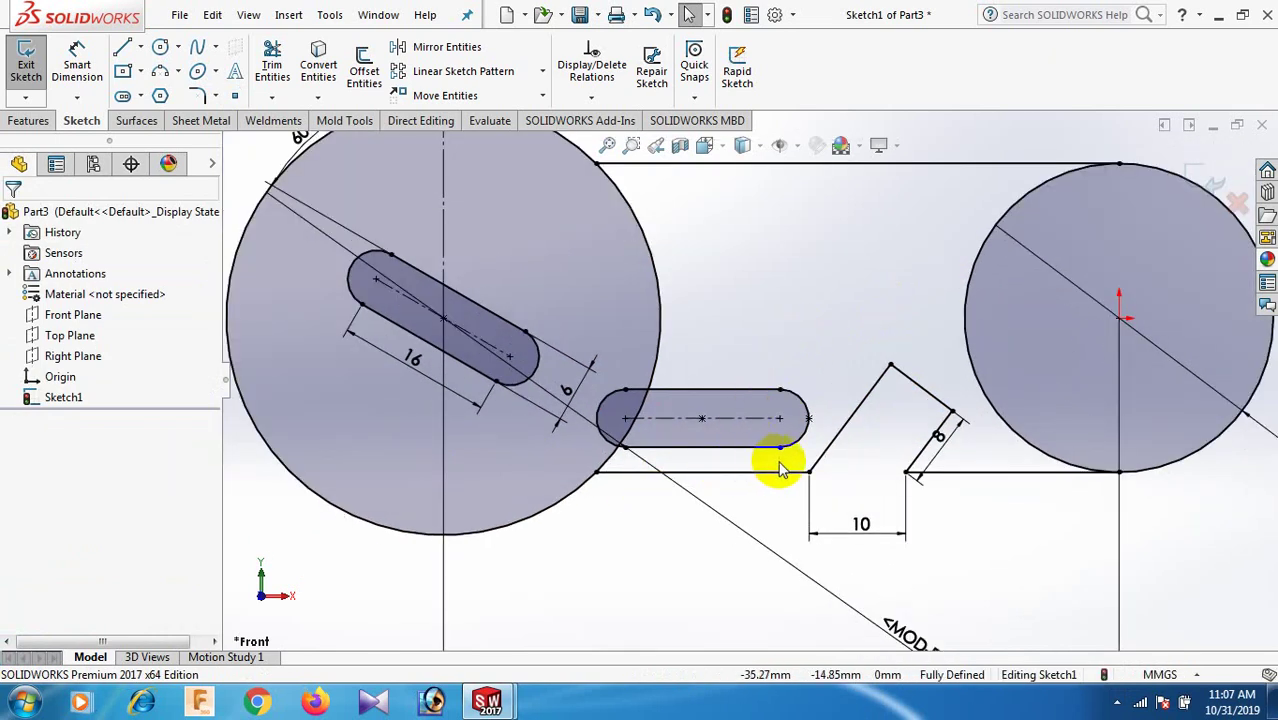
{"action": "scroll", "coordinate": [776, 462], "scroll_direction": "down", "scroll_amount": 1}
{"action": "scroll", "coordinate": [780, 465], "scroll_direction": "up", "scroll_amount": 3}
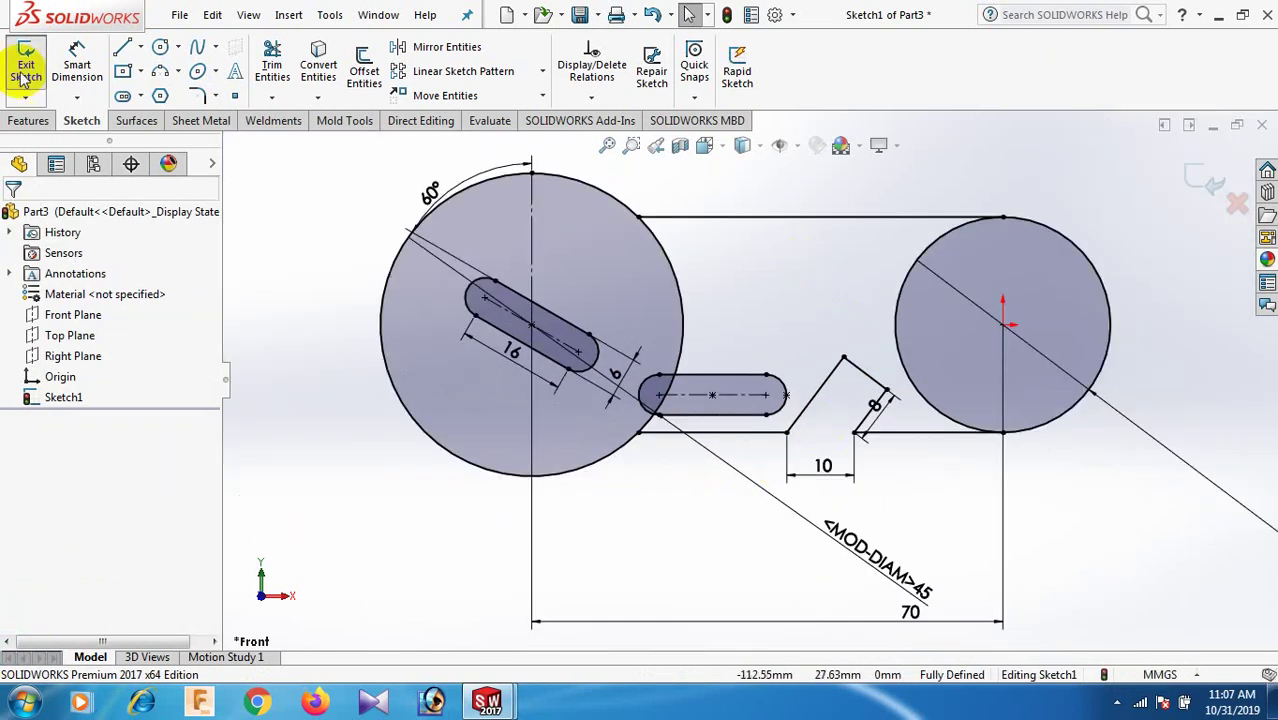
{"action": "left_click", "coordinate": [272, 65]}
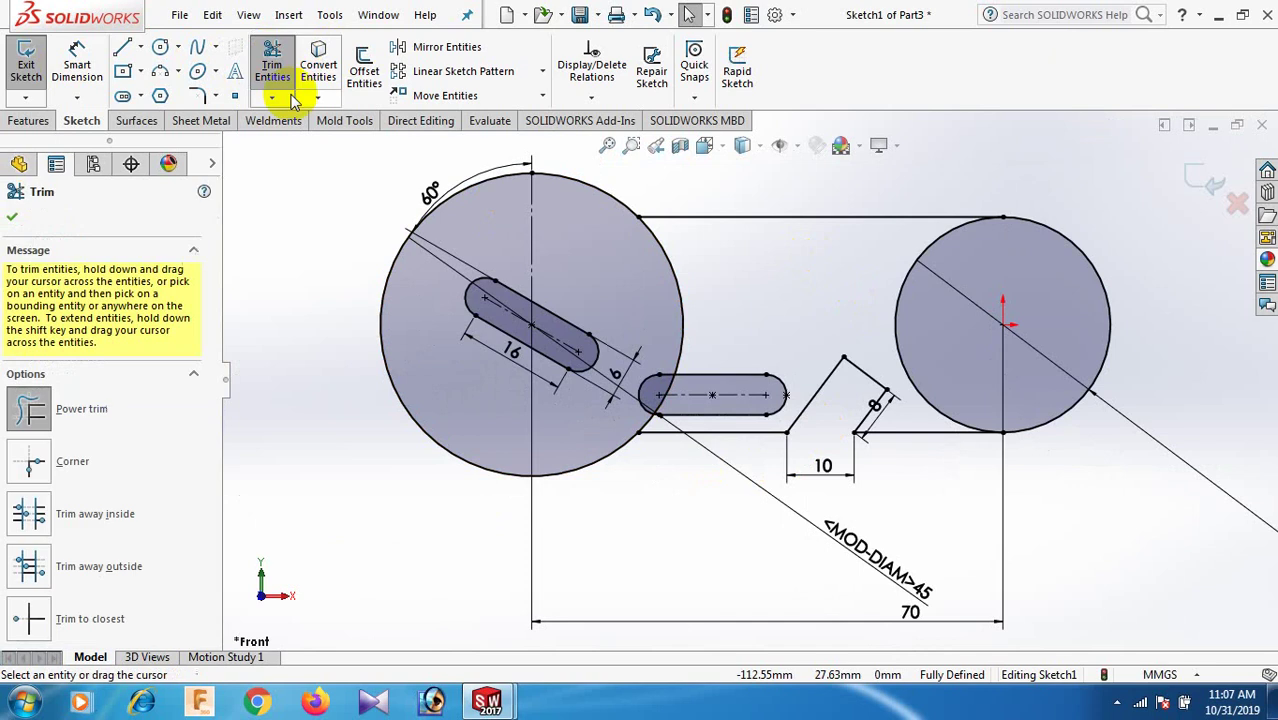
{"action": "scroll", "coordinate": [575, 380], "scroll_direction": "down", "scroll_amount": 3}
{"action": "left_click_drag", "start_coordinate": [893, 294], "coordinate": [802, 291]}
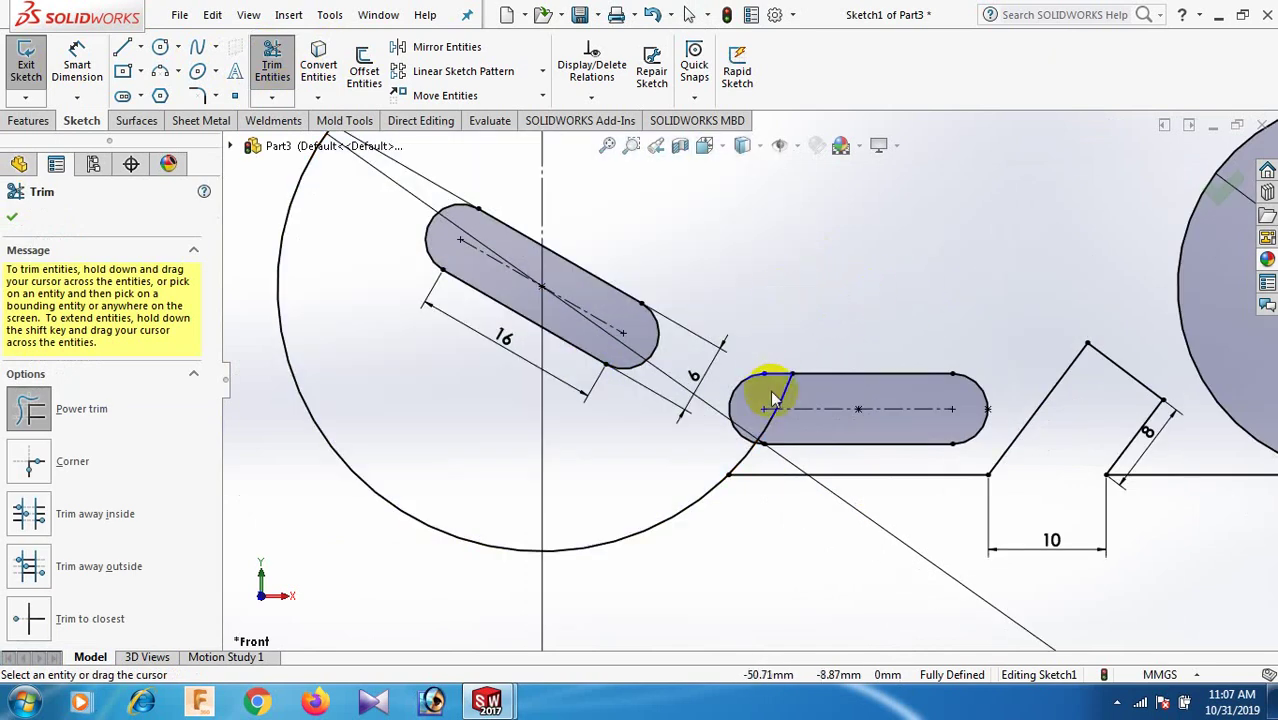
{"action": "scroll", "coordinate": [768, 398], "scroll_direction": "down", "scroll_amount": 3}
{"action": "left_click_drag", "start_coordinate": [773, 387], "coordinate": [813, 394]}
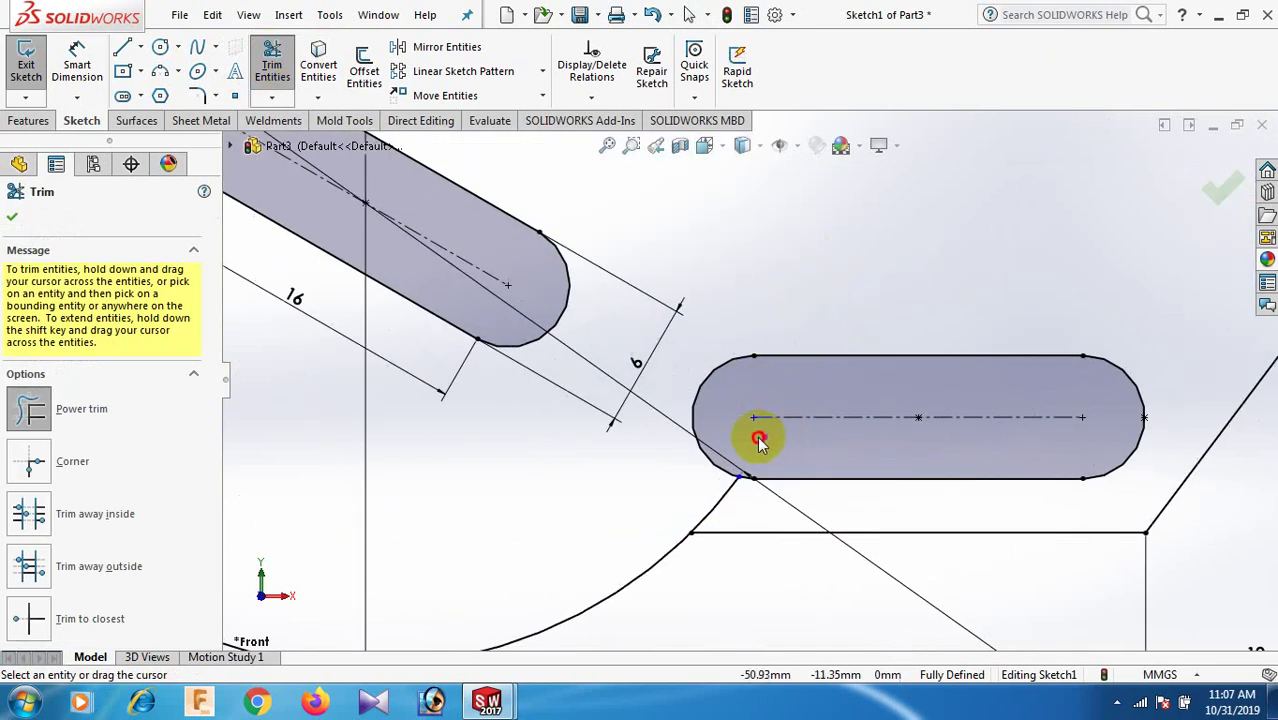
{"action": "scroll", "coordinate": [752, 478], "scroll_direction": "down", "scroll_amount": 2}
{"action": "scroll", "coordinate": [752, 483], "scroll_direction": "down", "scroll_amount": 3}
{"action": "scroll", "coordinate": [747, 434], "scroll_direction": "up", "scroll_amount": 5}
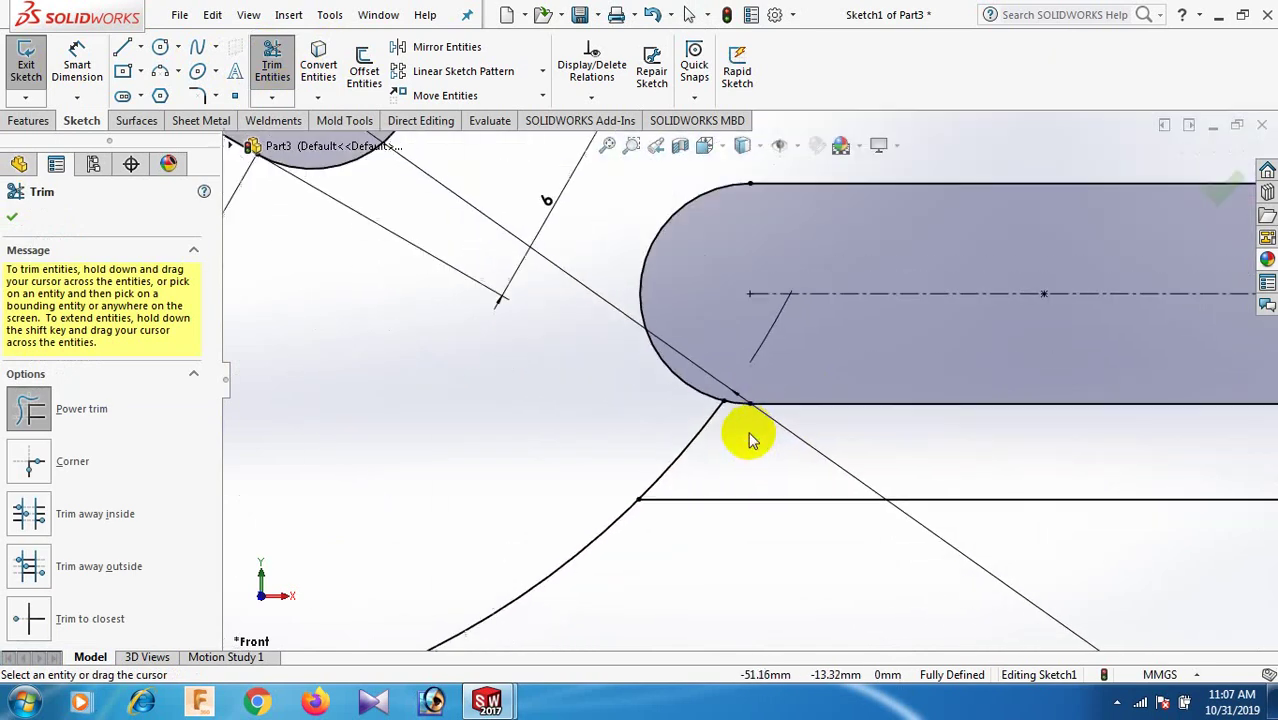
{"action": "scroll", "coordinate": [700, 410], "scroll_direction": "up", "scroll_amount": 6}
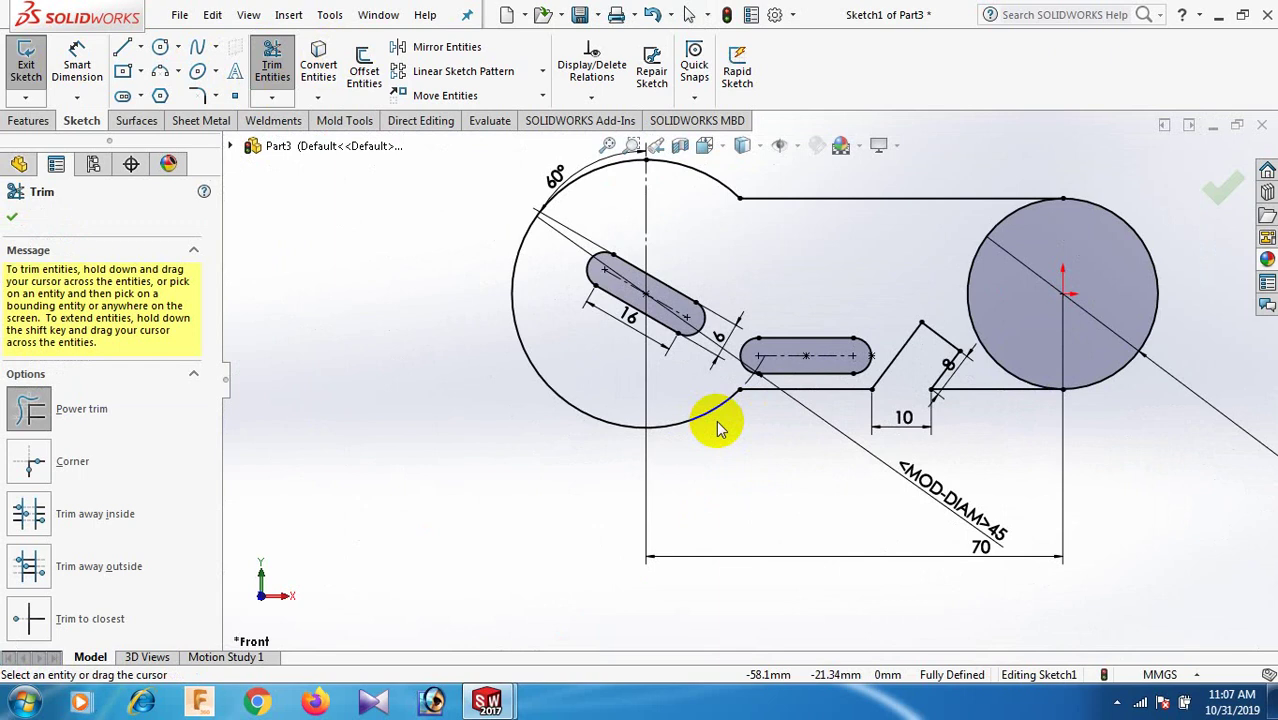
{"action": "scroll", "coordinate": [760, 420], "scroll_direction": "up", "scroll_amount": 3}
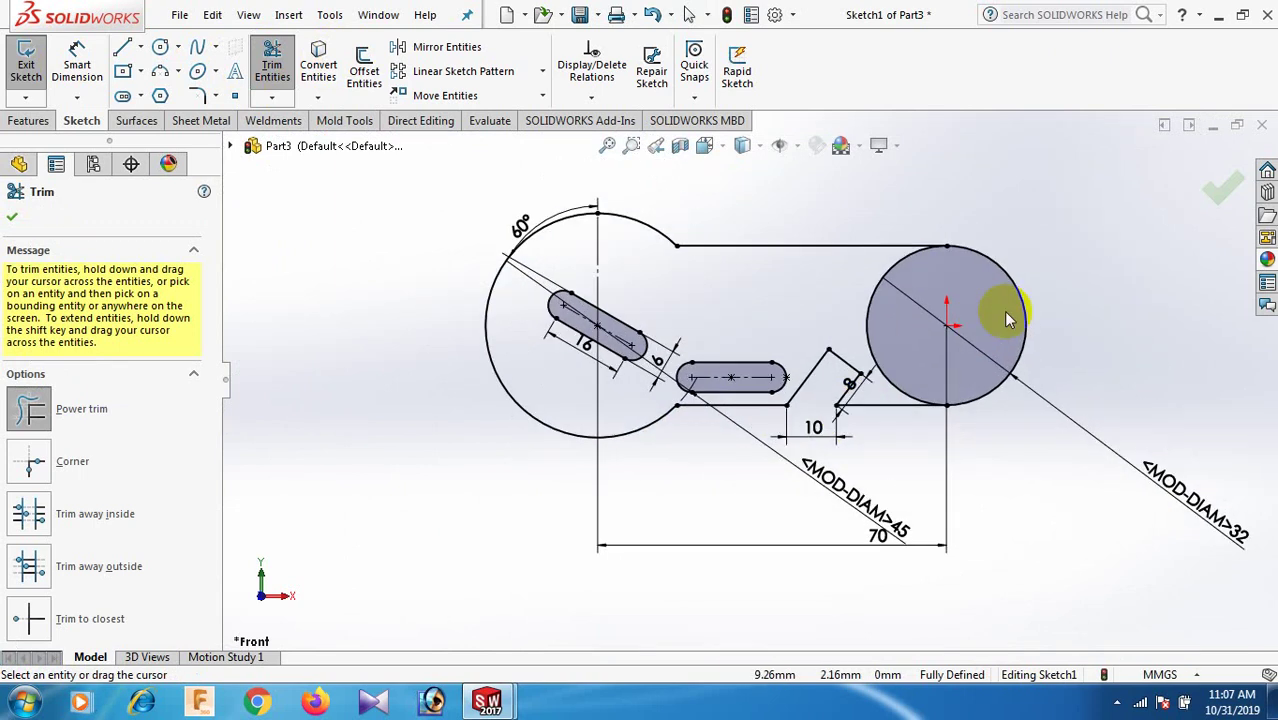
{"action": "left_click", "coordinate": [16, 216]}
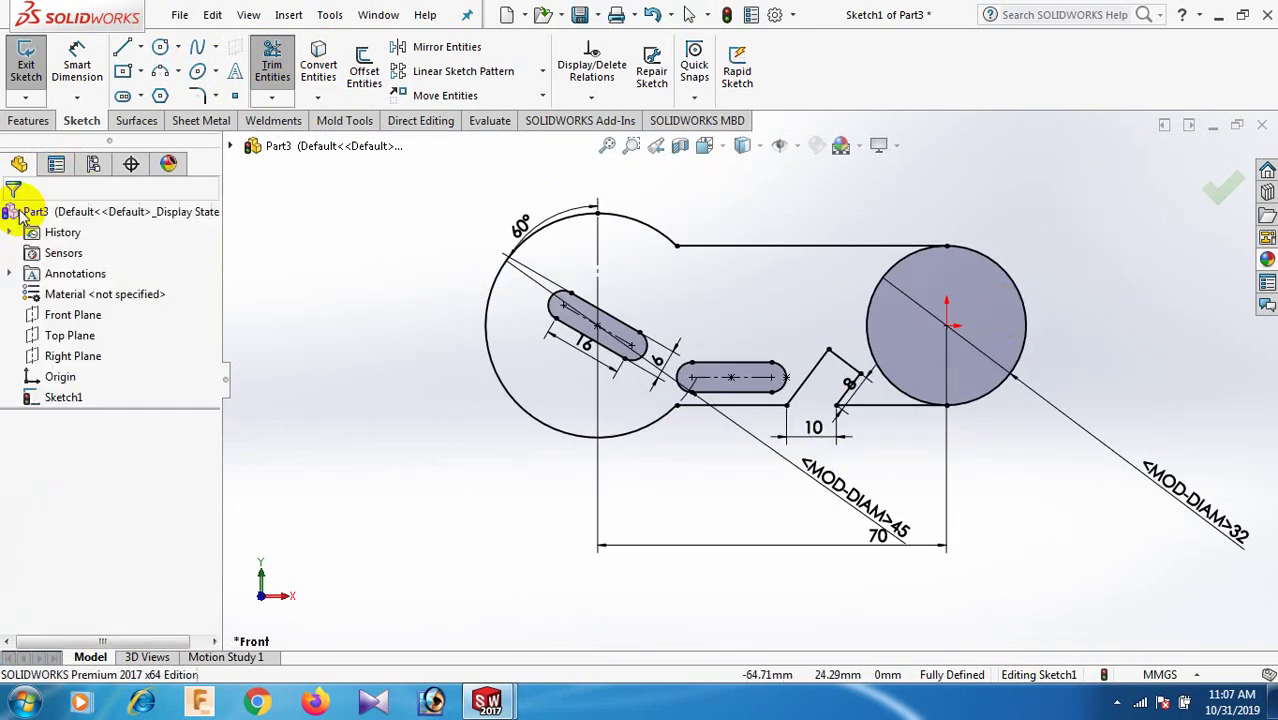
- Reposition the 45 mm diameter, 16 mm, 6 mm and 60° dimensions outside the large arc, clear of the profile
{"action": "left_click_drag", "start_coordinate": [855, 500], "coordinate": [430, 362]}
{"action": "left_click_drag", "start_coordinate": [583, 341], "coordinate": [526, 474]}
{"action": "left_click", "coordinate": [654, 489]}
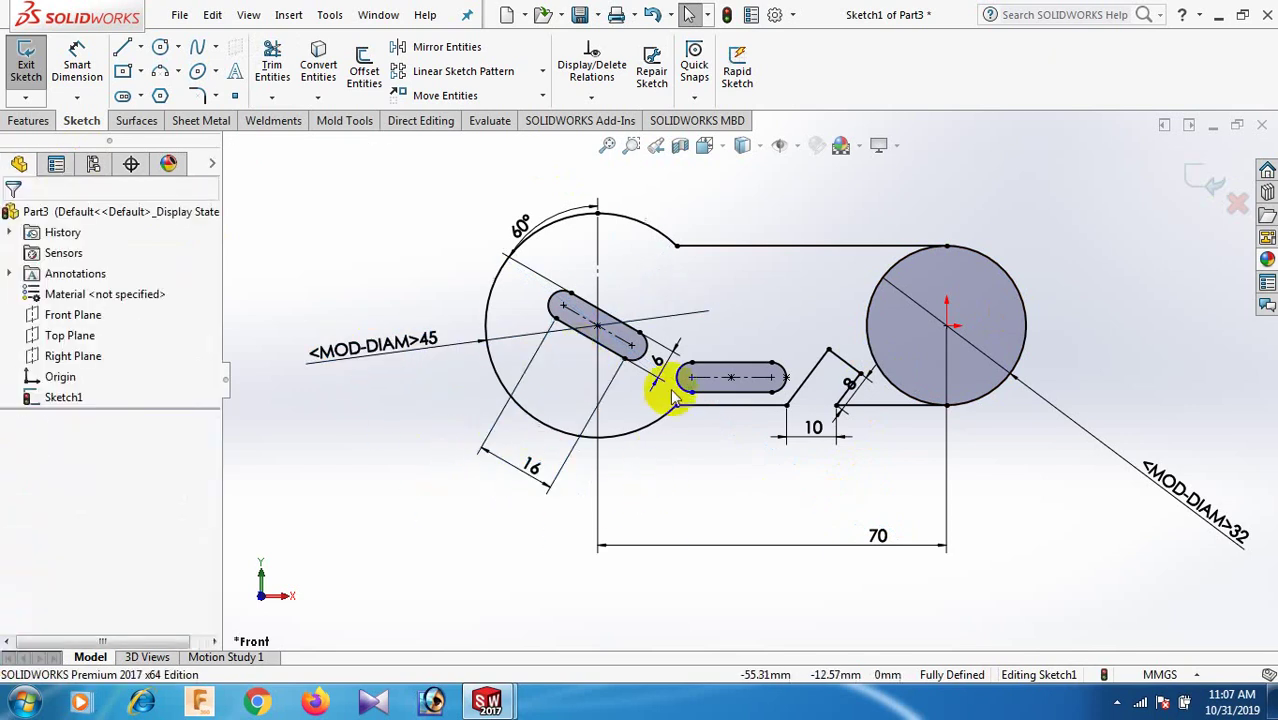
{"action": "left_click_drag", "start_coordinate": [666, 374], "coordinate": [422, 232]}
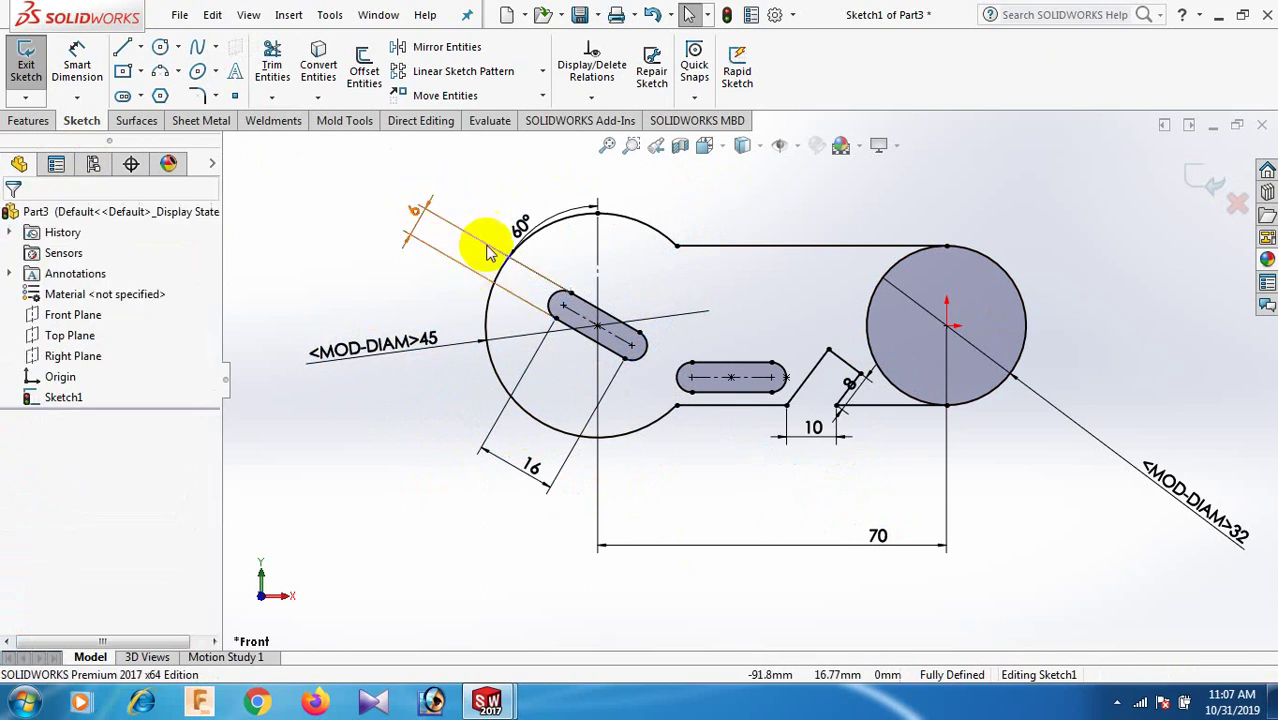
{"action": "left_click_drag", "start_coordinate": [520, 226], "coordinate": [552, 173]}
{"action": "left_click", "coordinate": [715, 208]}
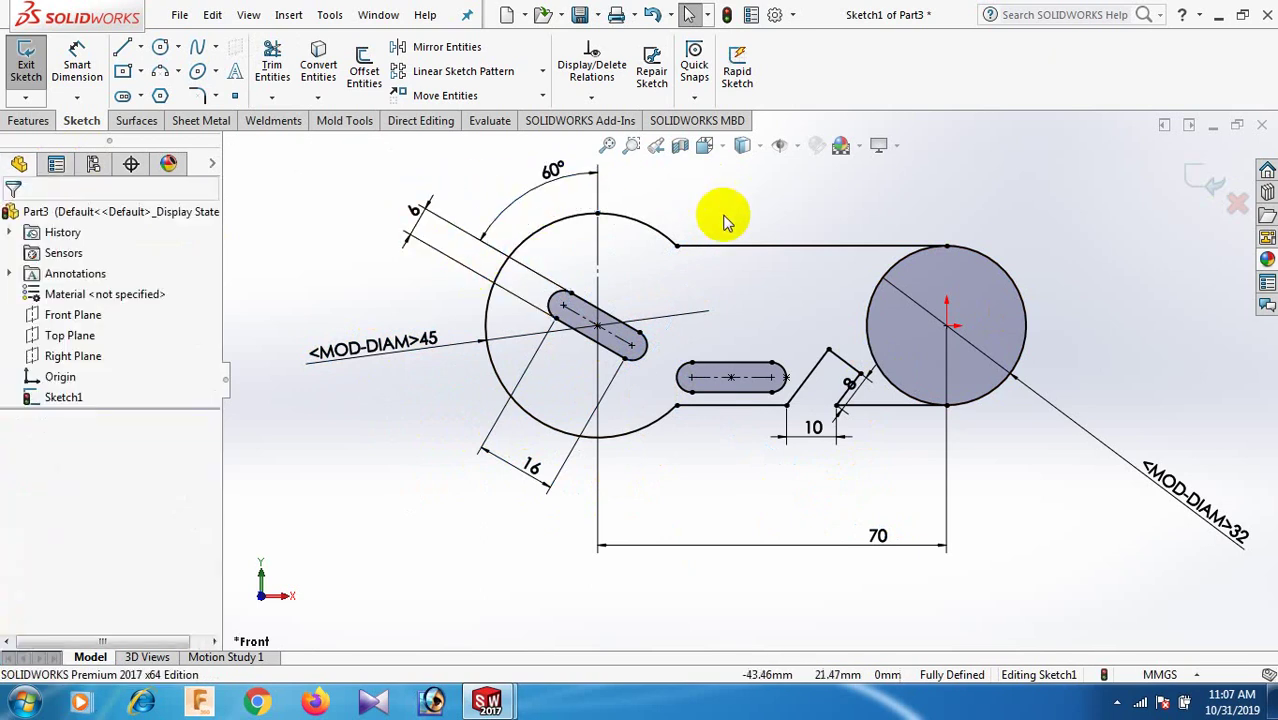
- Power trim the inner arc of the 32 mm circle between the upper and lower horizontal lines
{"action": "scroll", "coordinate": [893, 342], "scroll_direction": "up", "scroll_amount": 2}
{"action": "scroll", "coordinate": [853, 347], "scroll_direction": "down", "scroll_amount": 1}
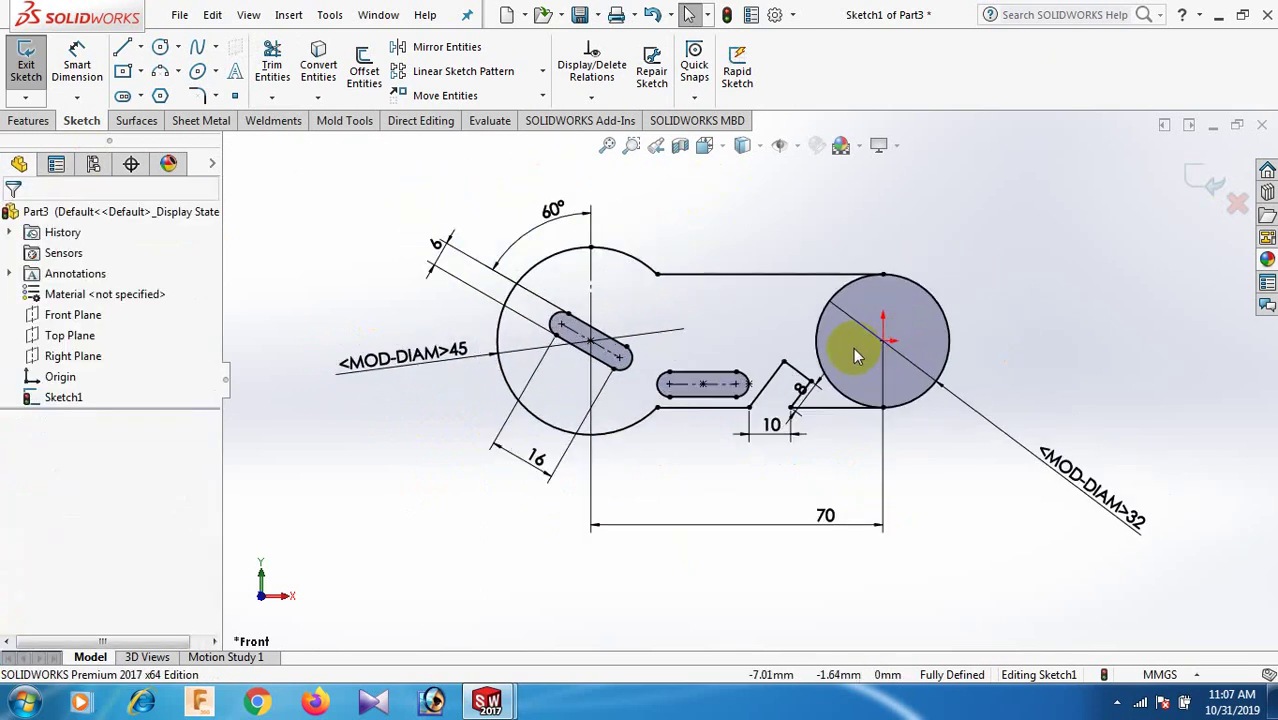
{"action": "left_click", "coordinate": [270, 60]}
{"action": "scroll", "coordinate": [755, 342], "scroll_direction": "down", "scroll_amount": 2}
{"action": "left_click_drag", "start_coordinate": [781, 340], "coordinate": [868, 339]}
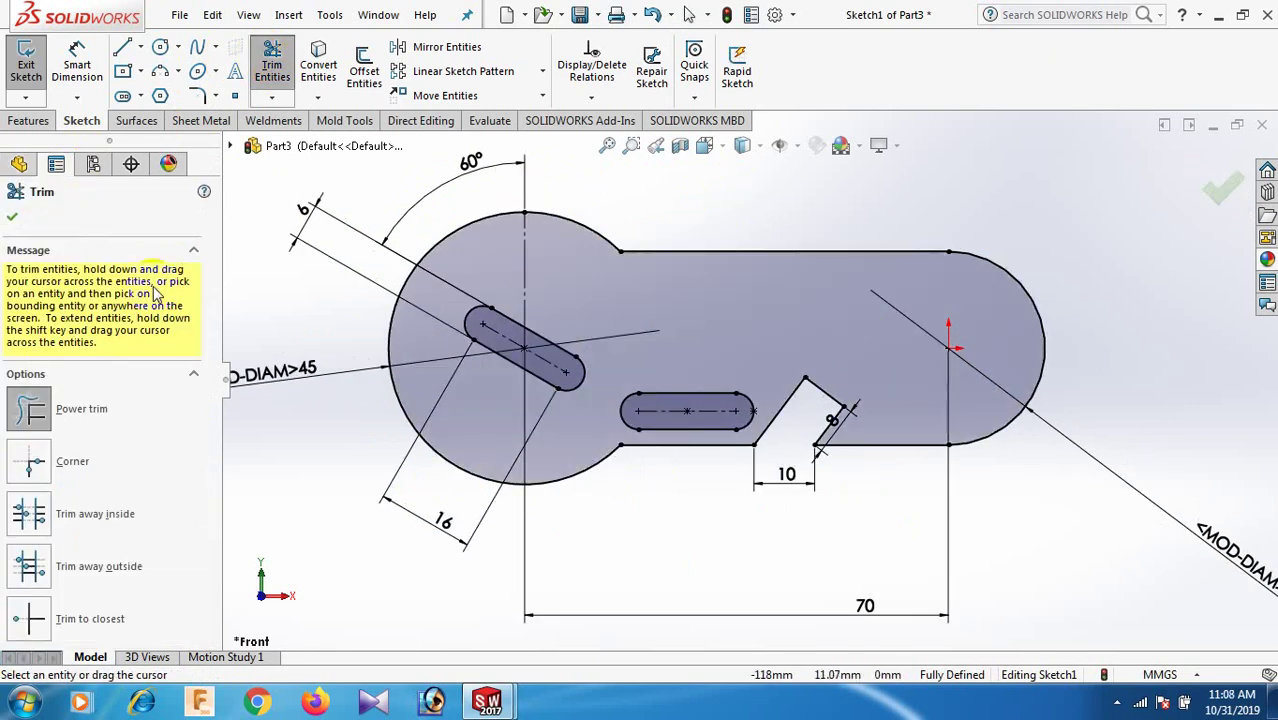
{"action": "left_click", "coordinate": [12, 218]}
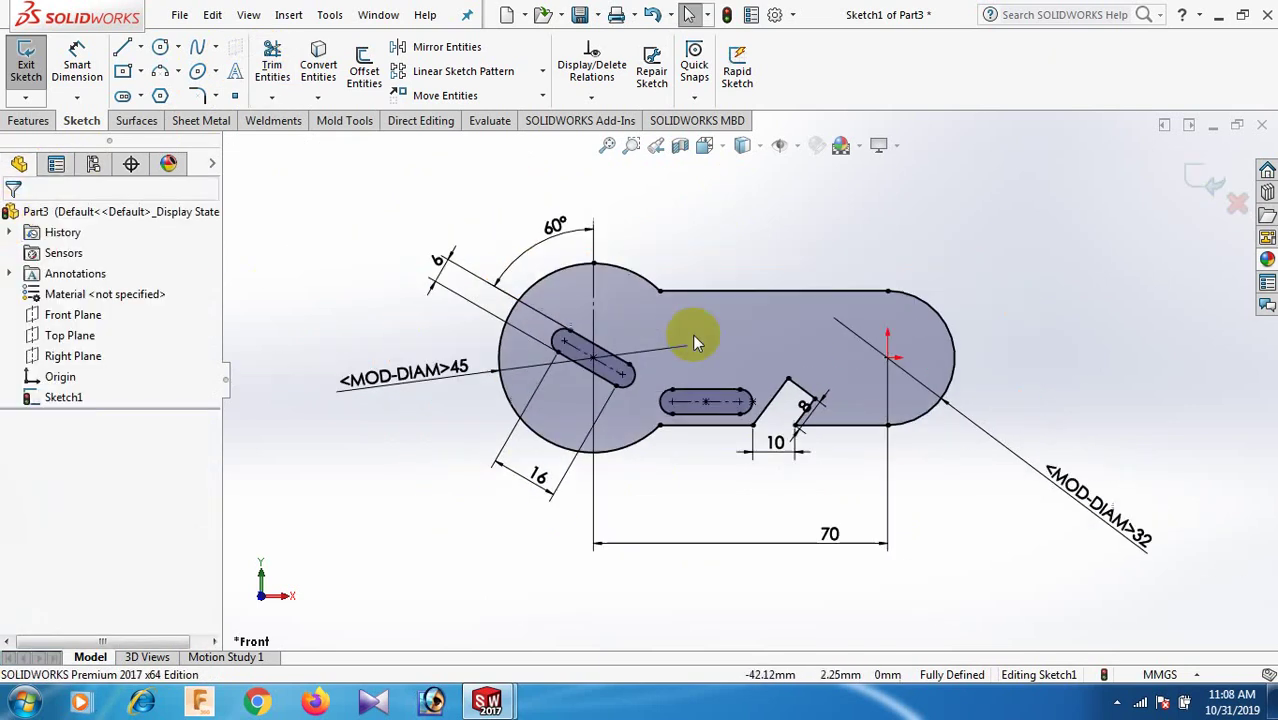
- Sketch a circle about 17 mm in diameter centred on the origin, inside the 32 mm rounded end
{"action": "scroll", "coordinate": [690, 335], "scroll_direction": "up", "scroll_amount": 2}
{"action": "right_click_drag", "start_coordinate": [1000, 313], "coordinate": [1101, 354]}
{"action": "scroll", "coordinate": [957, 382], "scroll_direction": "down", "scroll_amount": 1}
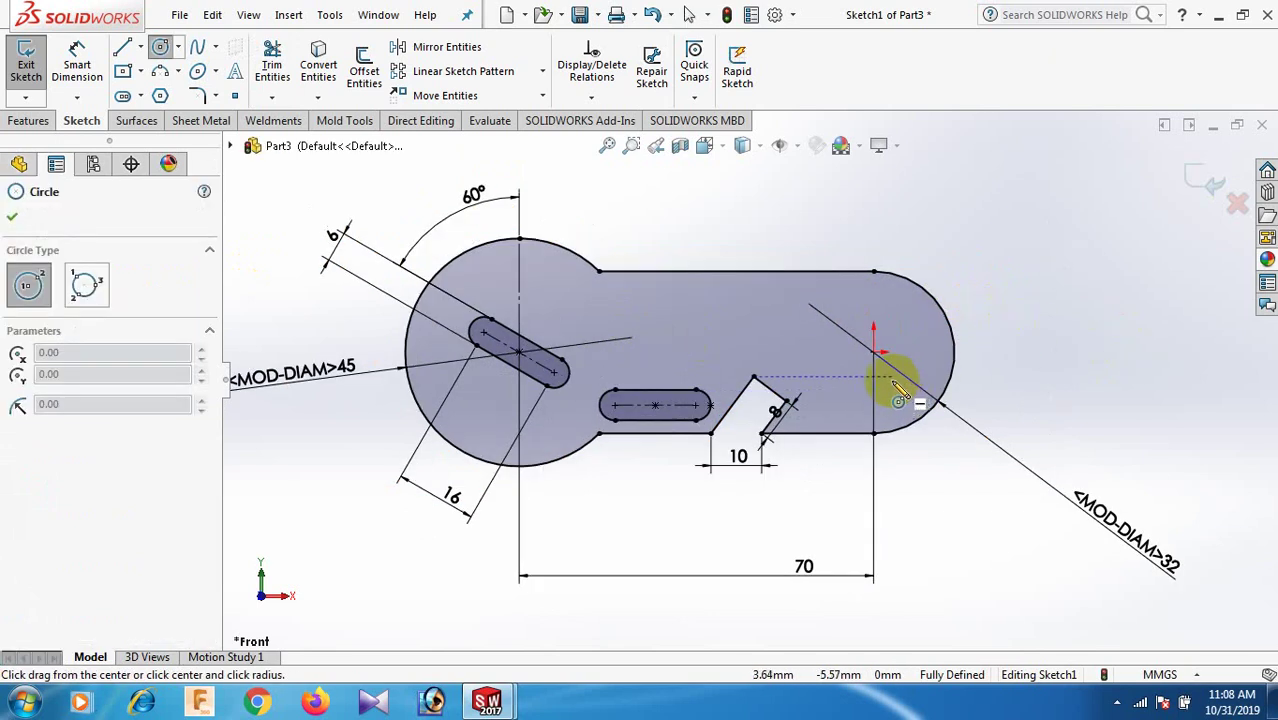
{"action": "left_click", "coordinate": [874, 352]}
{"action": "left_click", "coordinate": [910, 372]}
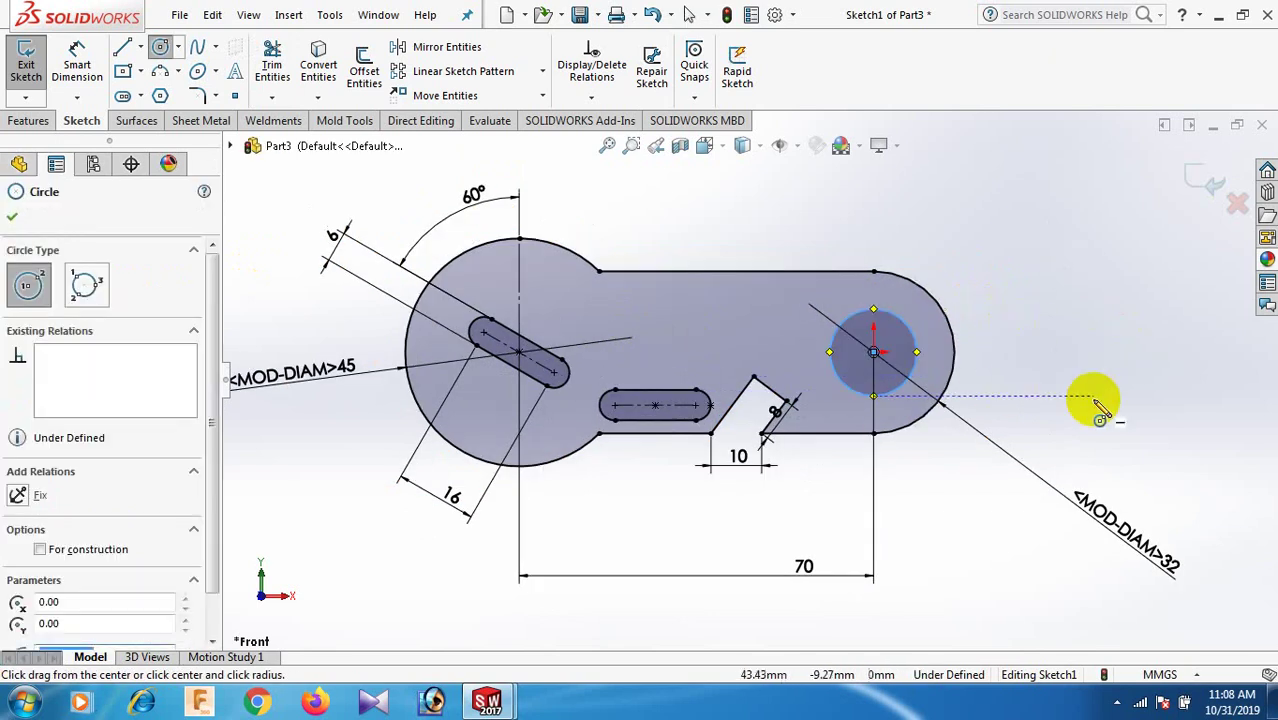
- Dimension the circle at the origin with a 15 mm diameter, placing the dimension outside the profile, above the rounded end
{"action": "right_click_drag", "start_coordinate": [1093, 402], "coordinate": [1013, 320]}
{"action": "left_click", "coordinate": [926, 367]}
{"action": "left_click", "coordinate": [1025, 268]}
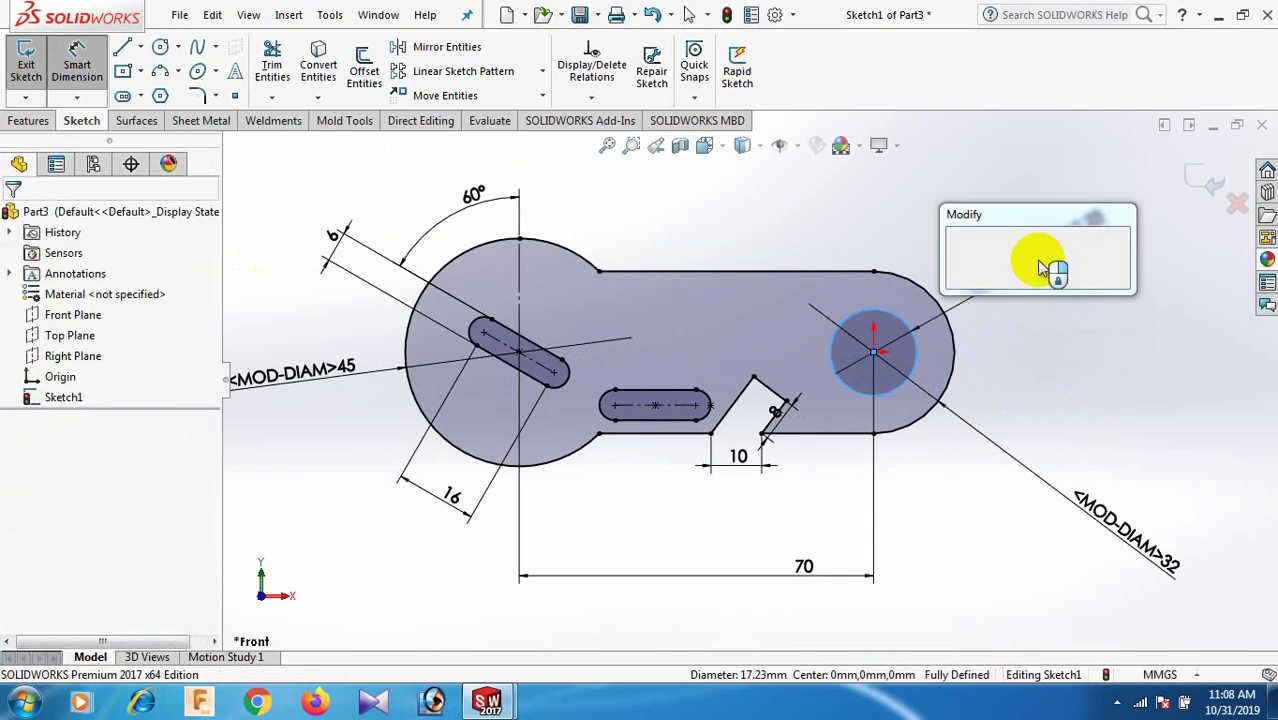
{"action": "type", "text": "1"}
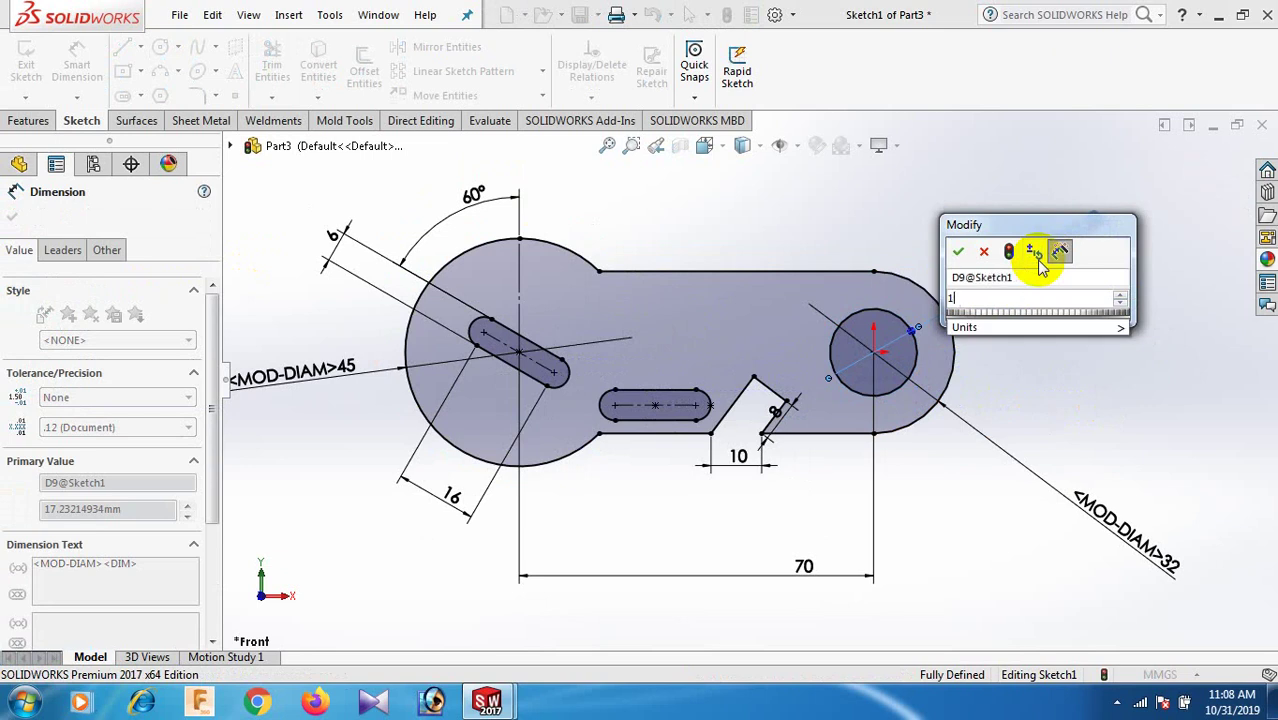
{"action": "type", "text": "5"}
{"action": "key", "text": "Return"}
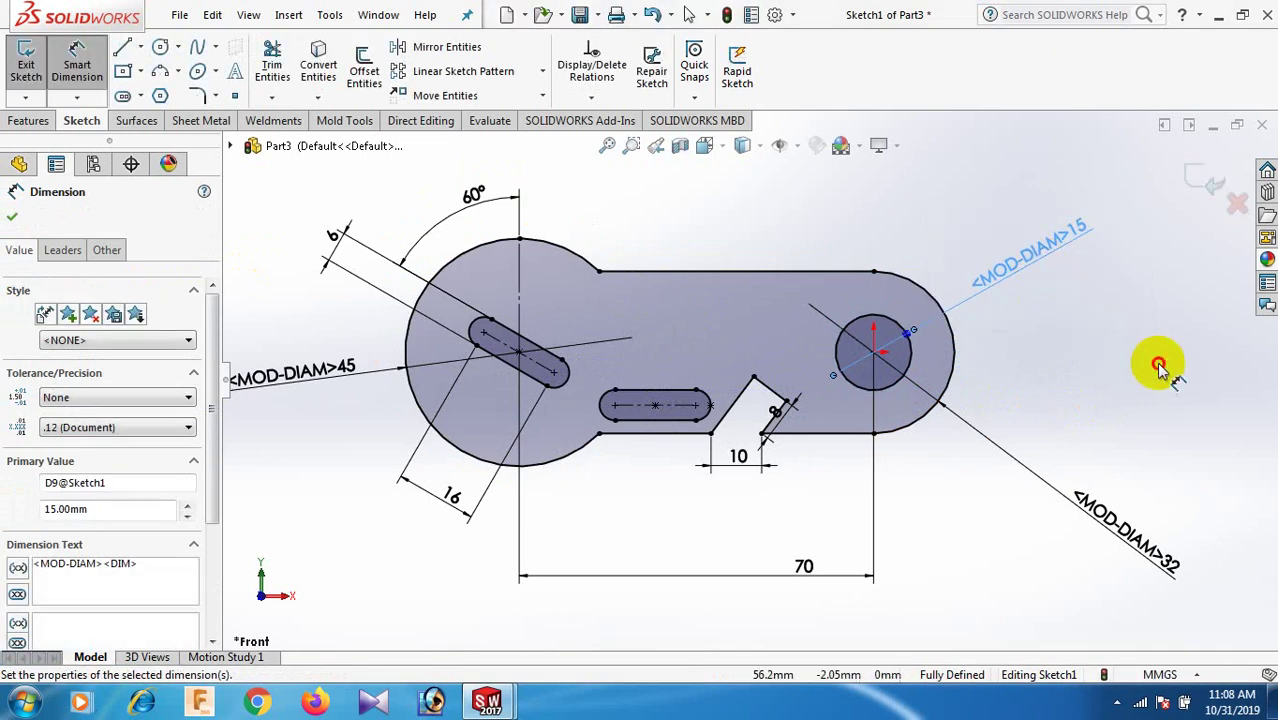
{"action": "left_click", "coordinate": [1158, 367]}
{"action": "right_click", "coordinate": [1160, 370]}
{"action": "left_click", "coordinate": [1130, 425]}
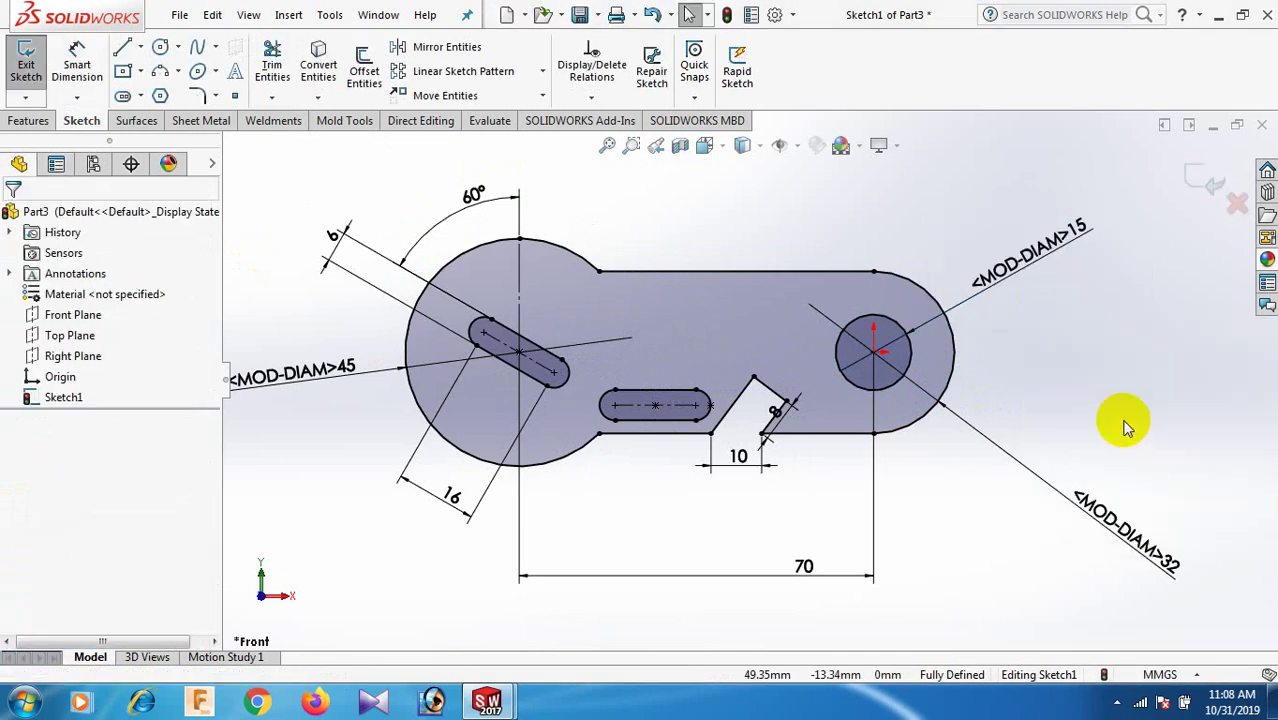